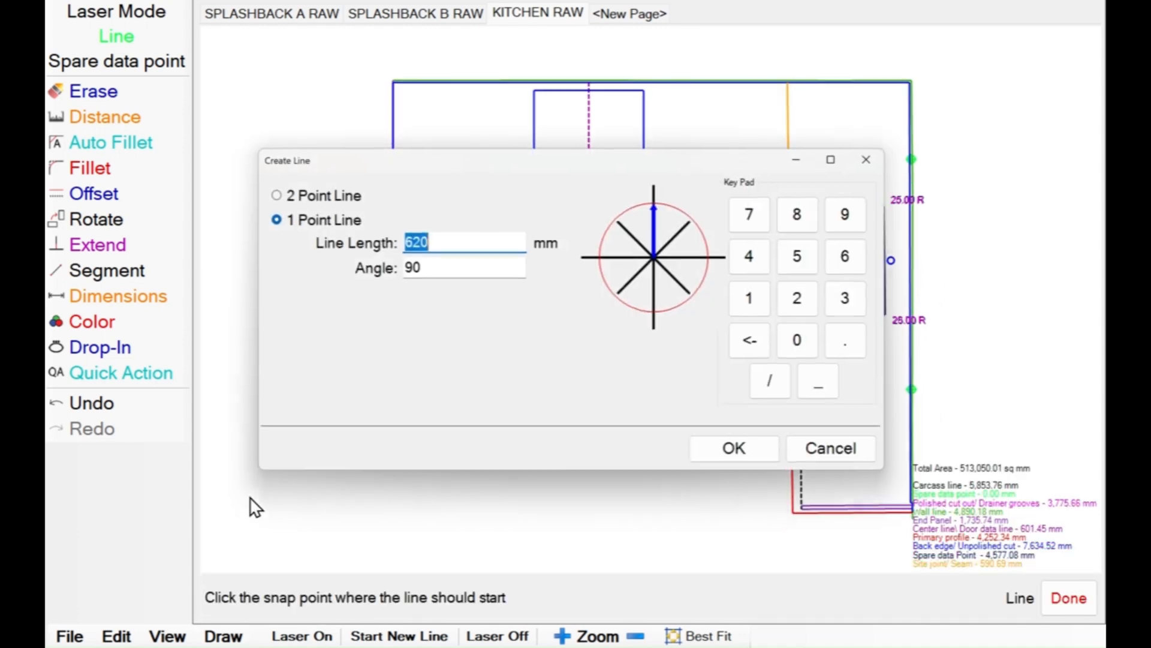
# Draw 620 mm guide lines at 90° from both back corners of the kitchen worktop, and downward ones from splashback A's lower corners.
pyautogui.click(737, 452)
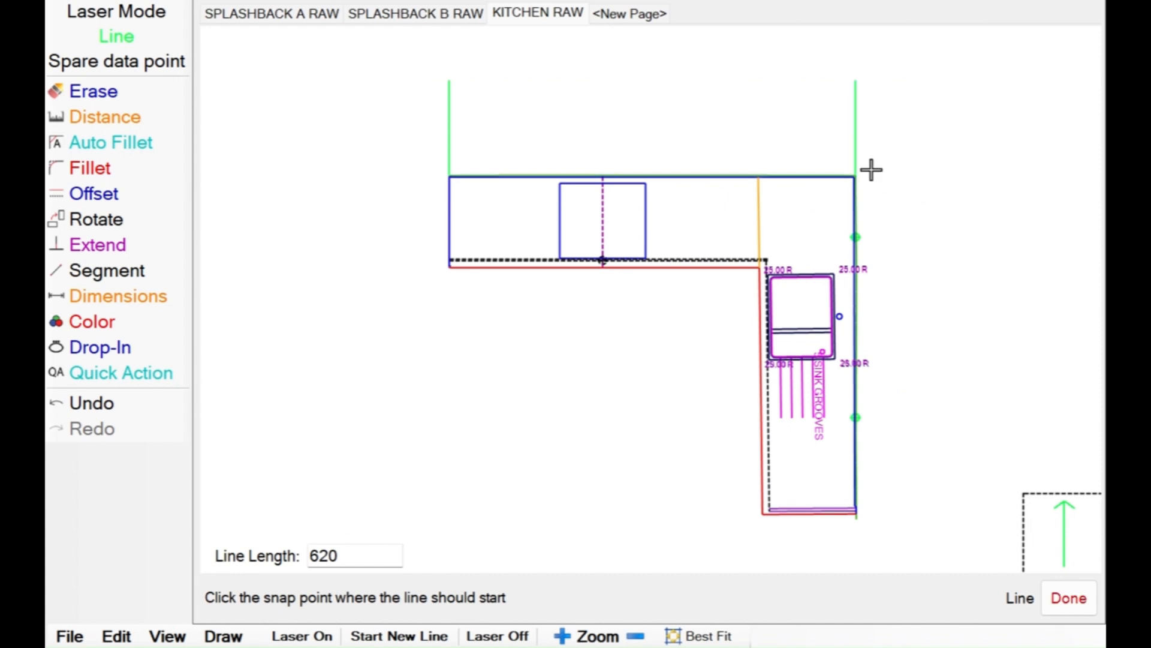
pyautogui.click(324, 13)
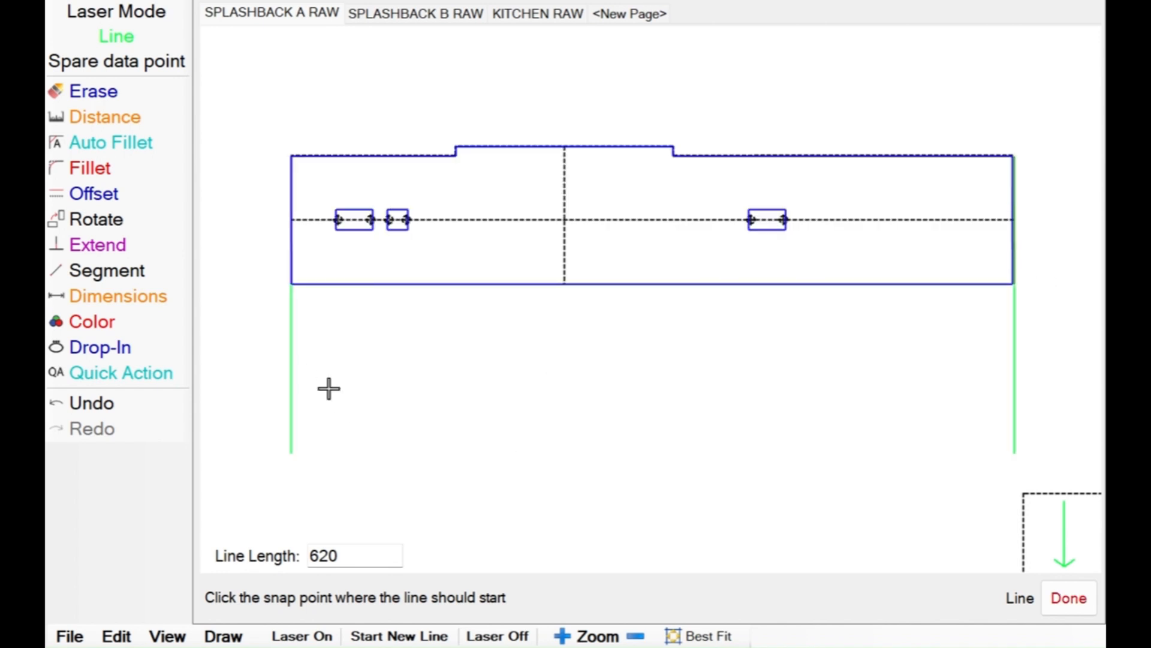
# Erase the lower half of both vertical guide lines beneath splashback A.
pyautogui.click(120, 271)
pyautogui.click(227, 297)
pyautogui.click(288, 354)
pyautogui.click(300, 487)
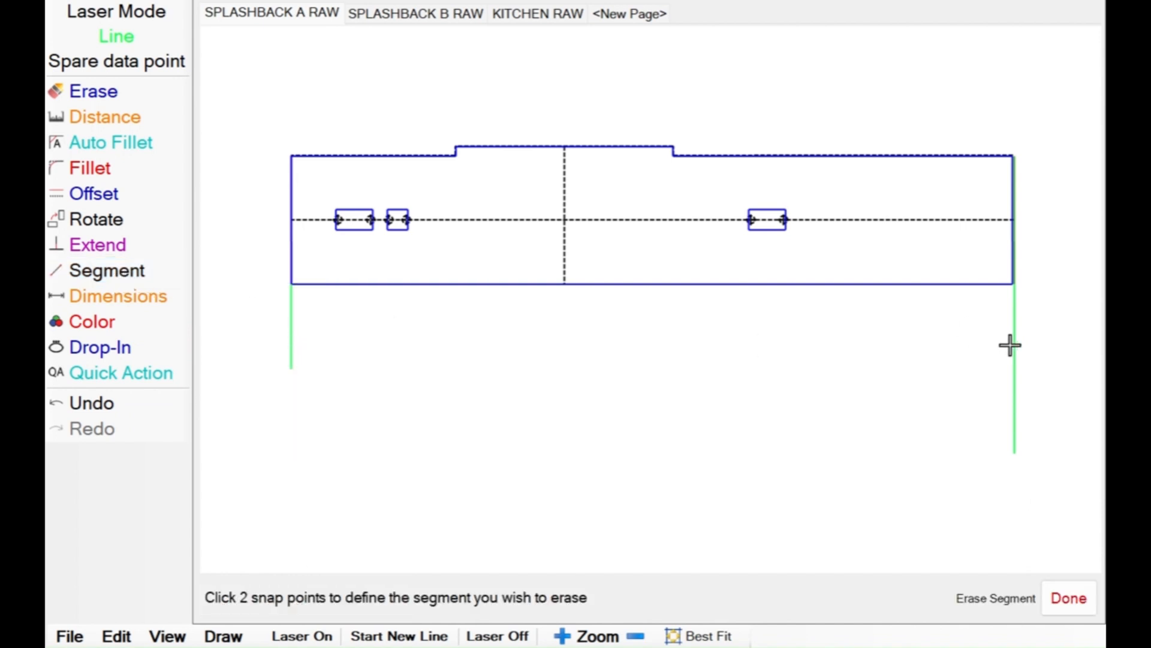
pyautogui.click(1036, 450)
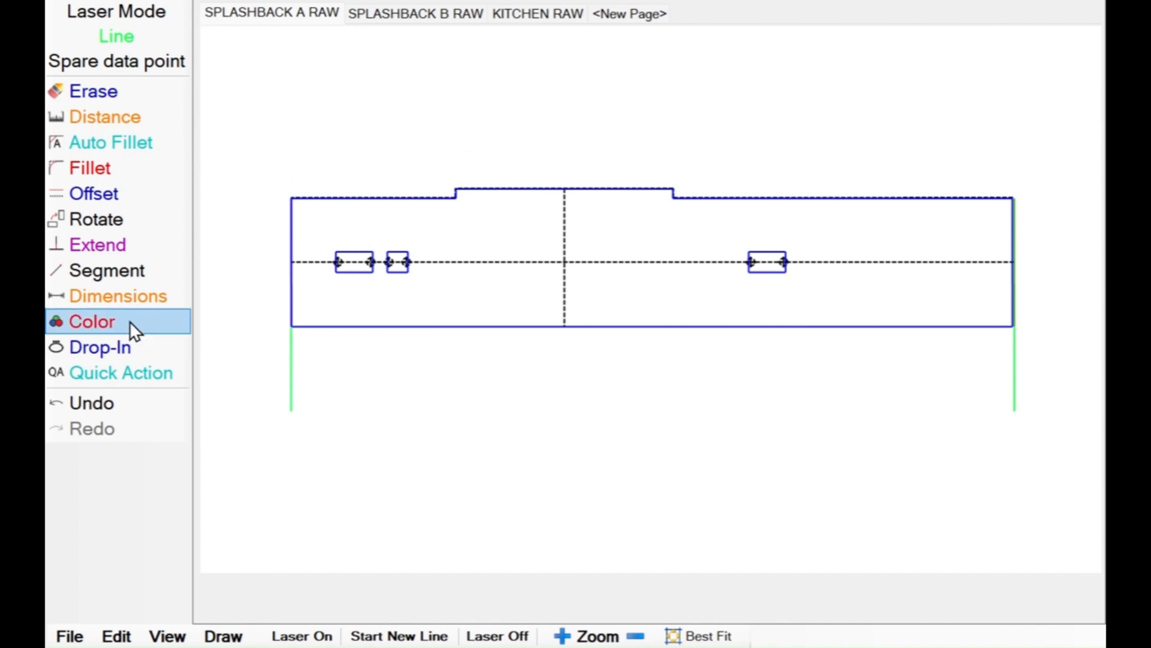
# Recolour both shortened guide lines beneath splashback A to the dark Spare data Point edge type.
pyautogui.click(129, 322)
pyautogui.click(340, 337)
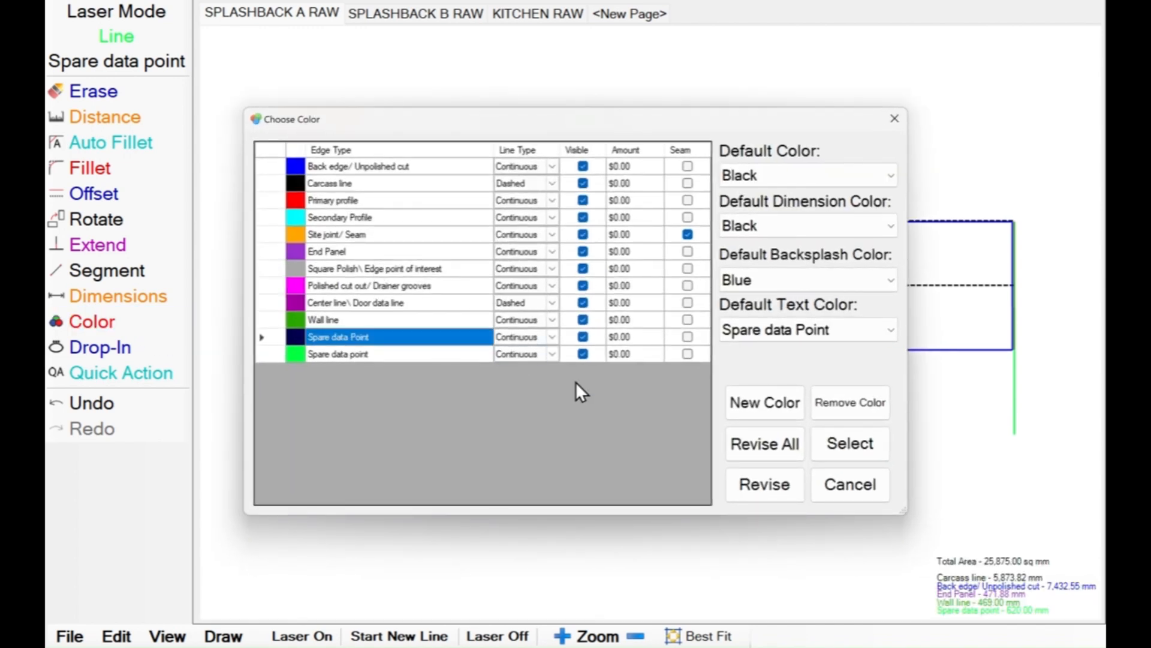
pyautogui.click(756, 482)
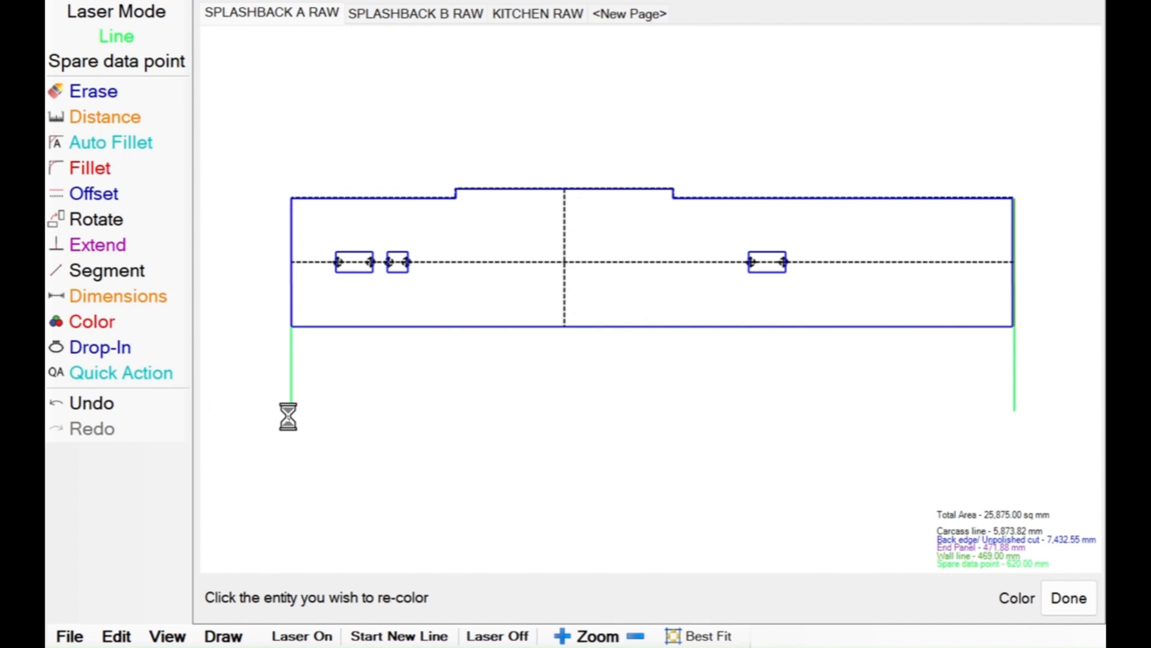
pyautogui.click(288, 416)
pyautogui.click(1011, 393)
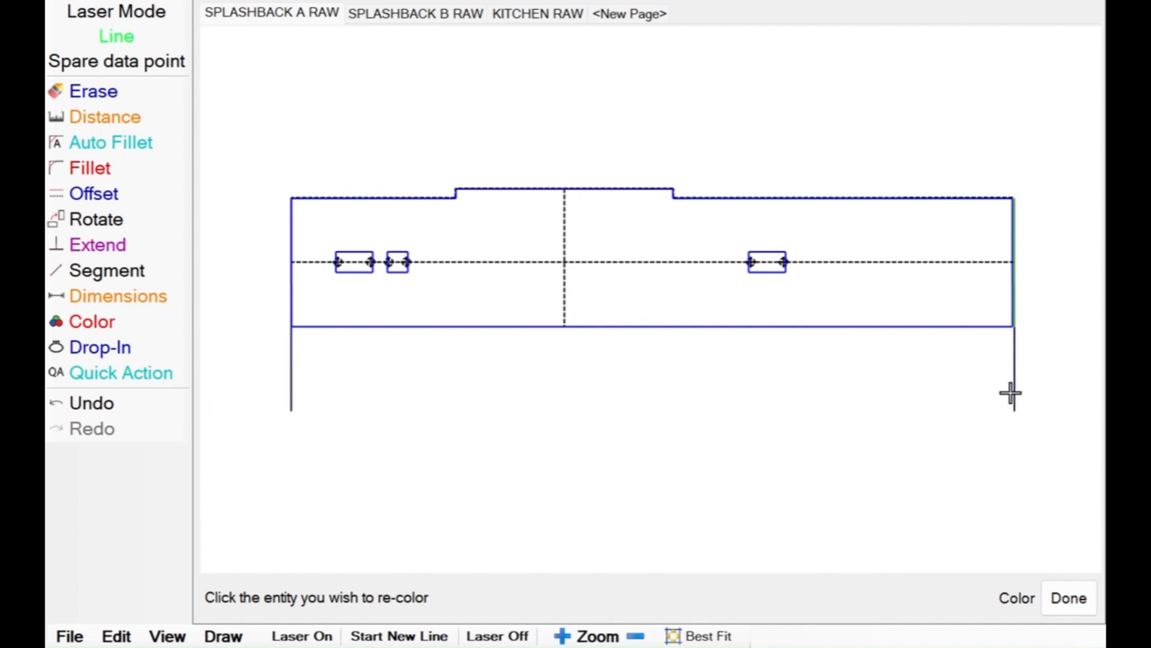
# Copy the whole splashback A drawing with its guide lines onto the KITCHEN RAW page using Slab Layout.
pyautogui.click(217, 637)
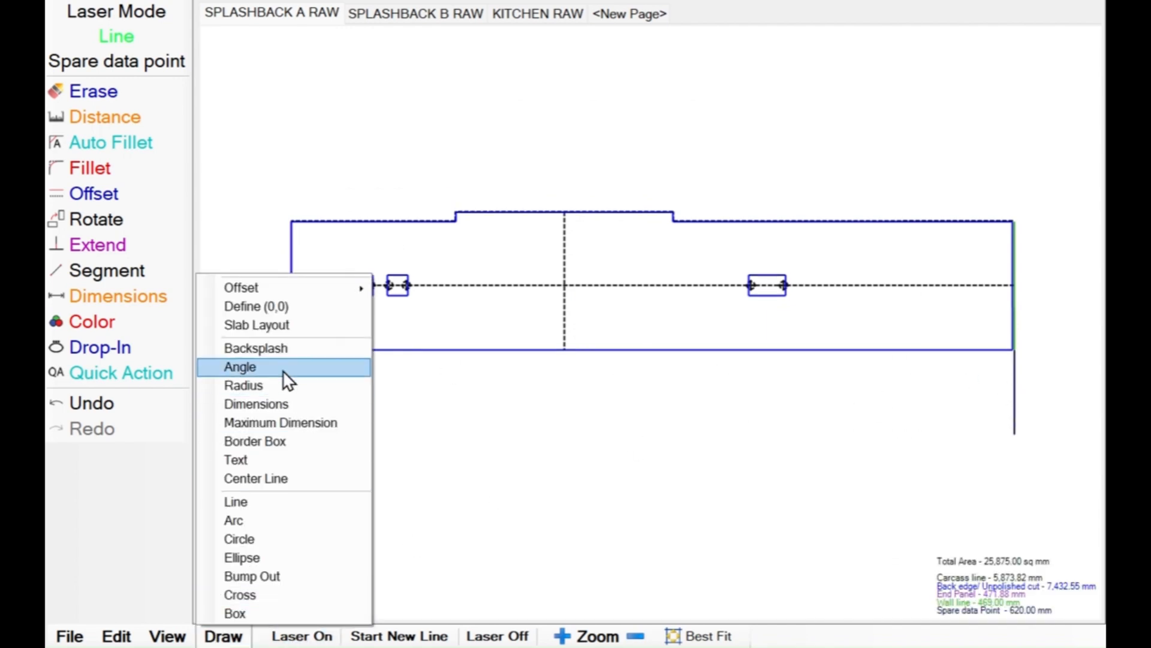
pyautogui.click(271, 324)
pyautogui.moveTo(104, 185)
pyautogui.mouseDown()
pyautogui.moveTo(455, 419)
pyautogui.moveTo(746, 441)
pyautogui.mouseUp()
pyautogui.click(854, 320)
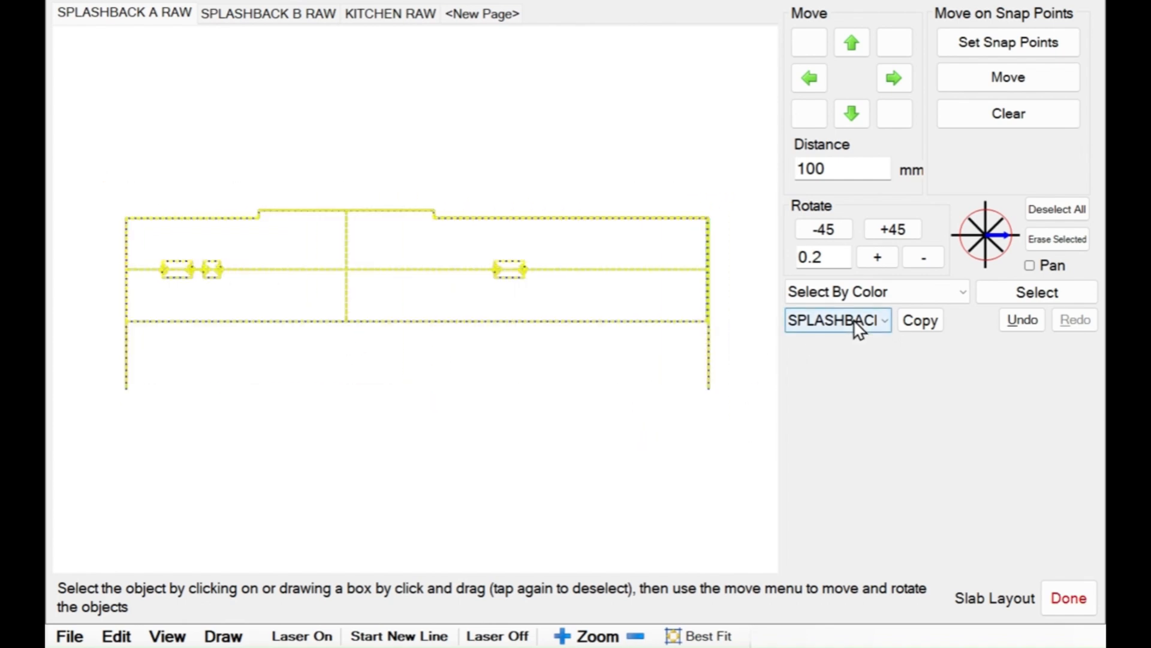
pyautogui.click(845, 380)
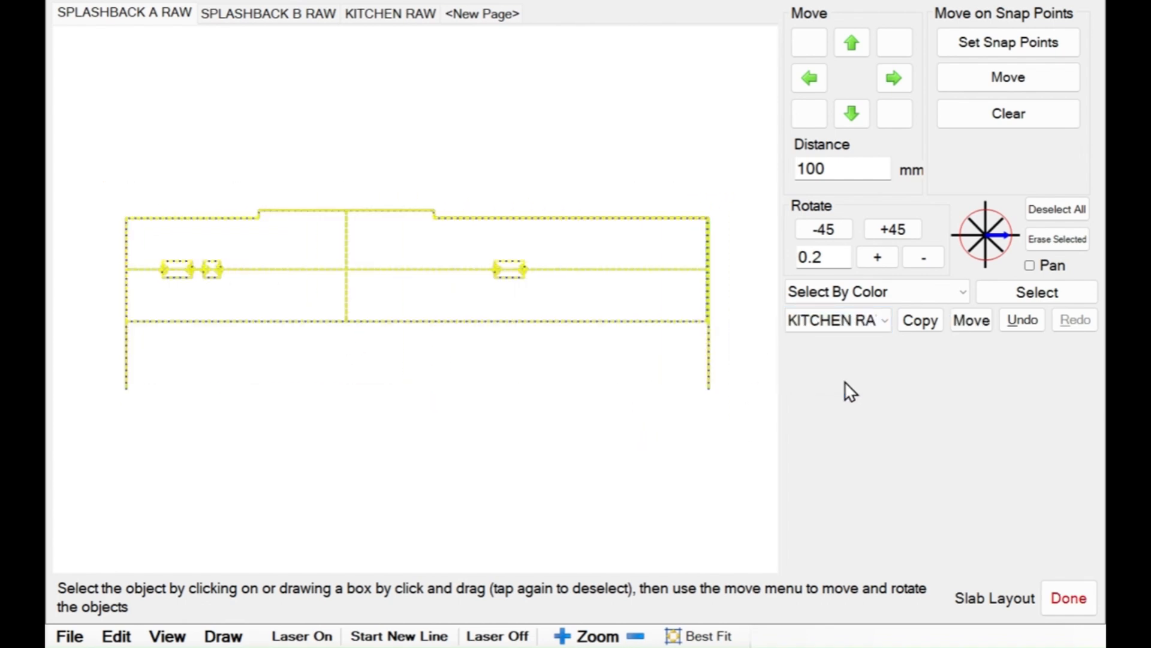
pyautogui.click(927, 317)
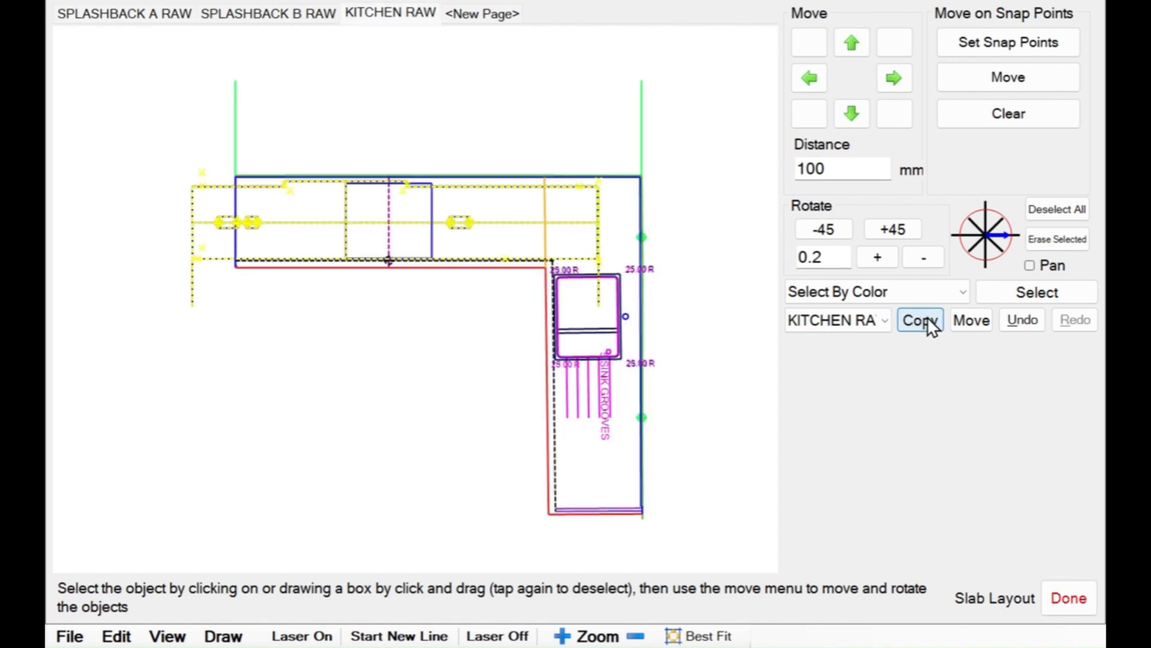
# Move the copied splashback diagonally and upward in 100 mm increments until it sits between the worktop's guide lines, behind the back edge.
pyautogui.click(902, 43)
pyautogui.click(902, 43)
pyautogui.click(902, 43)
pyautogui.click(902, 43)
pyautogui.click(853, 42)
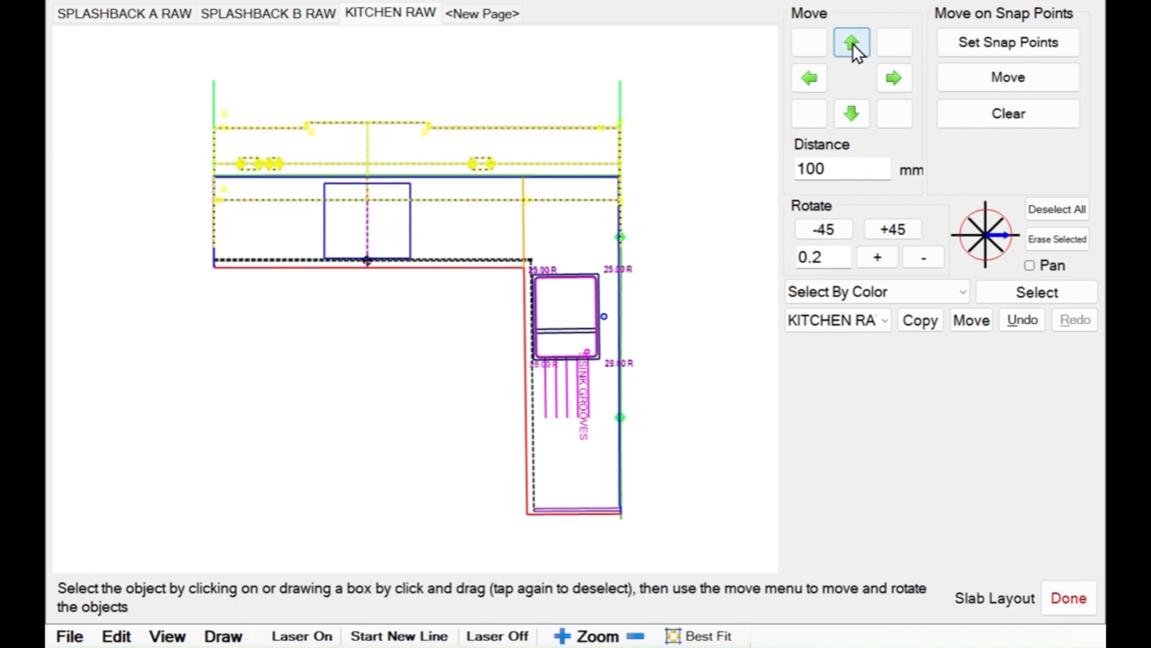
pyautogui.click(852, 42)
pyautogui.click(852, 42)
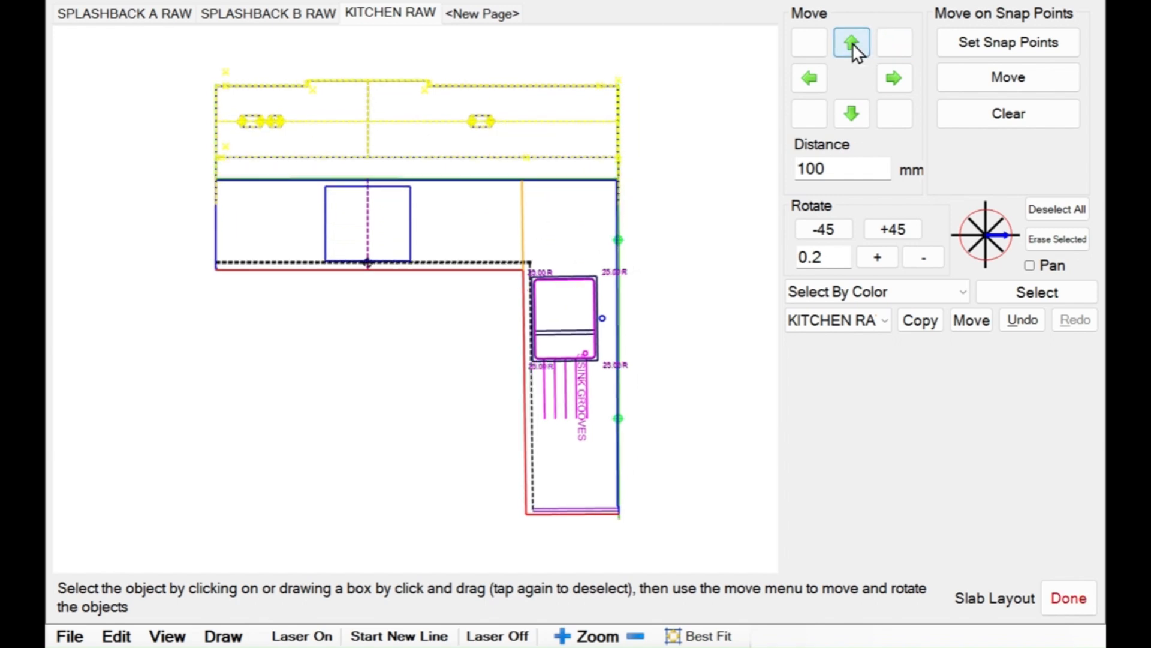
pyautogui.click(851, 42)
pyautogui.click(851, 42)
# Nudge the copied splashback 1 mm to the left to line it up with the worktop's guide lines, and finish the layout.
pyautogui.click(832, 163)
pyautogui.click(833, 163)
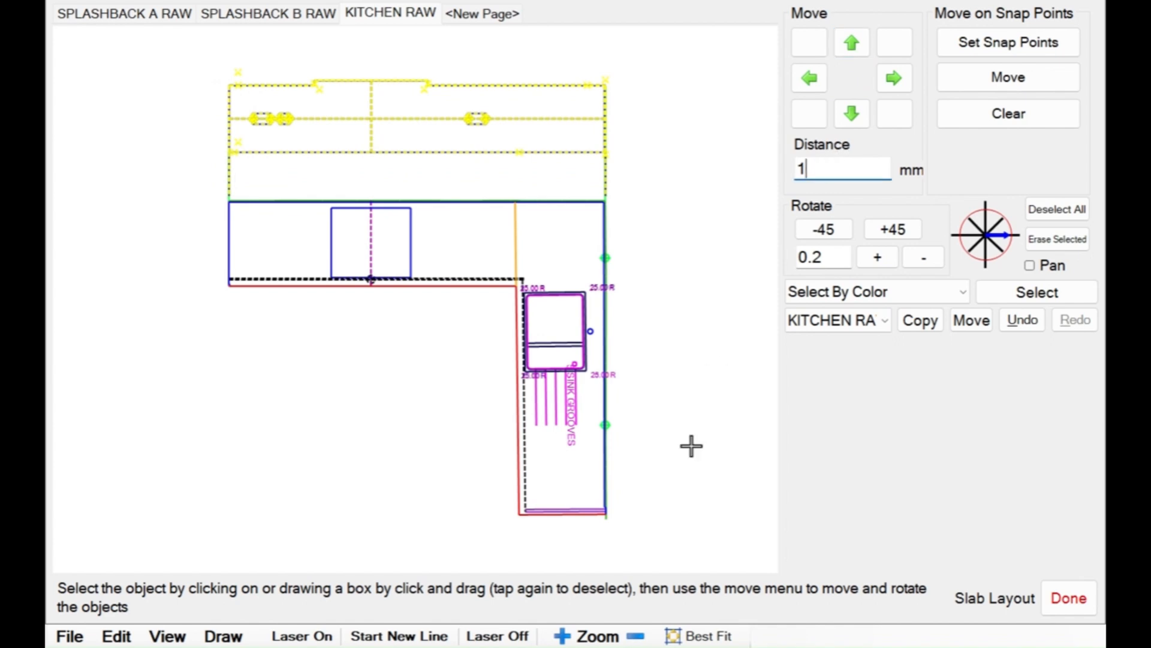
pyautogui.click(556, 637)
pyautogui.click(557, 637)
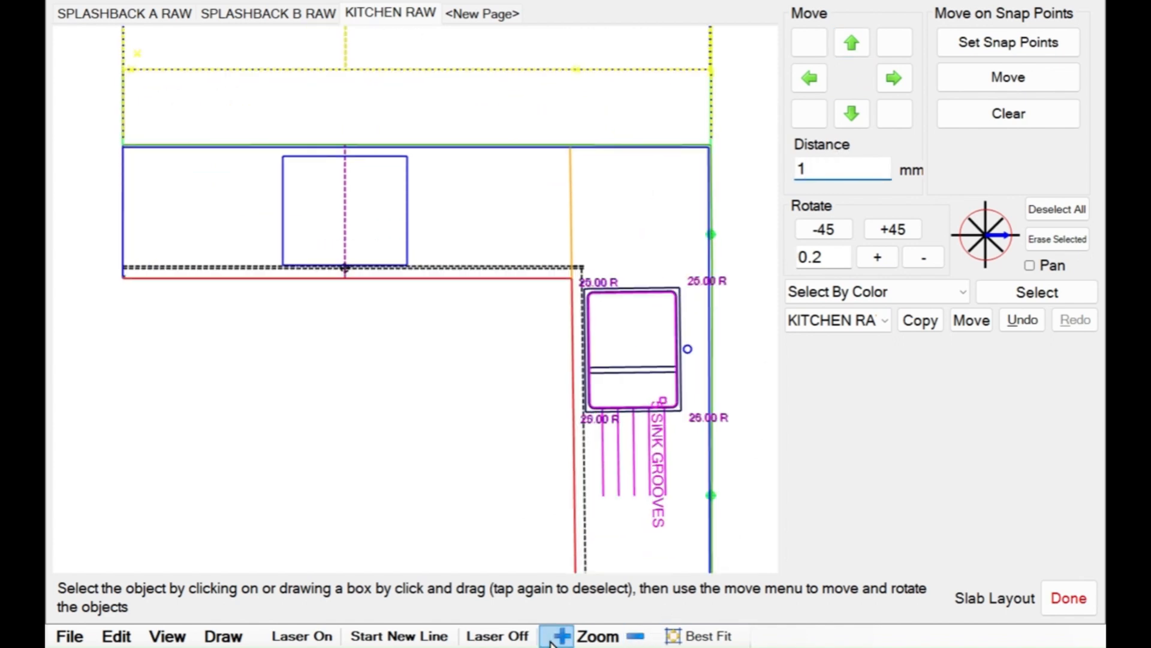
pyautogui.click(815, 76)
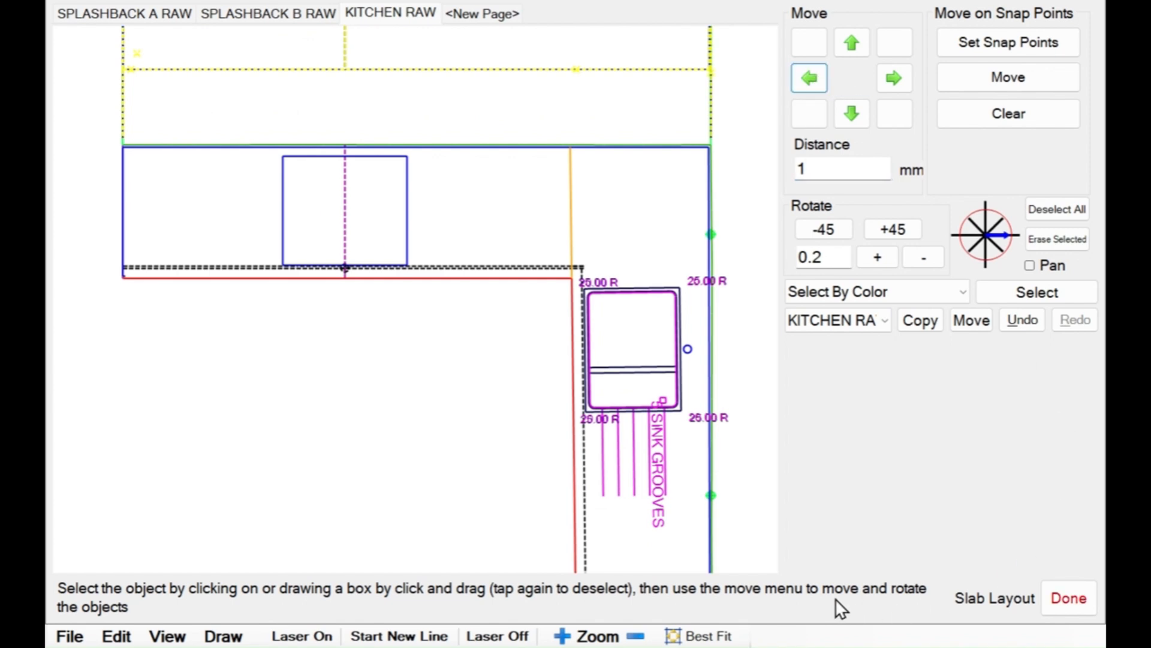
pyautogui.click(705, 638)
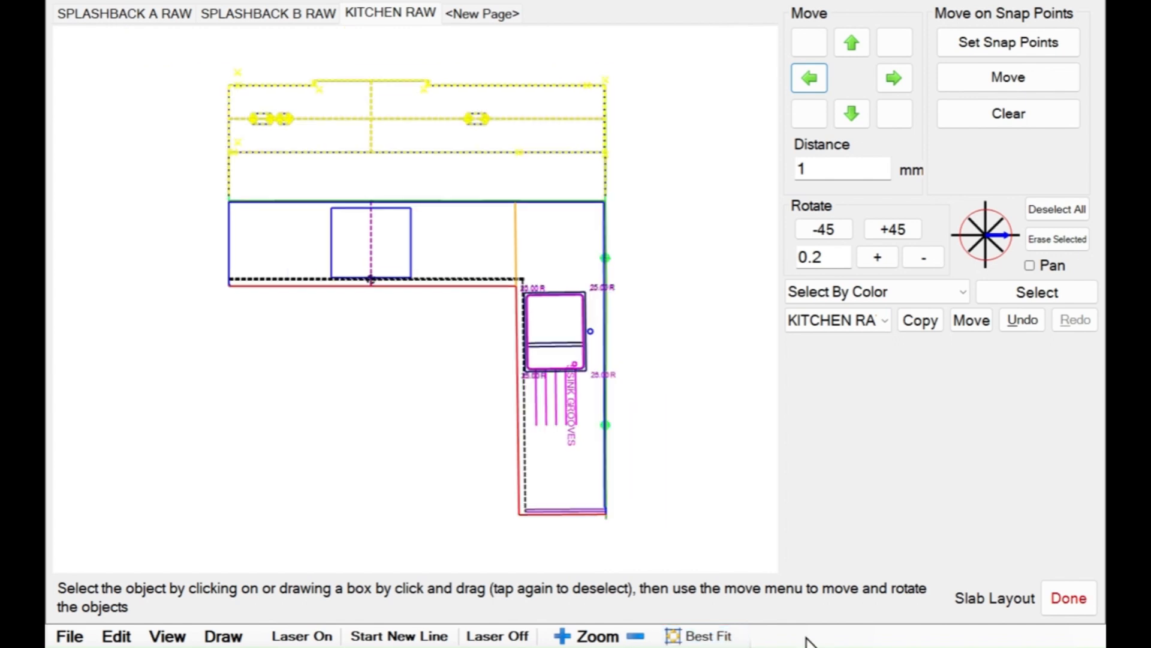
pyautogui.click(1073, 604)
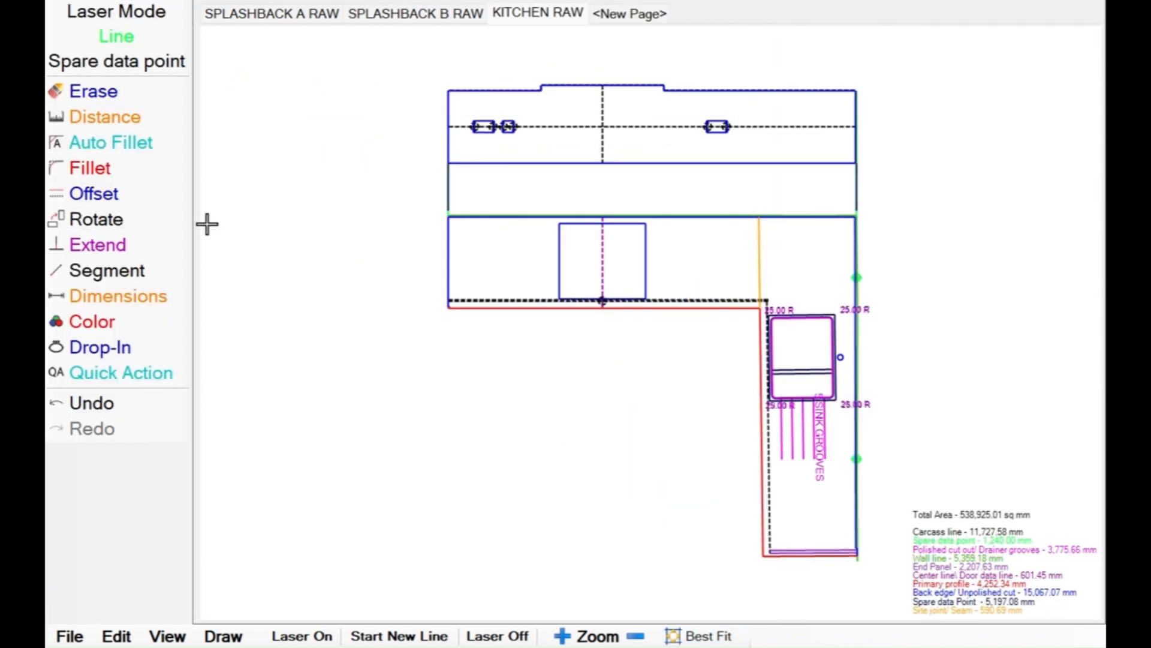
# Erase the vertical guide lines between the splashback and the kitchen worktop.
pyautogui.click(93, 95)
pyautogui.click(465, 178)
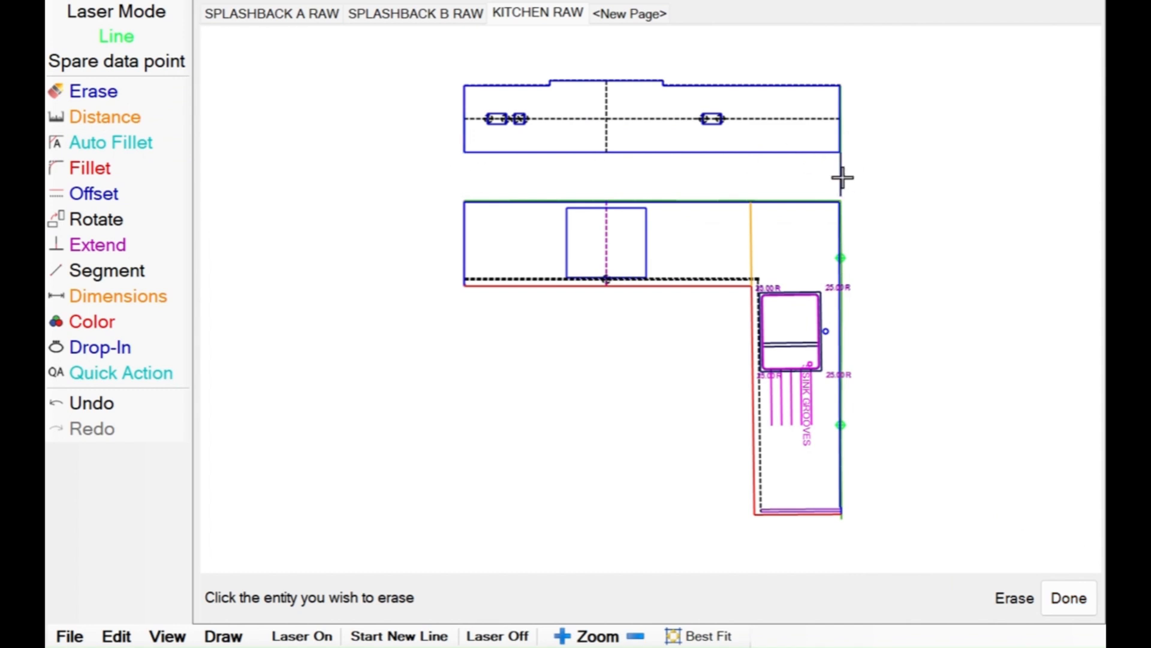
# Move the whole splashback down in 10 mm increments until it sits just behind the worktop's back edge, and finish the layout.
pyautogui.click(223, 636)
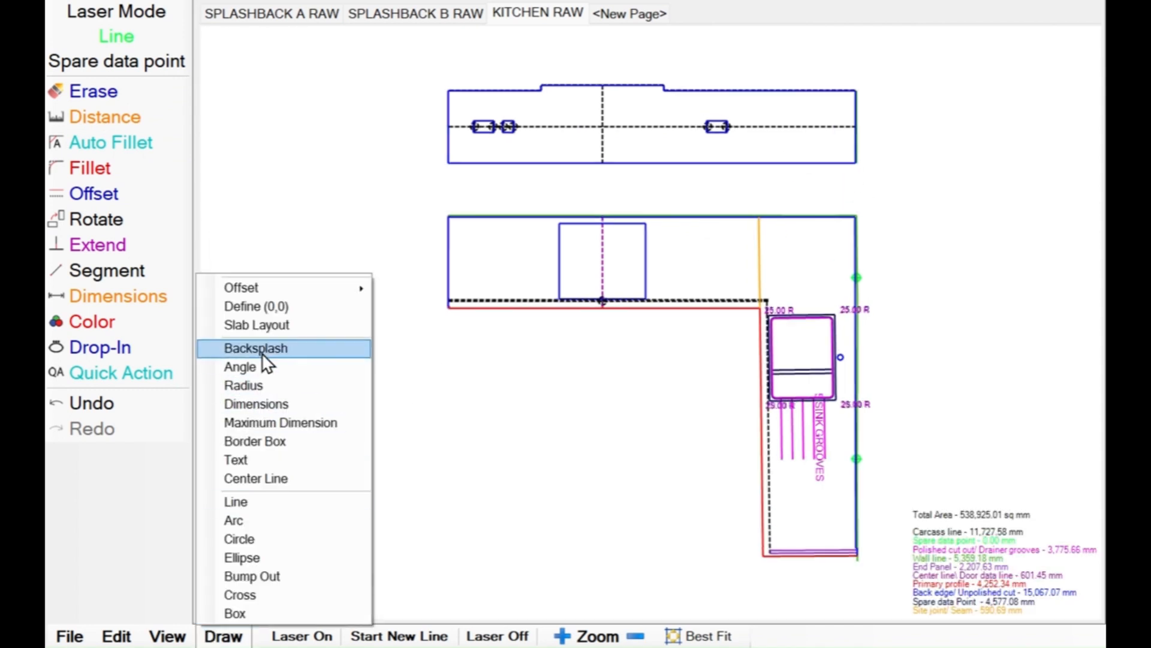
pyautogui.click(259, 326)
pyautogui.moveTo(201, 58); pyautogui.dragTo(616, 163)
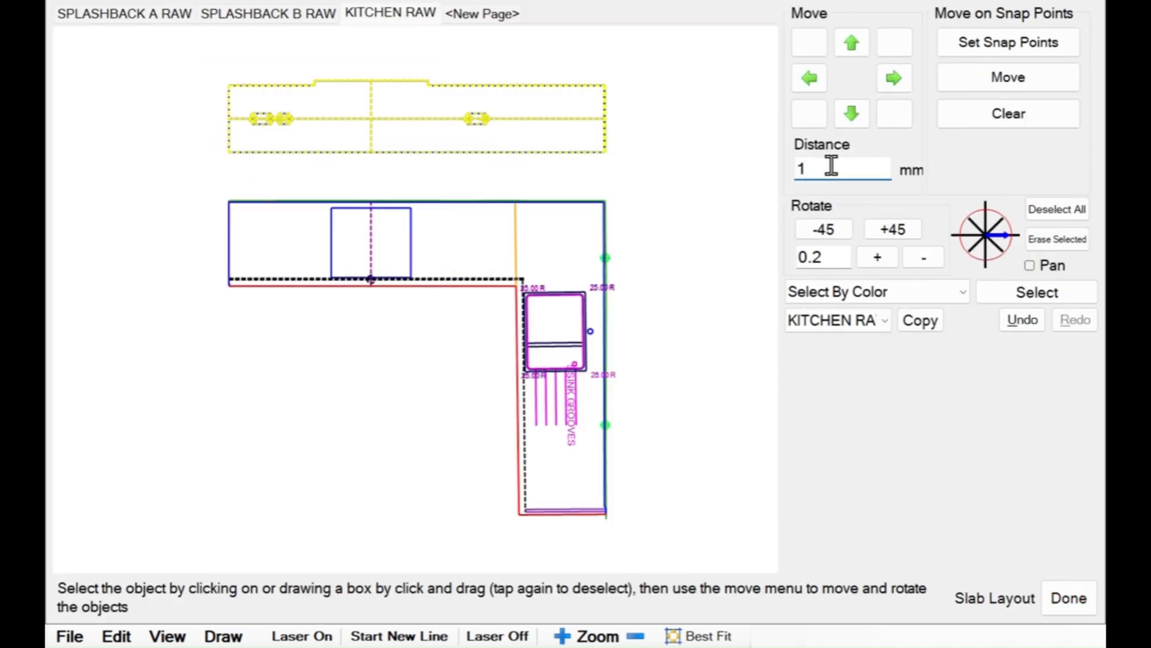
pyautogui.click(851, 114)
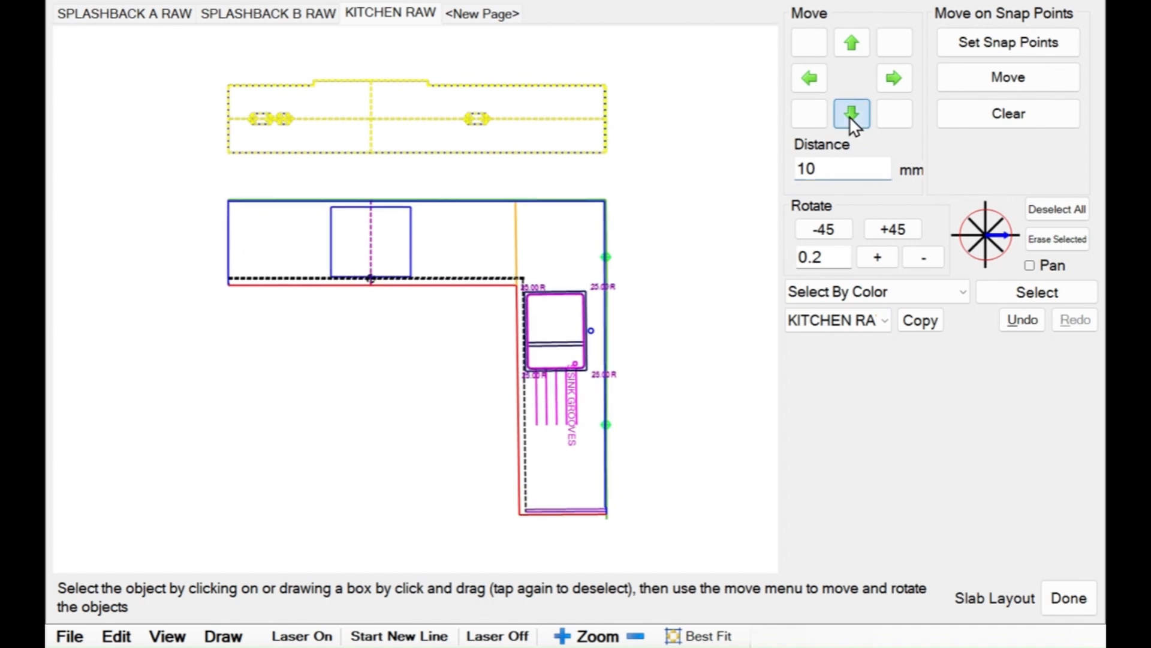
pyautogui.click(850, 117)
pyautogui.click(851, 117)
pyautogui.click(850, 116)
pyautogui.click(850, 117)
pyautogui.click(850, 117)
pyautogui.click(850, 117)
pyautogui.click(850, 117)
pyautogui.click(850, 117)
pyautogui.click(850, 114)
pyautogui.click(850, 114)
pyautogui.click(851, 114)
pyautogui.click(851, 115)
pyautogui.click(850, 114)
pyautogui.click(850, 115)
pyautogui.click(850, 115)
pyautogui.click(850, 115)
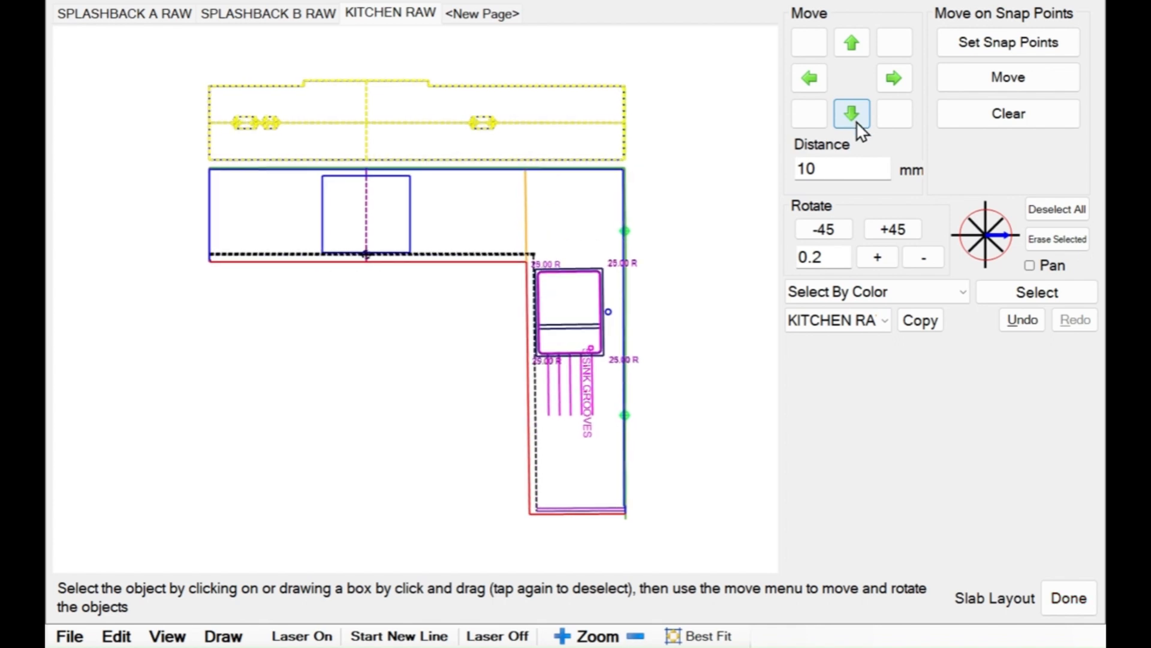
pyautogui.click(1077, 602)
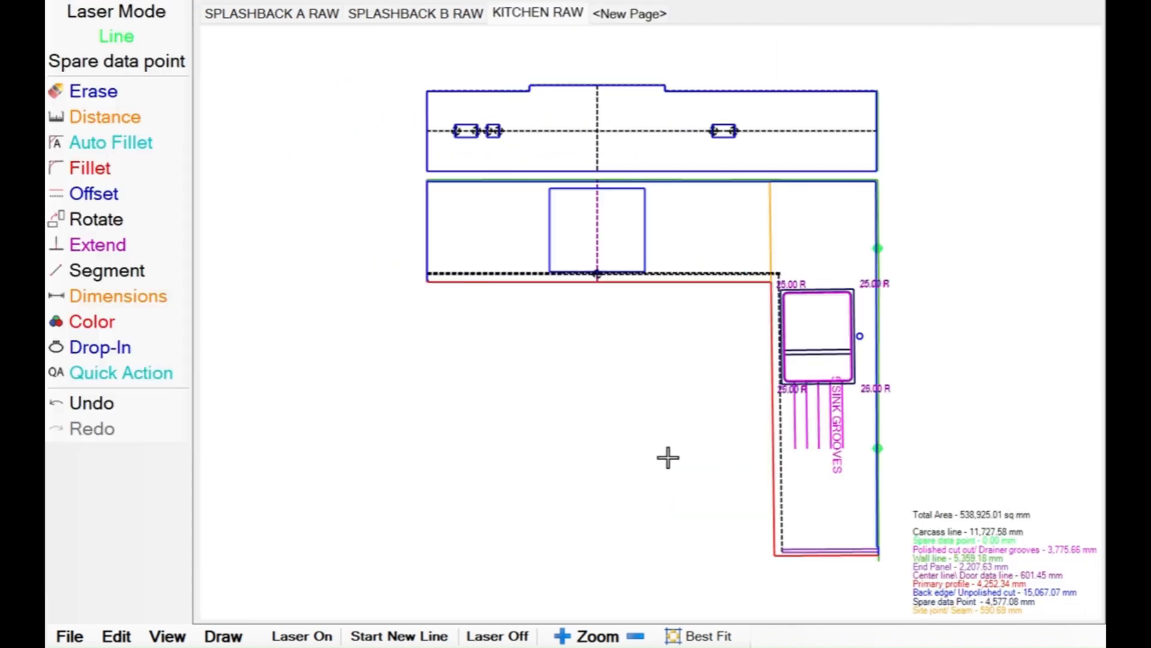
# Draw a temporary 202 mm line at 270° from the wall line at the splashback's right end to check alignment, and undo it.
pyautogui.moveTo(712, 140); pyautogui.dragTo(651, 322)
pyautogui.scroll(4, 651, 322)
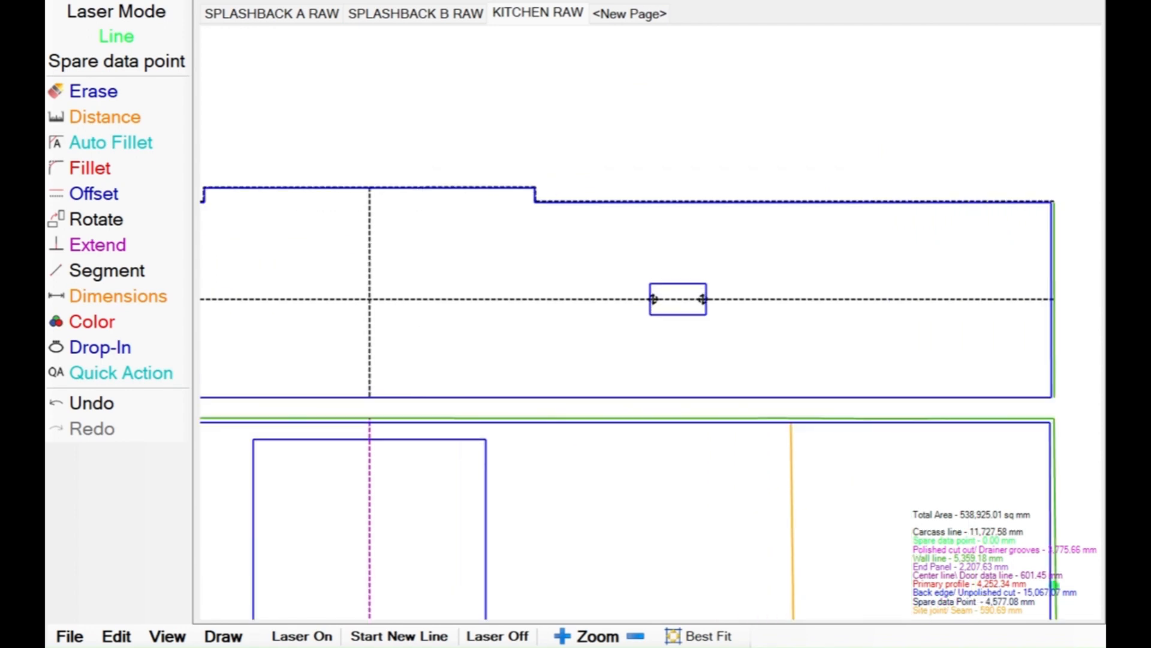
pyautogui.moveTo(1056, 429); pyautogui.dragTo(651, 322)
pyautogui.scroll(5, 651, 322)
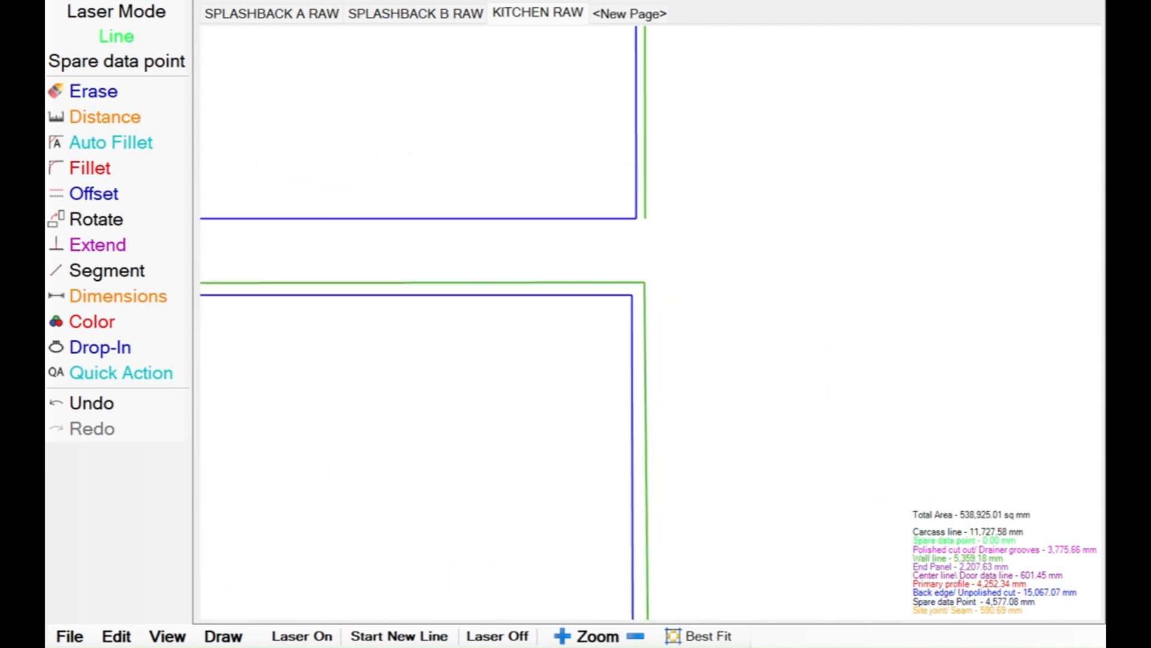
pyautogui.click(223, 635)
pyautogui.click(240, 501)
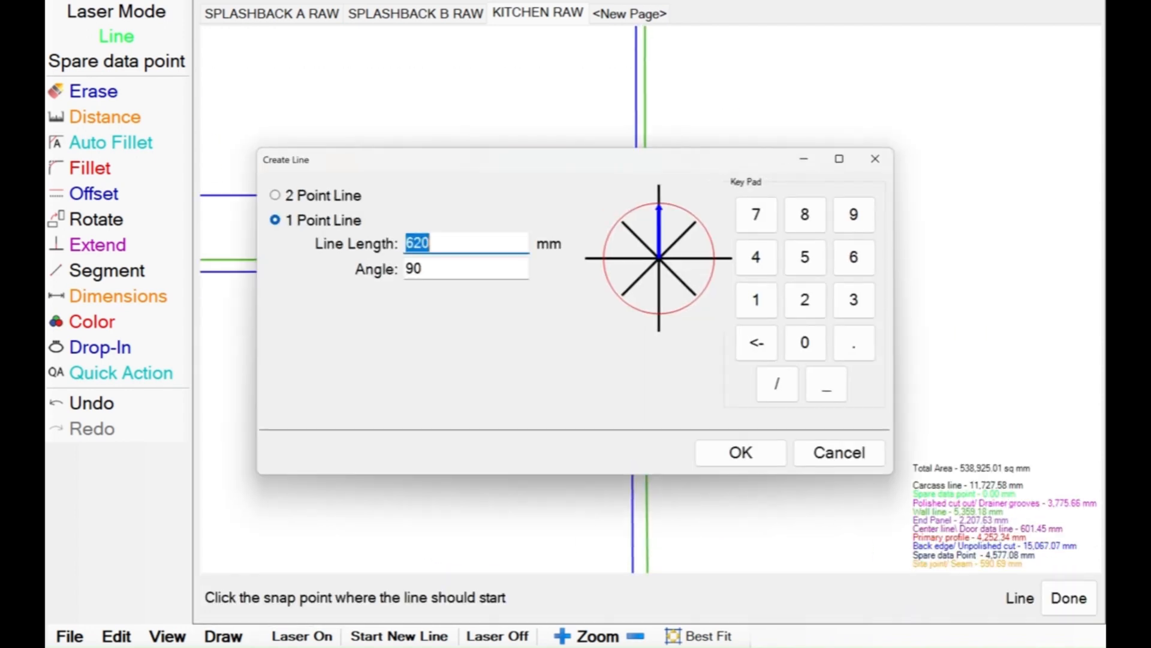
pyautogui.write('202')
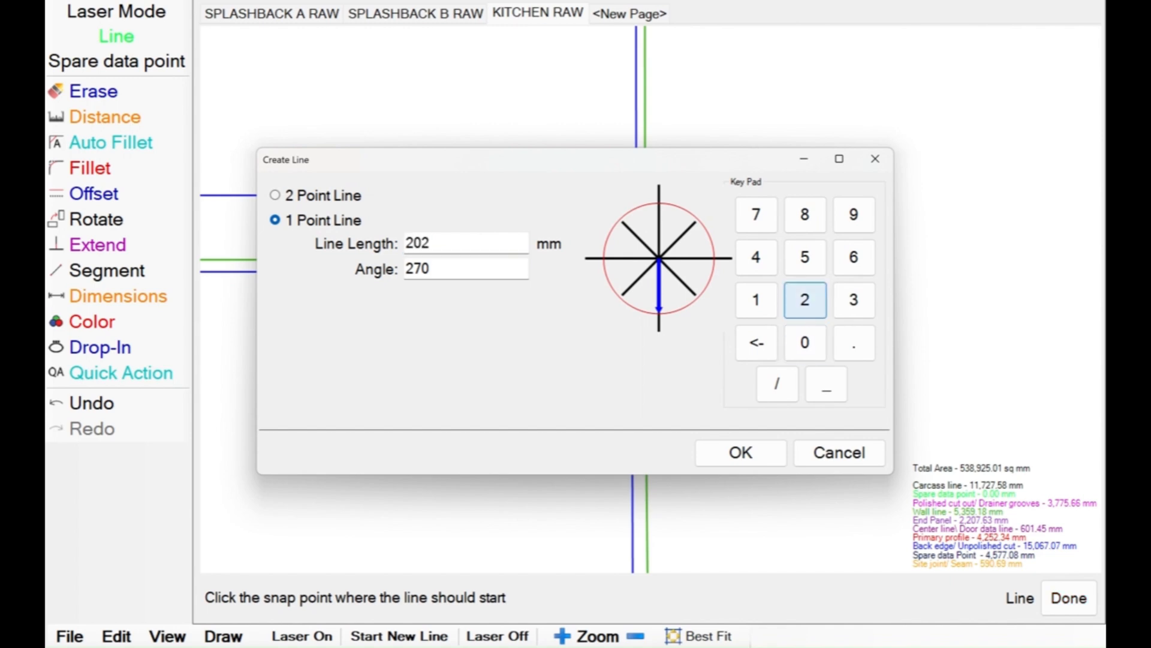
pyautogui.press('Return')
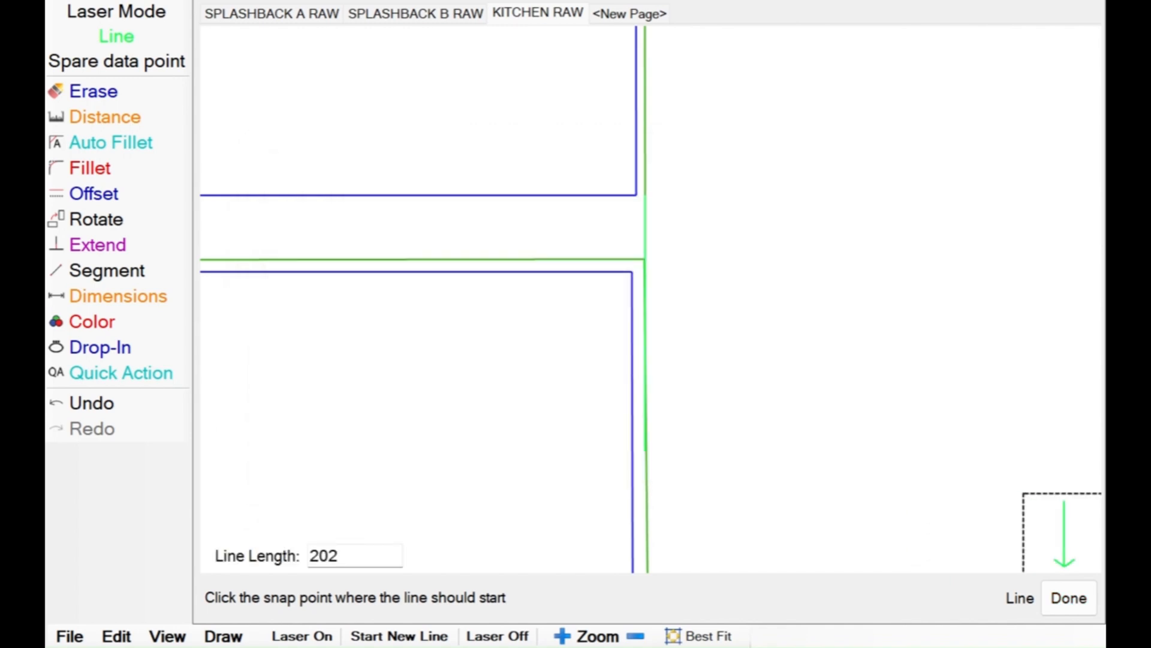
pyautogui.click(91, 403)
# Draw a temporary 202 mm downward line from the splashback's lower-left corner to check alignment with the worktop, and undo it.
pyautogui.click(698, 636)
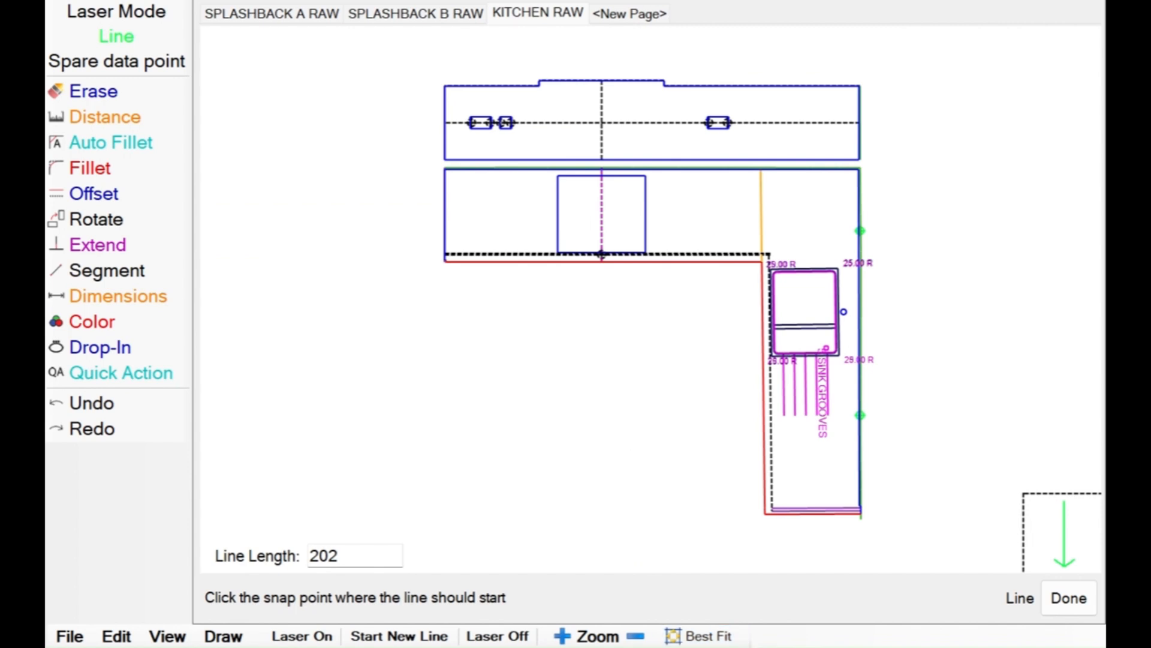
pyautogui.moveTo(650, 299); pyautogui.dragTo(833, 402)
pyautogui.scroll(6, 651, 298)
pyautogui.moveTo(651, 298); pyautogui.dragTo(683, 469)
pyautogui.scroll(4, 684, 470)
pyautogui.click(491, 388)
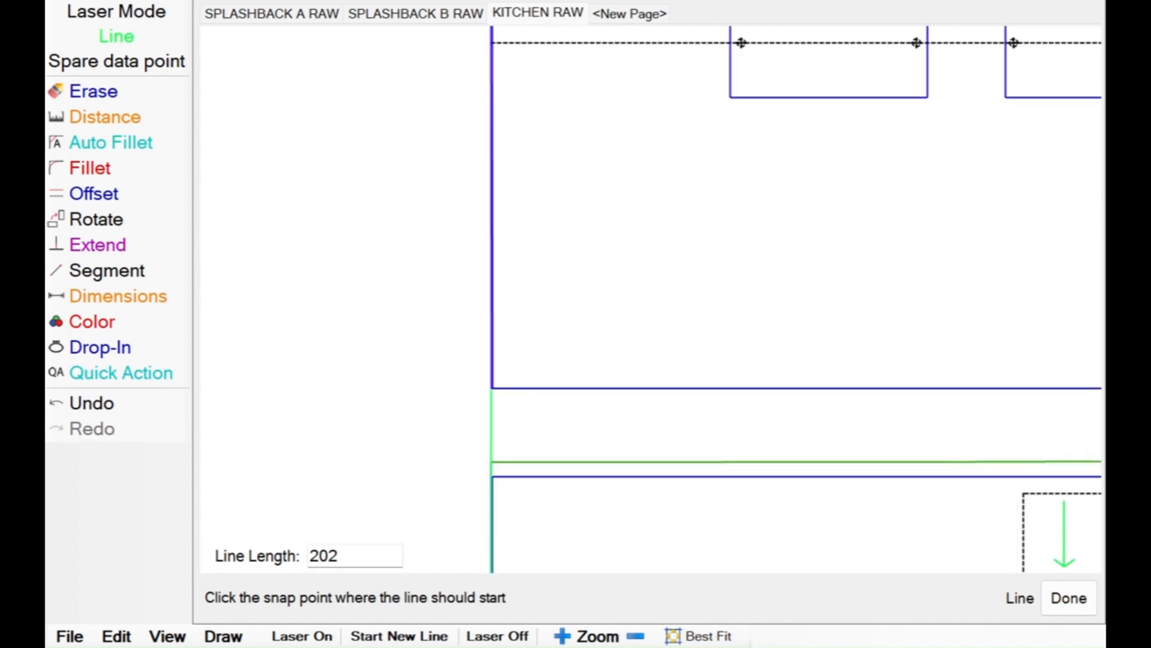
pyautogui.moveTo(560, 458); pyautogui.dragTo(651, 298)
pyautogui.scroll(4, 650, 299)
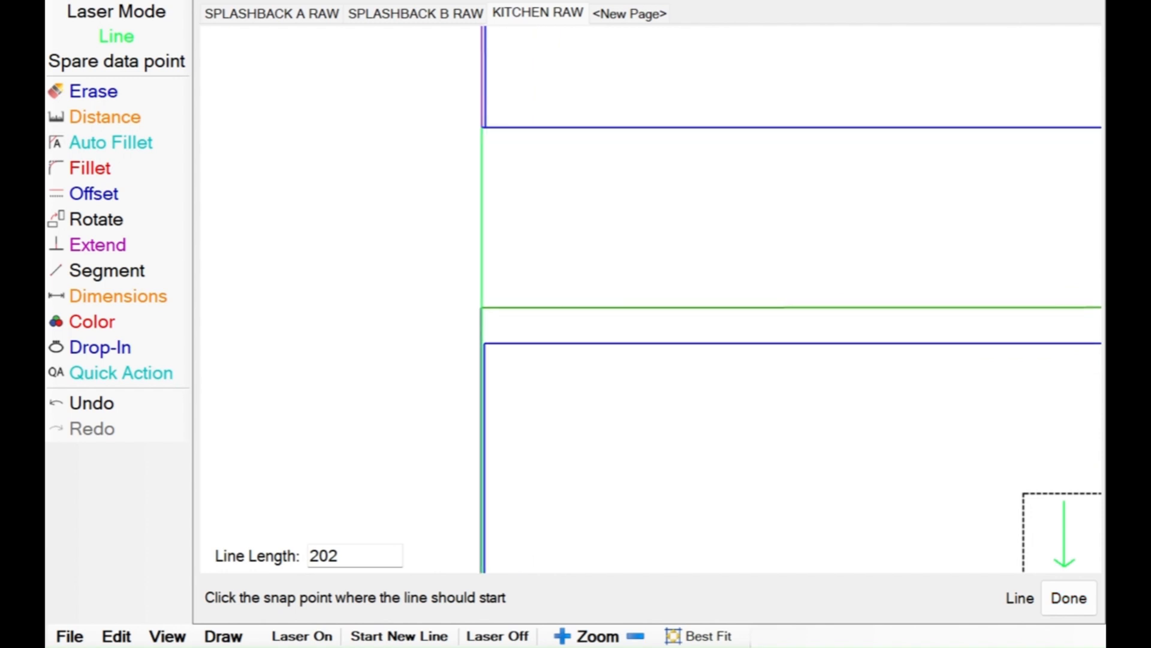
pyautogui.click(91, 402)
pyautogui.click(703, 636)
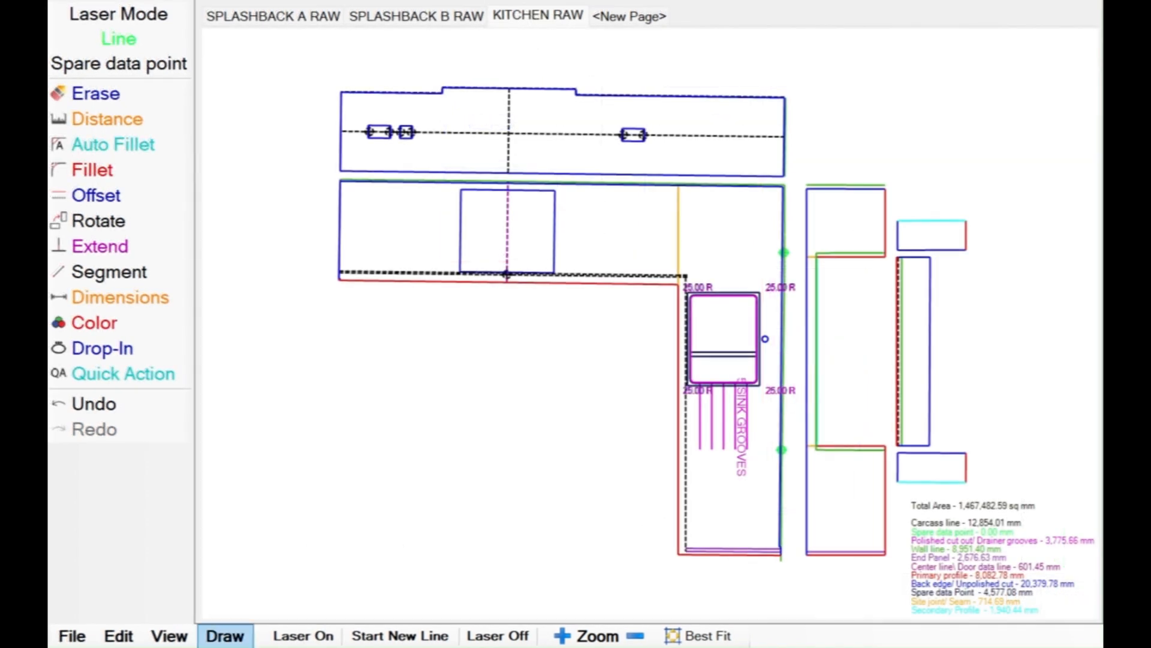
# Open the slab layout and select all Black and Orchid lines by color.
pyautogui.click(224, 635)
pyautogui.click(264, 327)
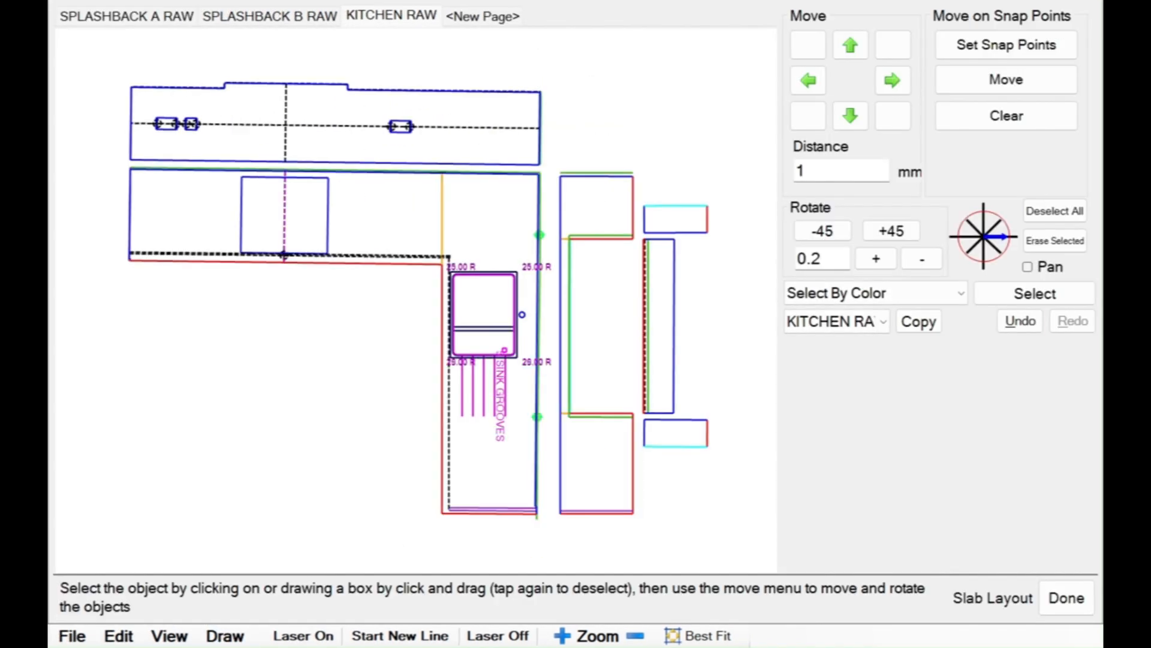
pyautogui.click(870, 292)
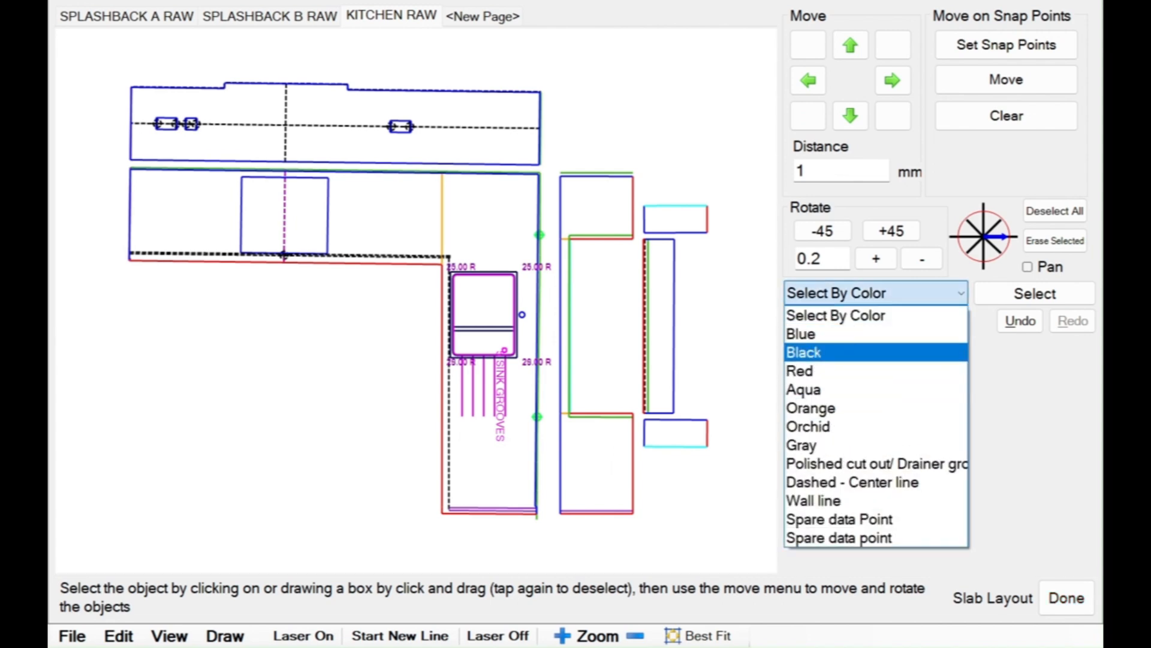
pyautogui.click(851, 351)
pyautogui.click(990, 291)
pyautogui.click(919, 293)
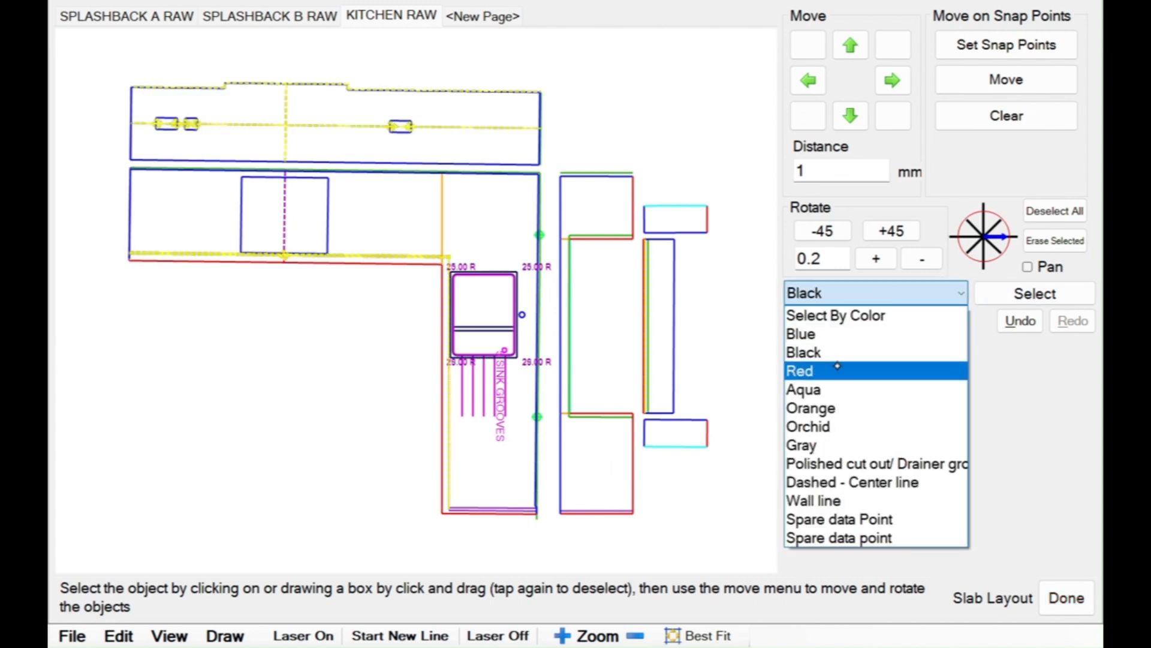
pyautogui.click(827, 423)
pyautogui.click(1035, 293)
# Add all Dashed - Center line and Wall line entities to the selection by color.
pyautogui.click(917, 292)
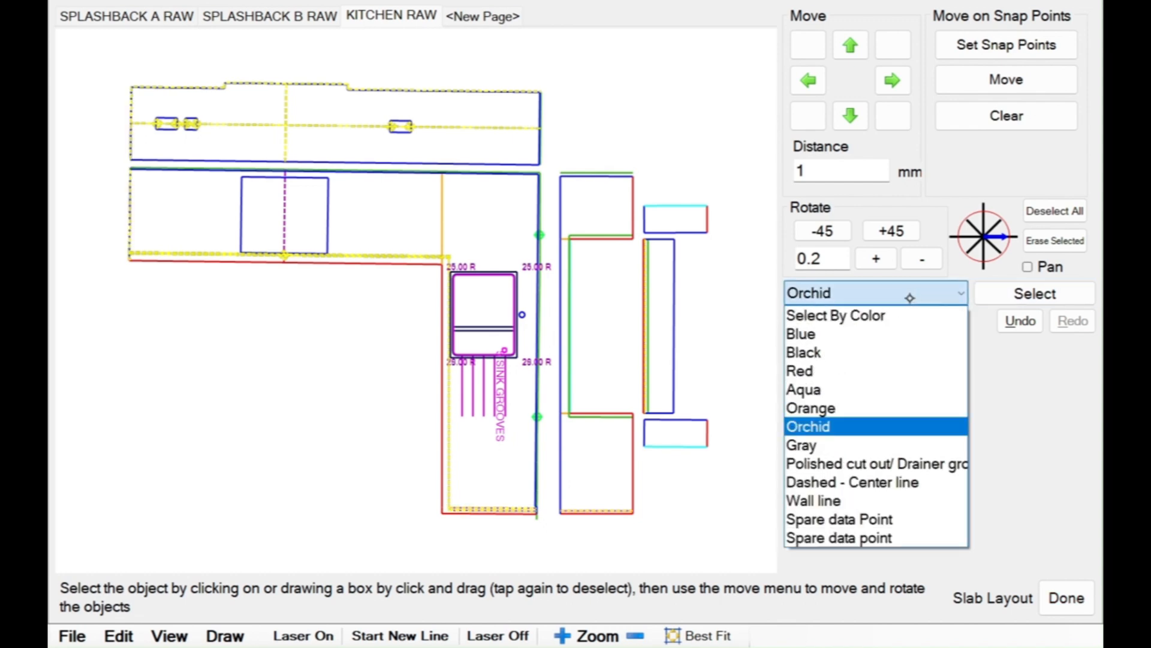
pyautogui.click(854, 482)
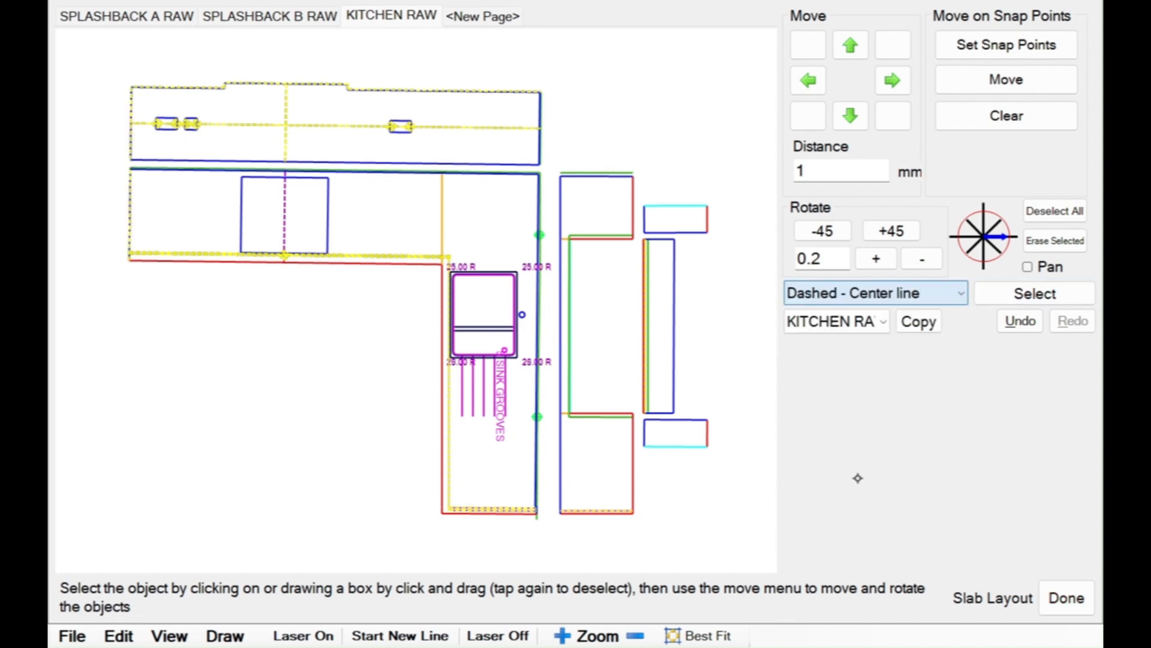
pyautogui.click(1035, 294)
pyautogui.click(917, 292)
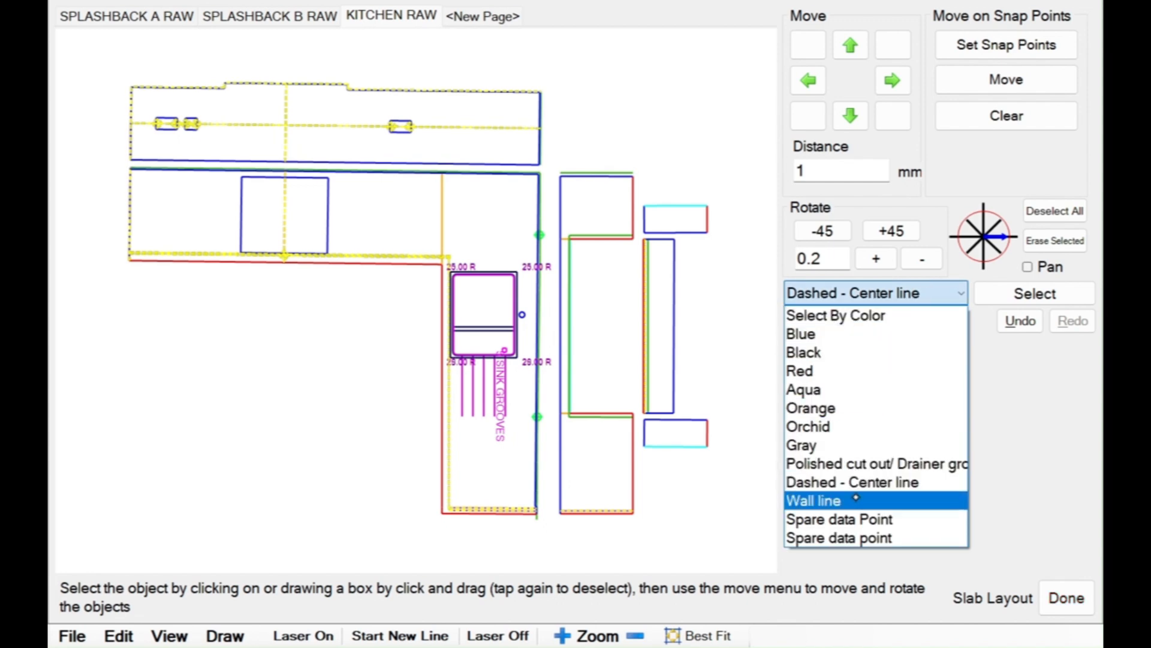
pyautogui.click(849, 498)
pyautogui.click(1035, 293)
# Add both spare data point line types to the selection, erase everything selected, and finish the layout.
pyautogui.click(921, 294)
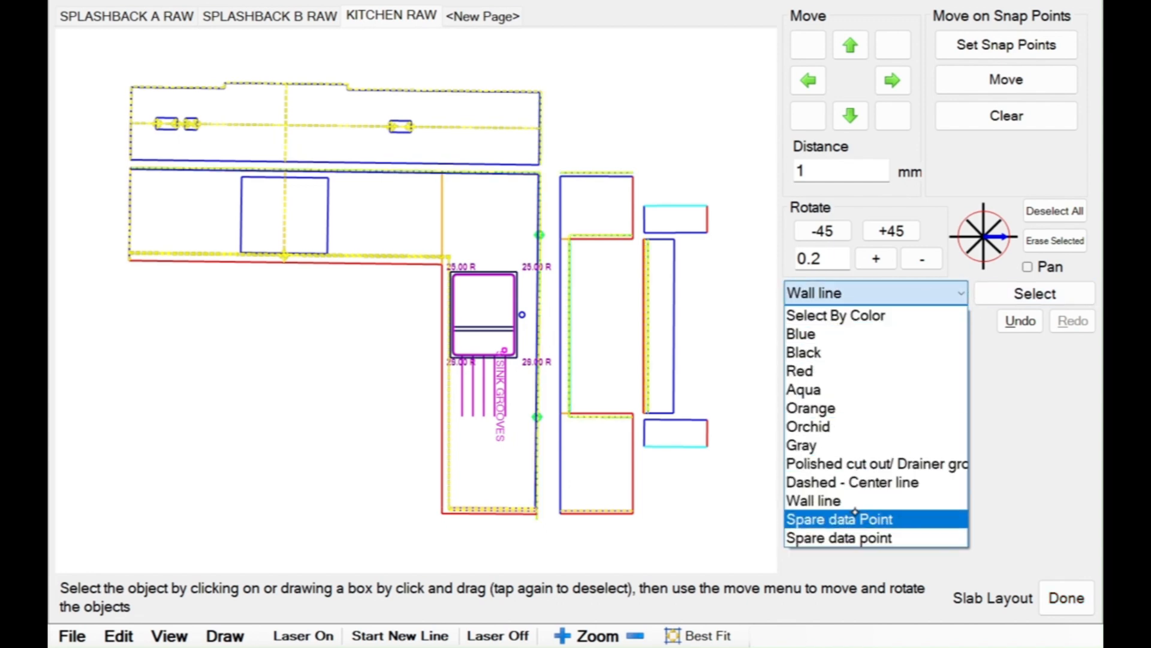
pyautogui.click(865, 520)
pyautogui.click(987, 291)
pyautogui.click(922, 294)
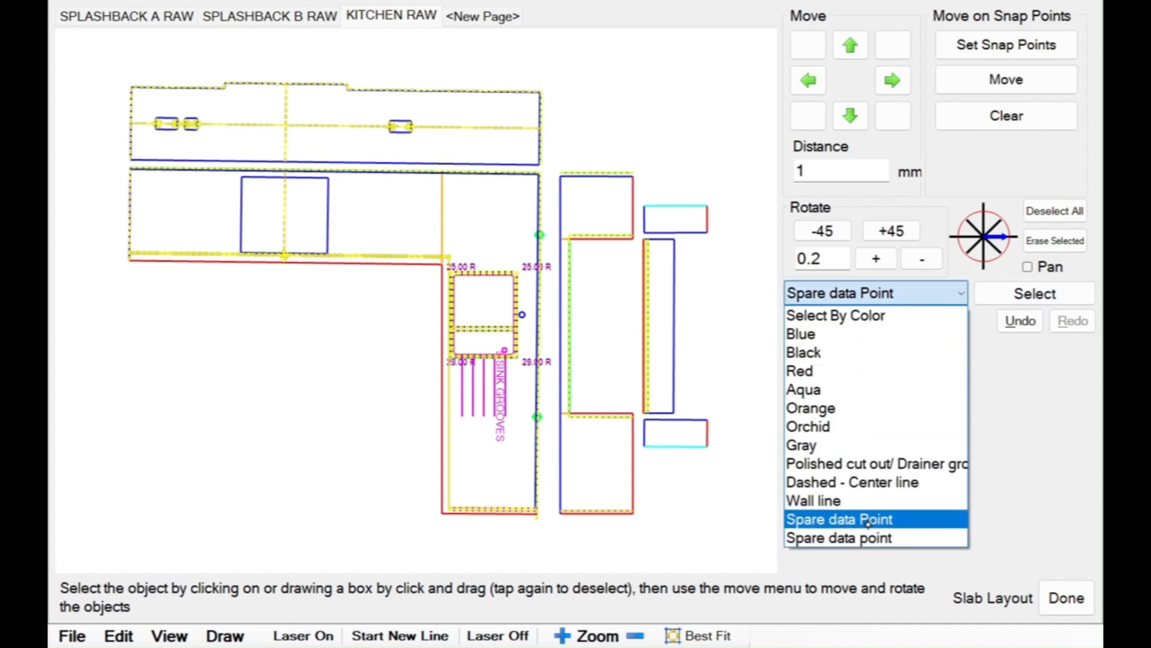
pyautogui.click(849, 537)
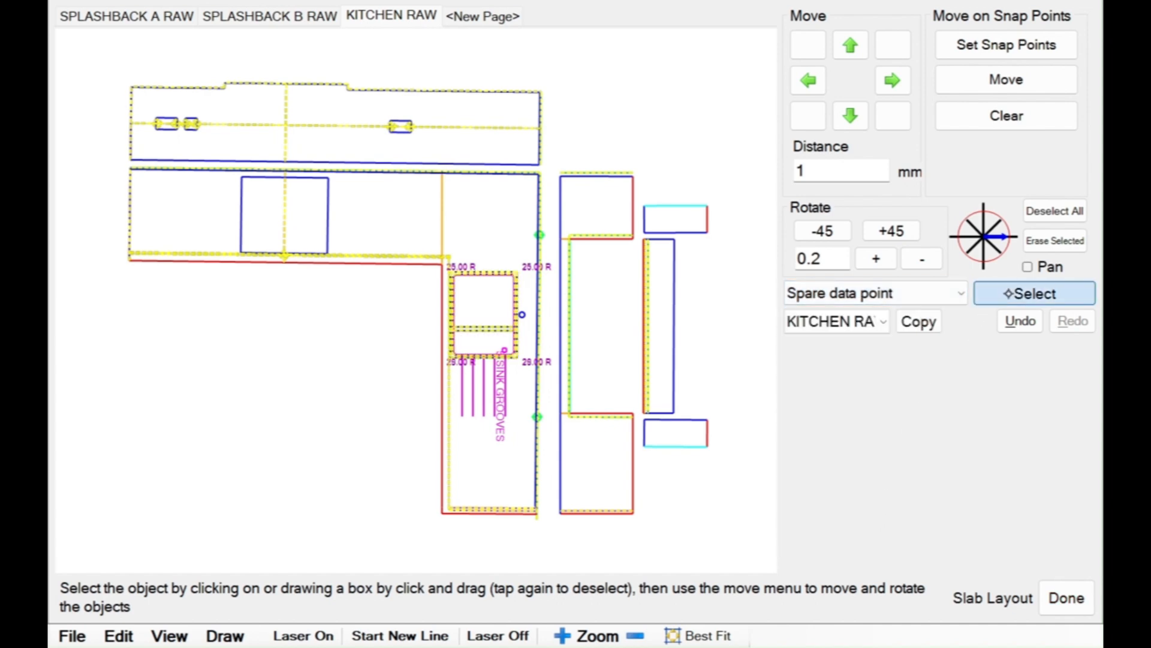
pyautogui.click(1055, 240)
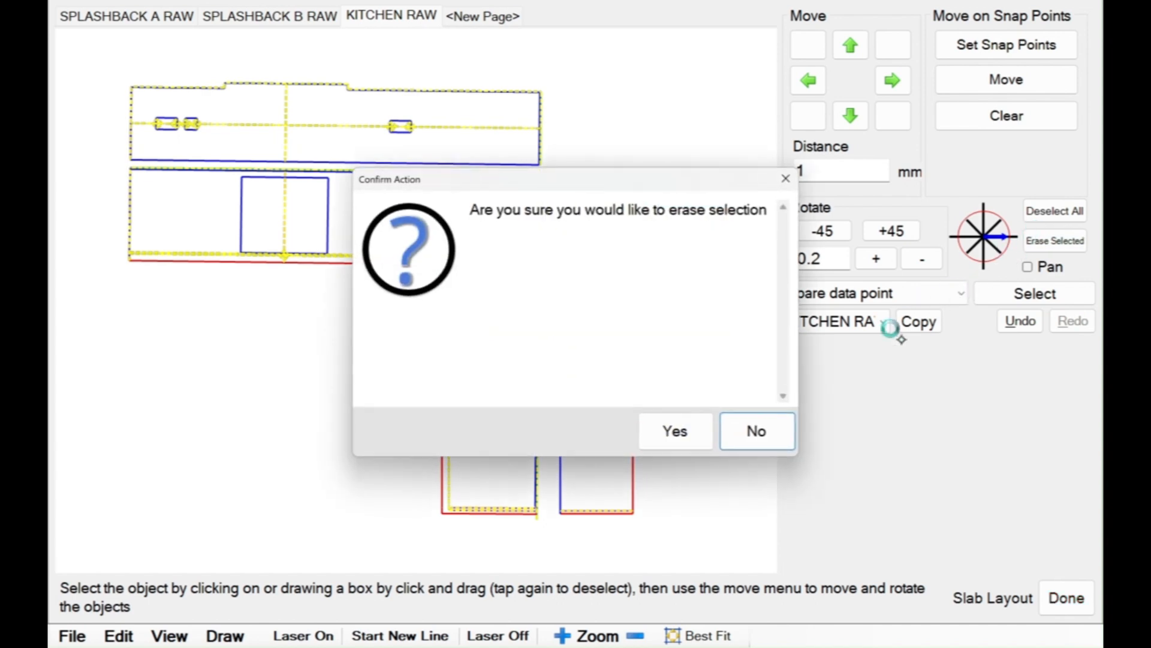
pyautogui.click(675, 430)
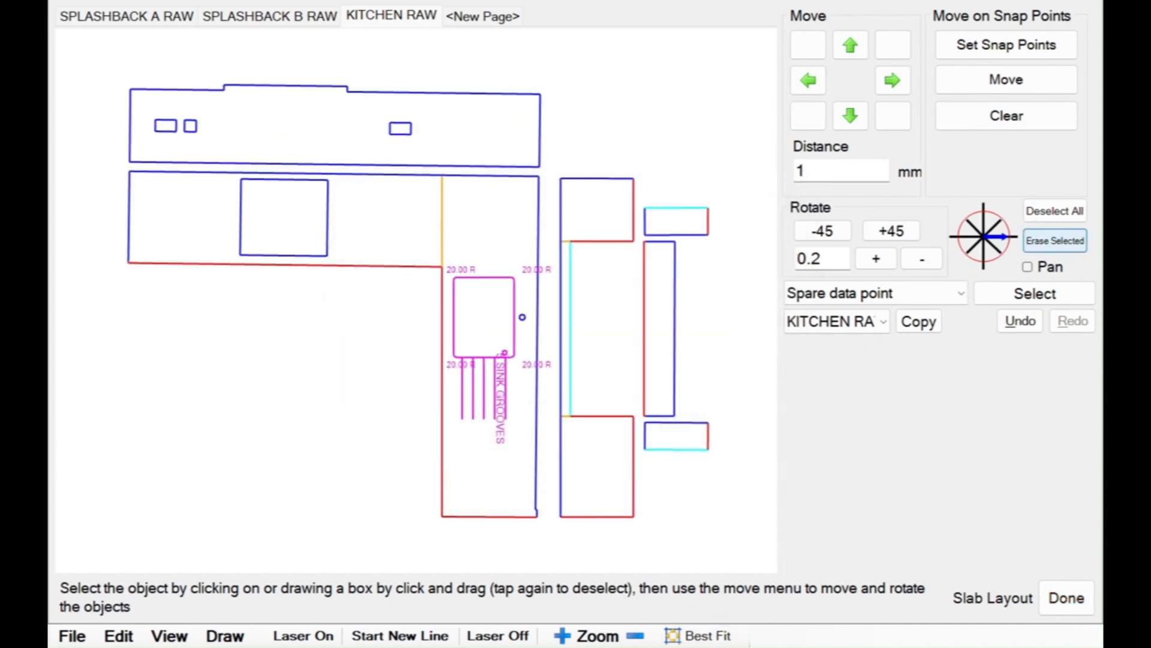
pyautogui.click(1066, 598)
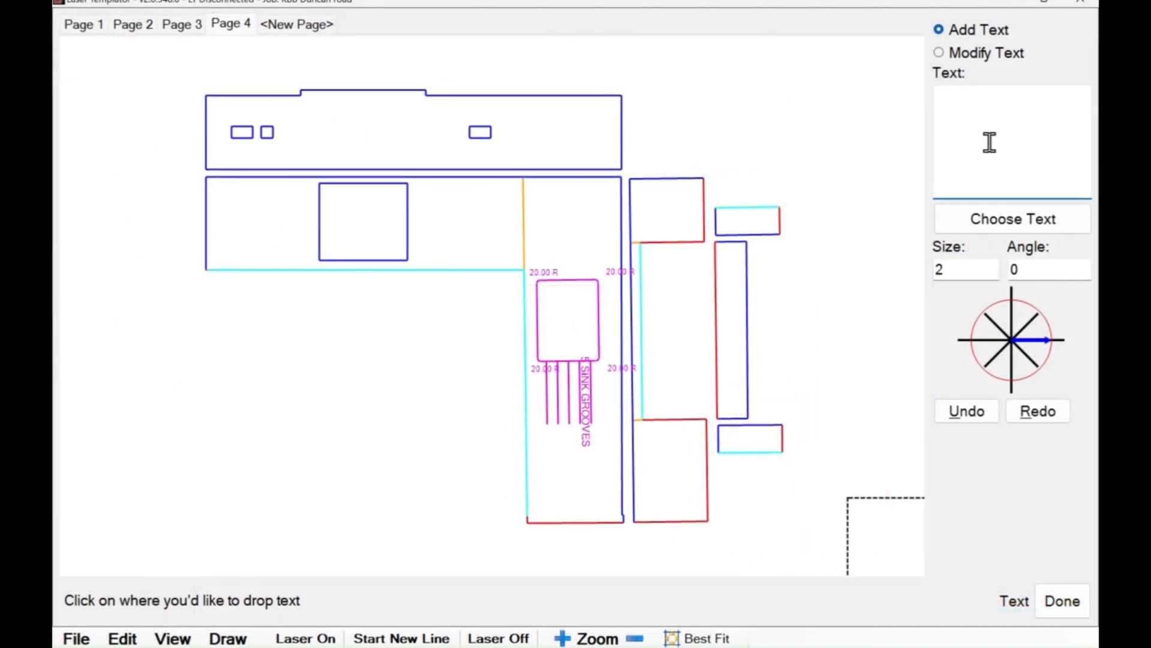
# Label the long splashback SPLASHBACK A at 0° and the upper side splashback SPLASHBACK B on two lines at 270°.
pyautogui.write('SPLASHBACK A')
pyautogui.click(319, 143)
pyautogui.click(935, 117)
pyautogui.press('BackSpace')
pyautogui.write('B')
pyautogui.click(1015, 367)
pyautogui.click(676, 178)
pyautogui.click(977, 409)
pyautogui.click(1034, 97)
pyautogui.press('Return')
pyautogui.click(676, 178)
# Label the lower side splashback SPLASHBACK C and the narrow strip between the side splashbacks UNDERSILL, both at 270°.
pyautogui.write('C')
pyautogui.click(686, 431)
pyautogui.hotkey('ctrl', 'a')
pyautogui.write('UNDERSILL')
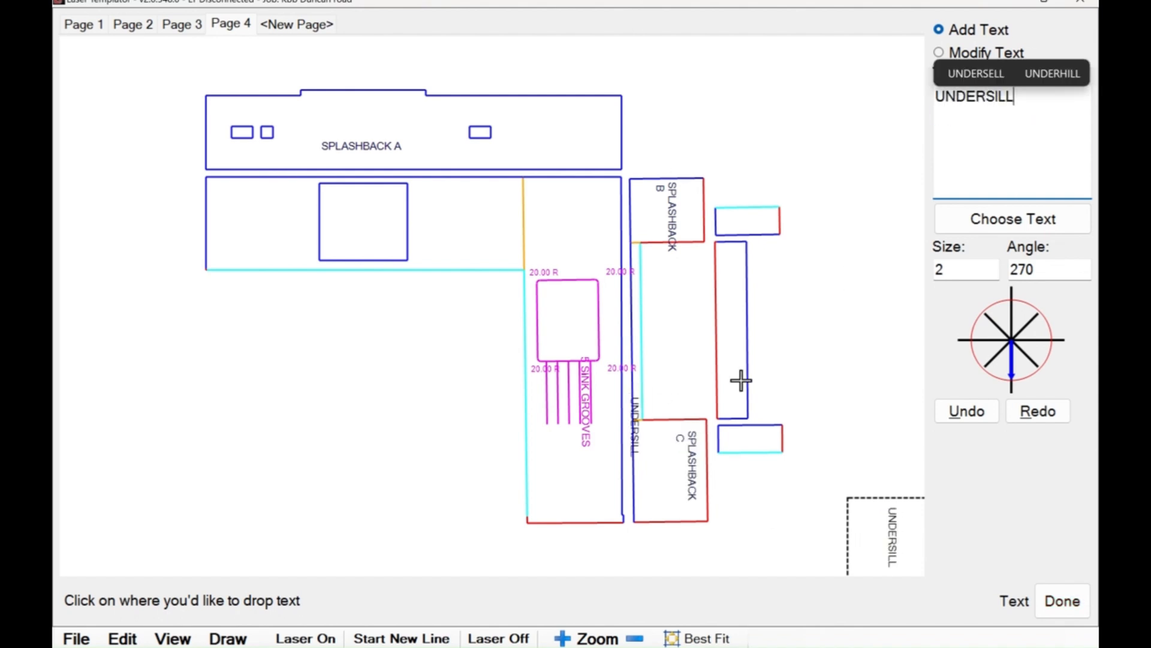
pyautogui.click(638, 302)
# Label the two small end pieces beside the sill CHEEK A and CHEEK B, with the text at 0°.
pyautogui.hotkey('ctrl', 'a')
pyautogui.write('CHEEK A')
pyautogui.click(1051, 340)
pyautogui.click(725, 221)
pyautogui.click(1038, 111)
pyautogui.press('BackSpace')
pyautogui.write('B')
pyautogui.click(724, 435)
# Label the long narrow piece between the cheeks SILL, with the text at 270°.
pyautogui.click(941, 126)
pyautogui.hotkey('ctrl', 'a')
pyautogui.press('BackSpace')
pyautogui.write('SILL')
pyautogui.click(1012, 373)
pyautogui.click(731, 289)
# Label the worktop sections 1/2 and 2/2 on either side of the seam at 0°, and finish adding text.
pyautogui.hotkey('ctrl', 'a')
pyautogui.write('1/2')
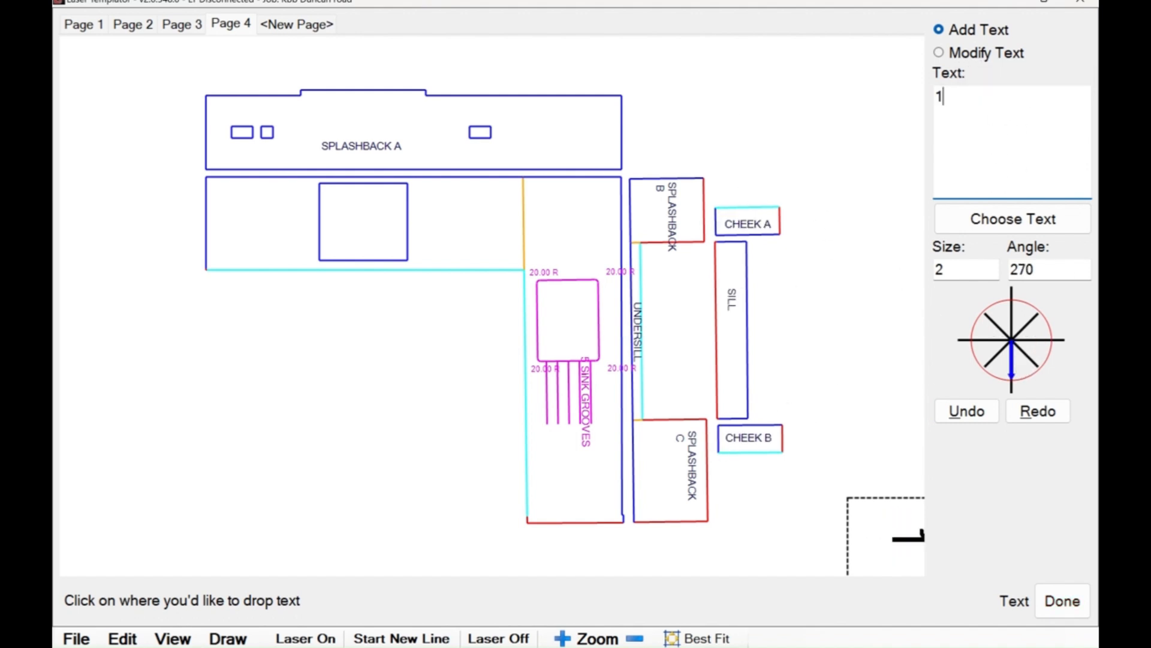
pyautogui.click(432, 221)
pyautogui.click(967, 411)
pyautogui.click(461, 225)
pyautogui.click(942, 108)
pyautogui.press('BackSpace')
pyautogui.write('2')
pyautogui.click(545, 233)
pyautogui.click(1066, 598)
# Dimension the hob cutout's width and height, and the worktop's depth along the seam.
pyautogui.click(228, 638)
pyautogui.click(261, 407)
pyautogui.click(474, 260)
pyautogui.click(474, 183)
pyautogui.click(460, 222)
pyautogui.click(677, 269)
pyautogui.click(678, 178)
pyautogui.click(666, 222)
# Dimension the sink cutout's length and width.
pyautogui.click(722, 358)
pyautogui.click(721, 279)
pyautogui.click(739, 318)
pyautogui.click(692, 324)
pyautogui.click(754, 322)
pyautogui.click(719, 247)
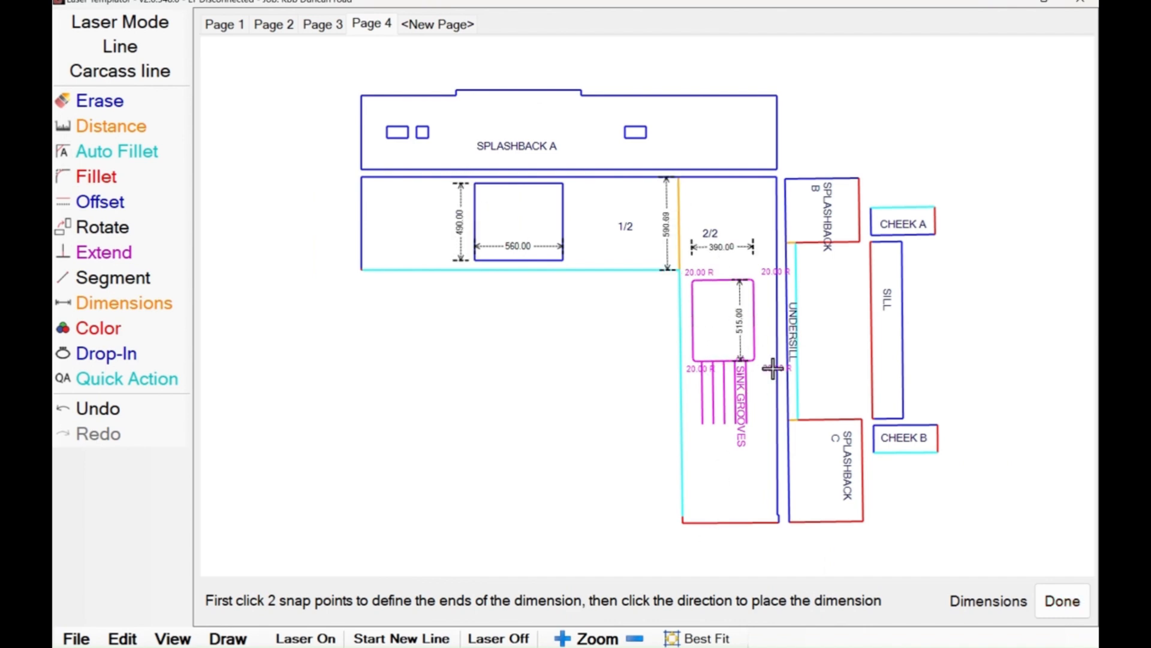
# Add the five-line note "TAP DECISION NEEDS TO BE MADE DRILL ON SITE" at 270° between the undersill and the sill.
pyautogui.click(228, 638)
pyautogui.click(242, 465)
pyautogui.write('TAP DECISION')
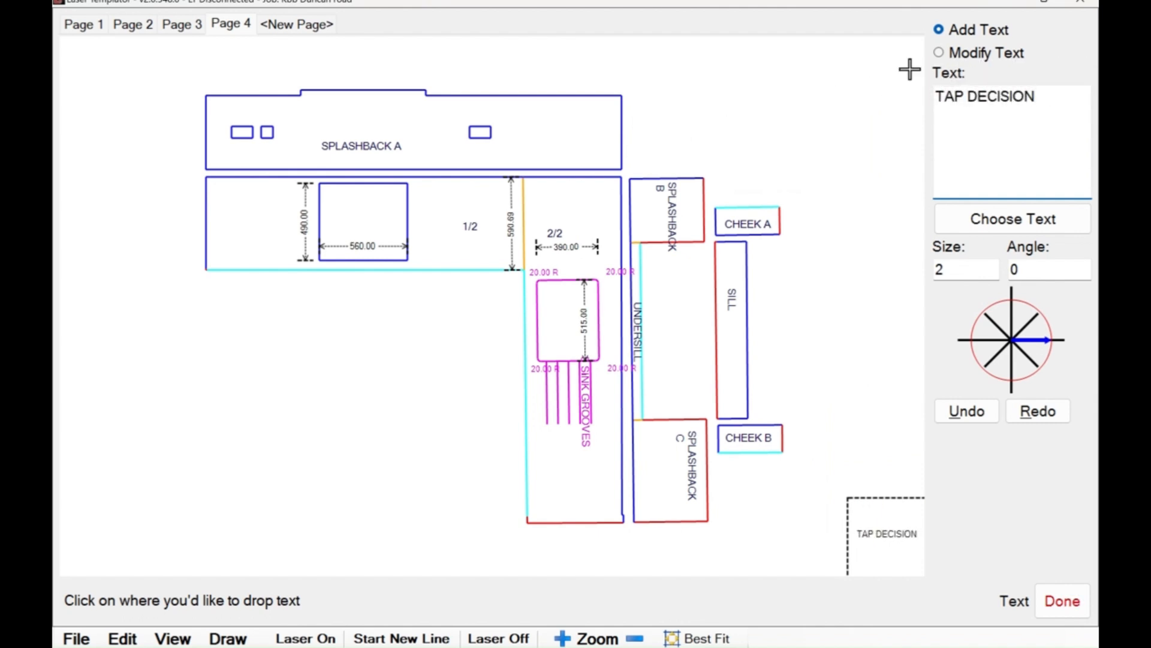
pyautogui.press('Return')
pyautogui.write('NEEDS TO BE')
pyautogui.press('Return')
pyautogui.write('MADE')
pyautogui.press('Return')
pyautogui.write('DRILL ON')
pyautogui.press('Return')
pyautogui.write('SITE')
pyautogui.click(1017, 376)
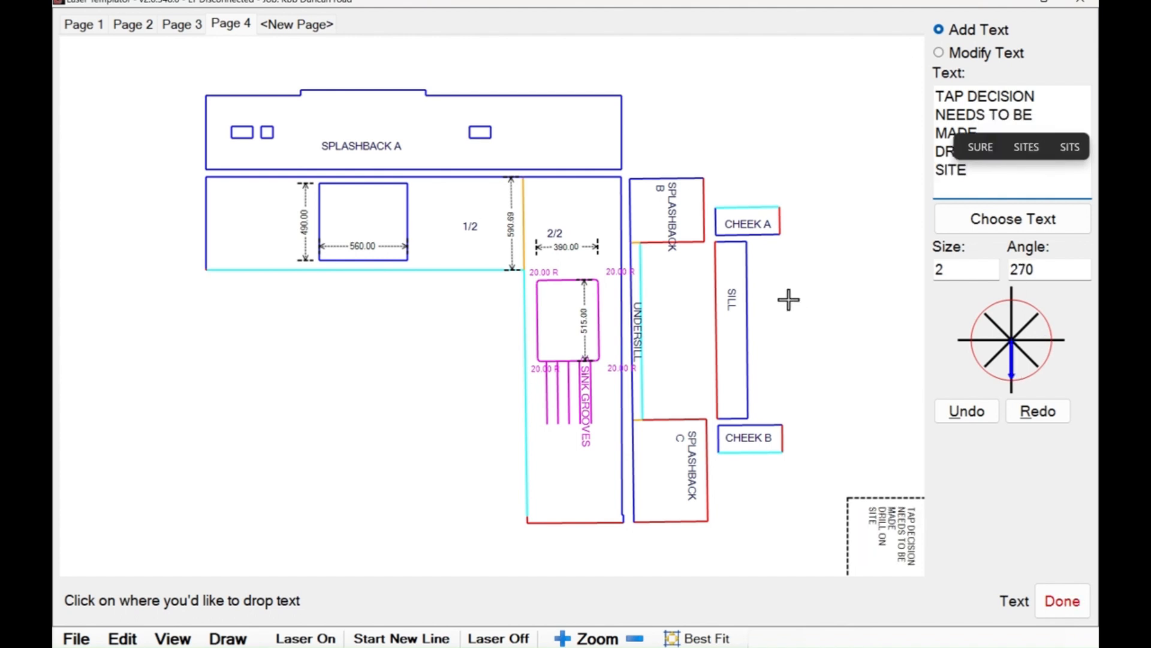
pyautogui.click(960, 413)
pyautogui.click(707, 307)
# Add the two-line note "45MM OVERHANG FROM METAL TRIM" at 0° below the front edge of worktop section 1/2.
pyautogui.moveTo(1012, 164); pyautogui.dragTo(787, 73)
pyautogui.press('BackSpace')
pyautogui.write('45MM OVERHANG')
pyautogui.press('Return')
pyautogui.write('FROM METAL TRIM')
pyautogui.click(1044, 340)
pyautogui.click(301, 304)
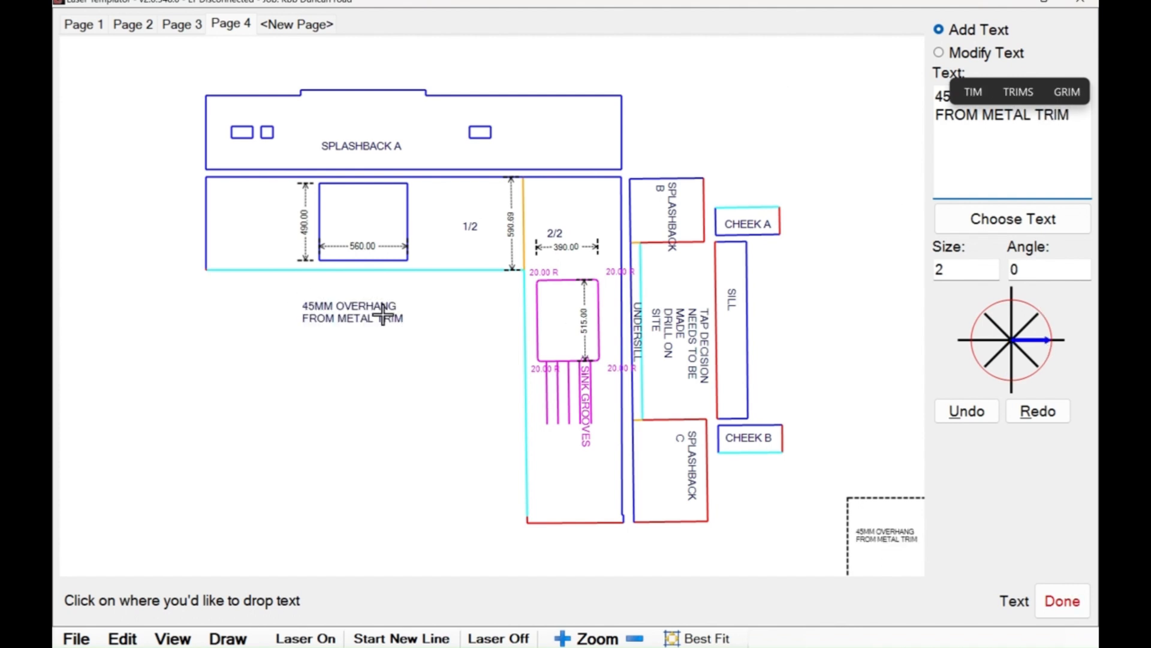
# Add the three-line note "SHARKNOSE POLISH IN LIGHT BLUE" in the open area in front of the worktop.
pyautogui.hotkey('ctrl', 'a')
pyautogui.press('BackSpace')
pyautogui.write('SHARKNOSE')
pyautogui.press('Return')
pyautogui.write('POLISH IN')
pyautogui.press('Return')
pyautogui.write('LIGHT ')
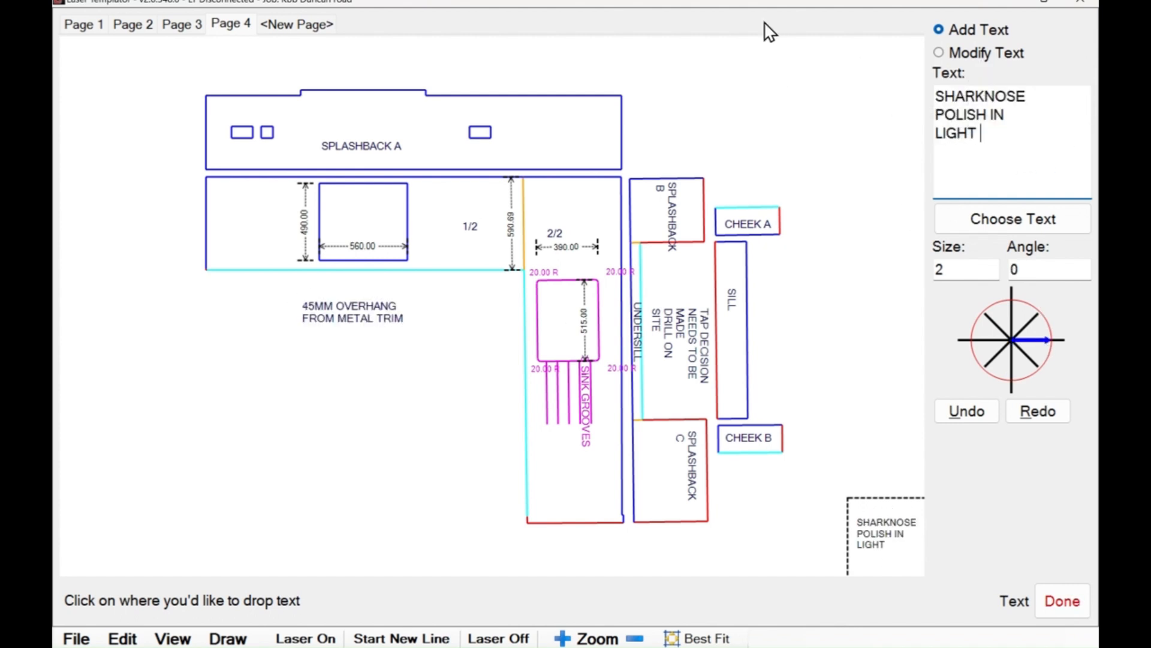
pyautogui.write('BLUE')
pyautogui.click(390, 375)
# Add the two-line note "STANDARD ARIS IN RED" just above the red end of worktop section 2/2.
pyautogui.press('BackSpace')
pyautogui.press('BackSpace')
pyautogui.press('BackSpace')
pyautogui.press('BackSpace')
pyautogui.press('BackSpace')
pyautogui.press('BackSpace')
pyautogui.press('BackSpace')
pyautogui.press('BackSpace')
pyautogui.press('BackSpace')
pyautogui.press('BackSpace')
pyautogui.press('BackSpace')
pyautogui.press('BackSpace')
pyautogui.press('BackSpace')
pyautogui.press('BackSpace')
pyautogui.press('BackSpace')
pyautogui.press('BackSpace')
pyautogui.press('BackSpace')
pyautogui.press('BackSpace')
pyautogui.press('BackSpace')
pyautogui.press('BackSpace')
pyautogui.write('STANDARD ARIS')
pyautogui.press('Return')
pyautogui.write('IN RED')
pyautogui.click(538, 488)
pyautogui.click(967, 411)
pyautogui.click(533, 490)
# Clear the remaining note text and finish adding text.
pyautogui.moveTo(1056, 116); pyautogui.dragTo(835, 118)
pyautogui.press('BackSpace')
pyautogui.press('BackSpace')
pyautogui.press('BackSpace')
pyautogui.press('BackSpace')
pyautogui.press('BackSpace')
pyautogui.press('BackSpace')
pyautogui.press('BackSpace')
pyautogui.press('BackSpace')
pyautogui.press('BackSpace')
pyautogui.press('BackSpace')
pyautogui.press('BackSpace')
pyautogui.press('BackSpace')
pyautogui.press('BackSpace')
pyautogui.press('BackSpace')
pyautogui.press('BackSpace')
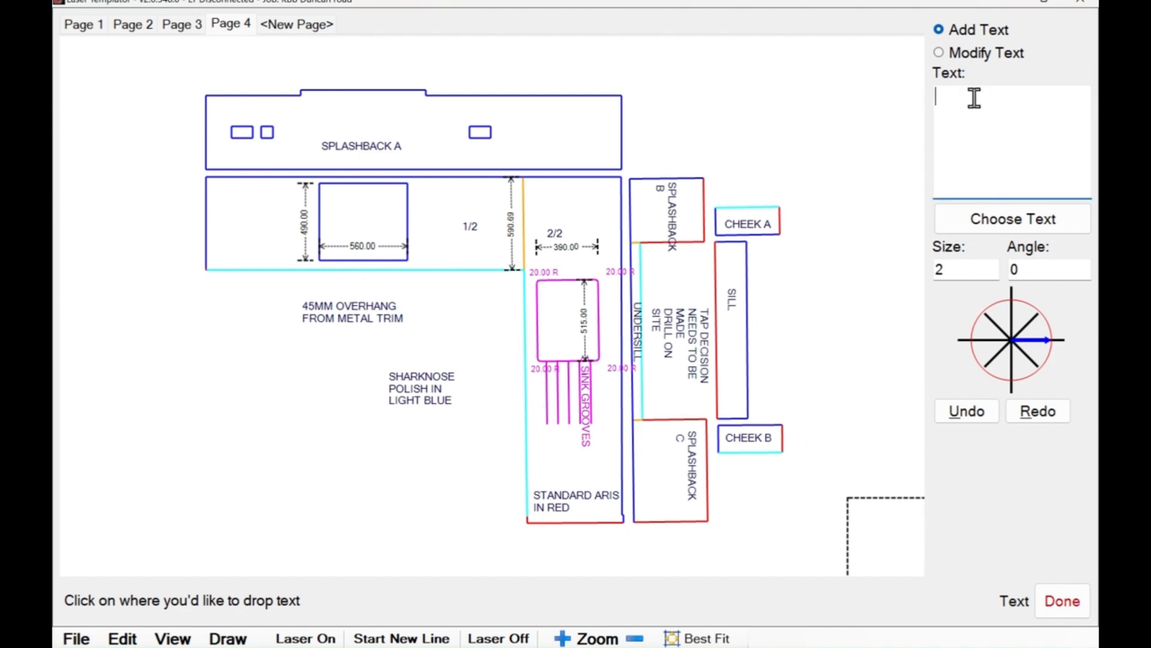
pyautogui.scroll(10, 428, 292)
pyautogui.click(1061, 601)
# Dimension the two short red edge segments at the outer front corner of worktop section 1/2.
pyautogui.click(228, 638)
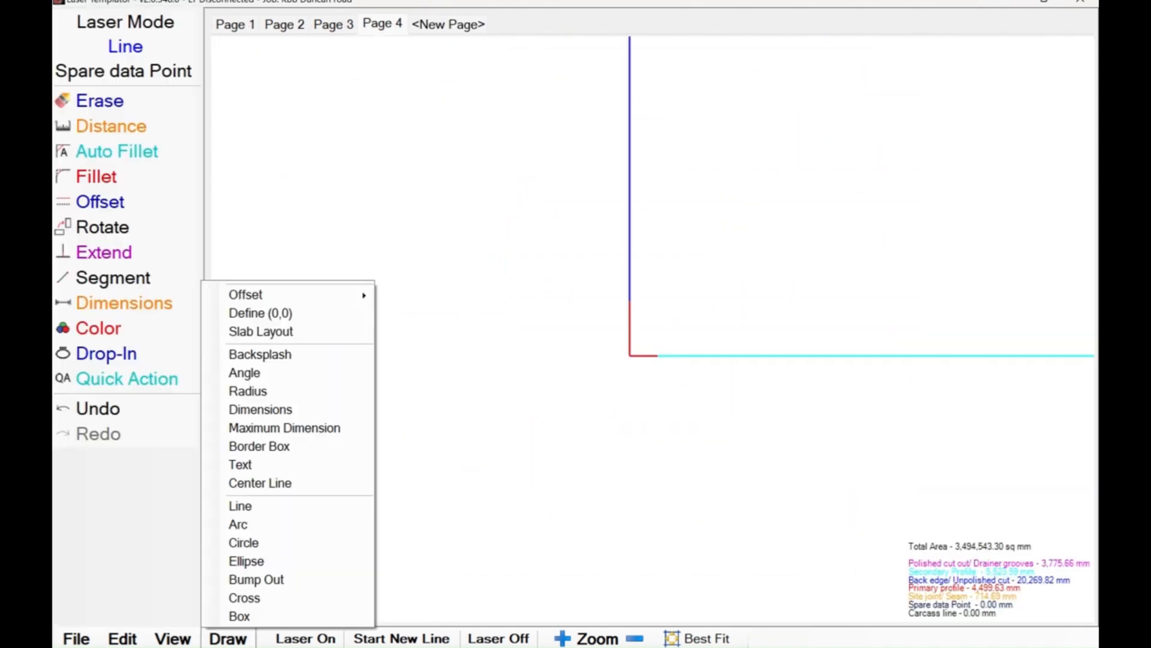
pyautogui.click(260, 409)
pyautogui.click(625, 332)
pyautogui.click(651, 332)
pyautogui.click(653, 373)
pyautogui.click(624, 278)
pyautogui.click(624, 333)
pyautogui.click(584, 335)
# Dimension the width of the red end of worktop section 2/2 and the short return at its corner.
pyautogui.moveTo(342, 507); pyautogui.dragTo(692, 506)
pyautogui.scroll(-5, 600, 474)
pyautogui.scroll(6, 617, 336)
pyautogui.click(826, 351)
pyautogui.click(591, 348)
pyautogui.click(654, 414)
pyautogui.moveTo(600, 444); pyautogui.dragTo(715, 487)
pyautogui.click(712, 633)
pyautogui.moveTo(430, 223); pyautogui.dragTo(573, 284)
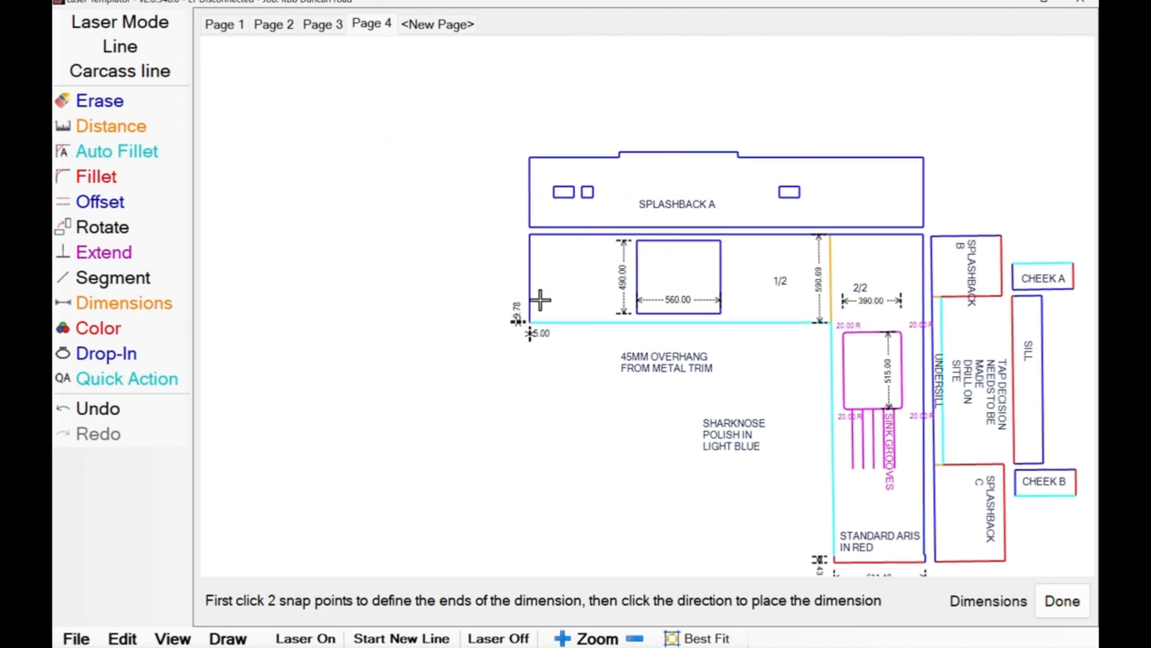
# Add the two-line note "10MM RETURN POLISH" at size 2 and 0° below the outer front corner of worktop section 1/2.
pyautogui.click(1062, 601)
pyautogui.click(228, 639)
pyautogui.click(245, 435)
pyautogui.click(1012, 138)
pyautogui.write('10MM RETURN')
pyautogui.press('Return')
pyautogui.write('POLISG')
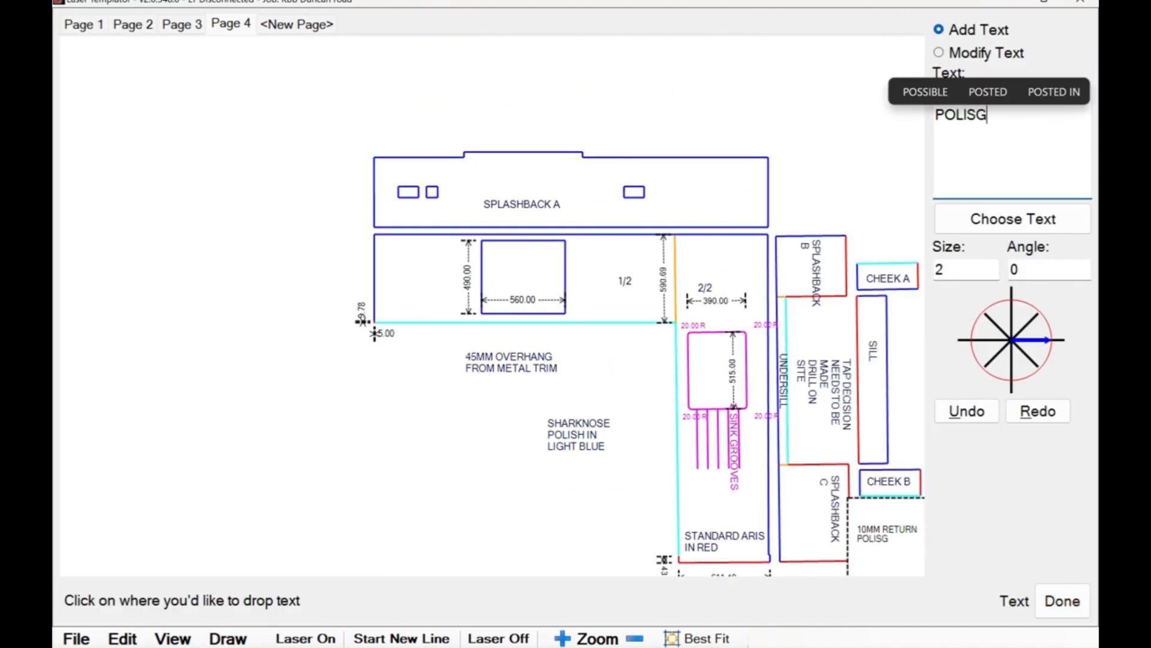
pyautogui.write('H')
# Add the three-line note "SHARKNOSE ENDS 5MM FROM TOWER END" below the return polish note and finish adding text.
pyautogui.hotkey('ctrl', 'a')
pyautogui.write('SHARKNOSE')
pyautogui.press('Return')
pyautogui.write('ENDS ')
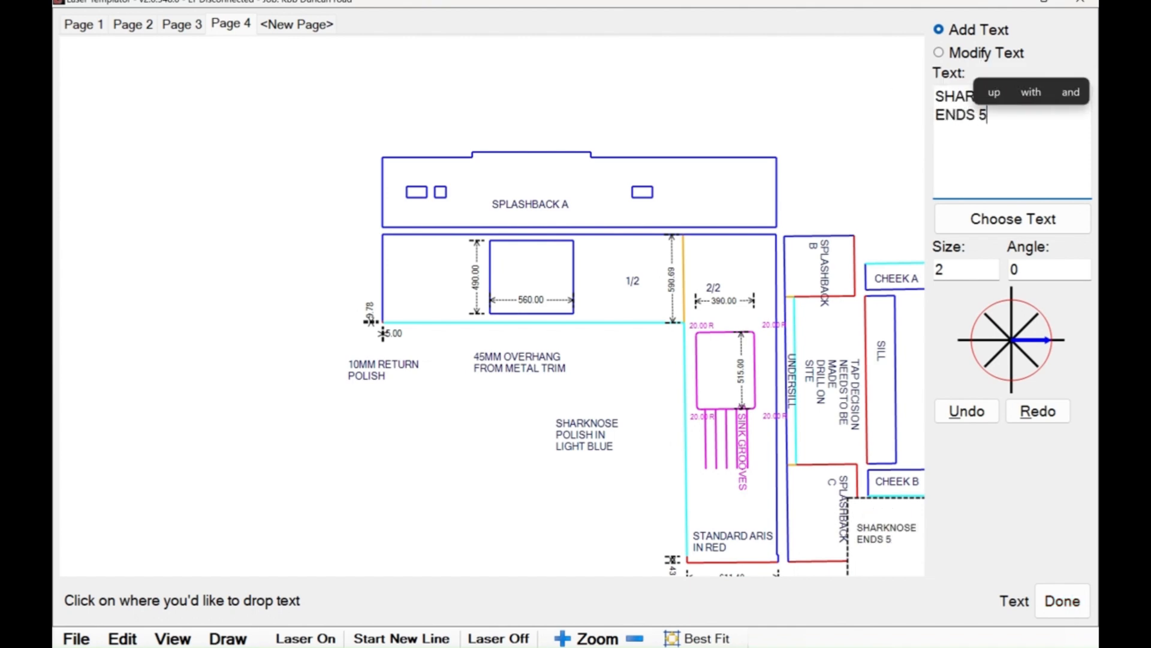
pyautogui.write('5MM')
pyautogui.press('Return')
pyautogui.write('FROM TOWER END')
pyautogui.click(363, 419)
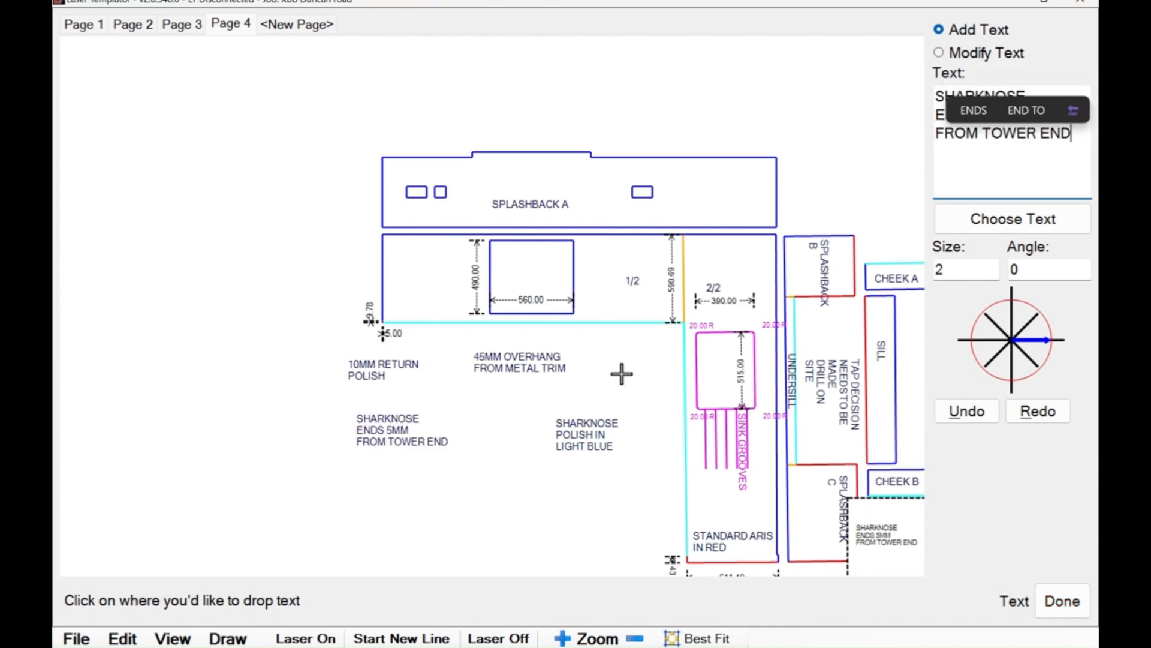
pyautogui.click(1062, 601)
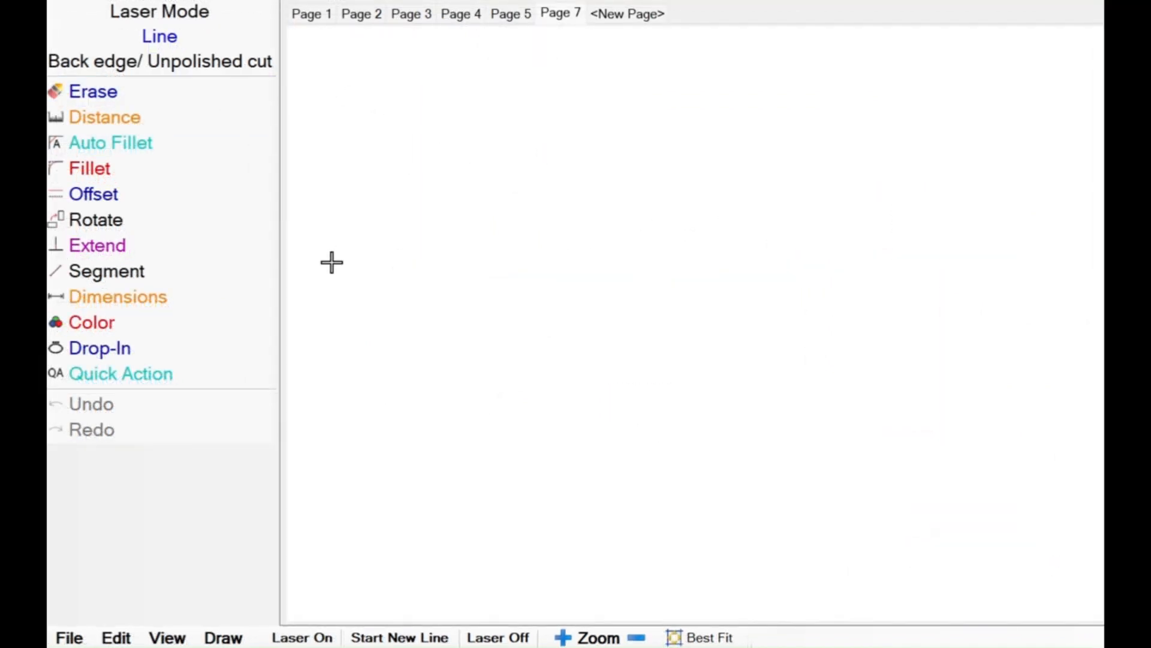
# Copy Splashback A with its cut-outs and label from Page 4 to Page 7 using Slab Layout.
pyautogui.click(402, 18)
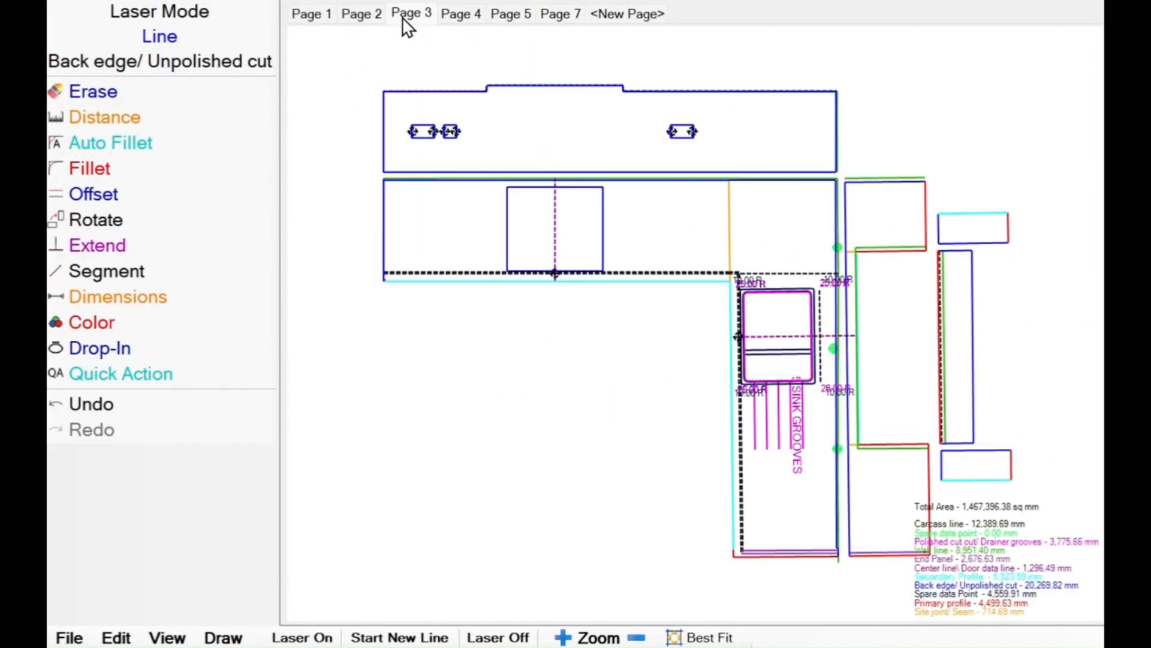
pyautogui.click(461, 15)
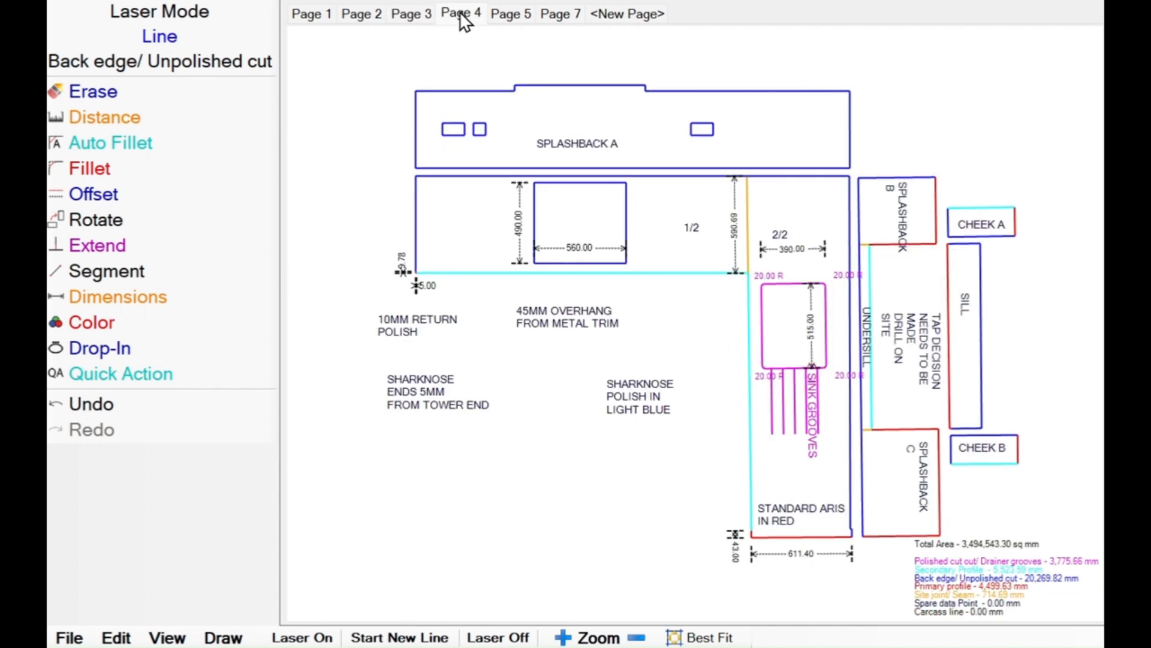
pyautogui.click(254, 627)
pyautogui.click(288, 322)
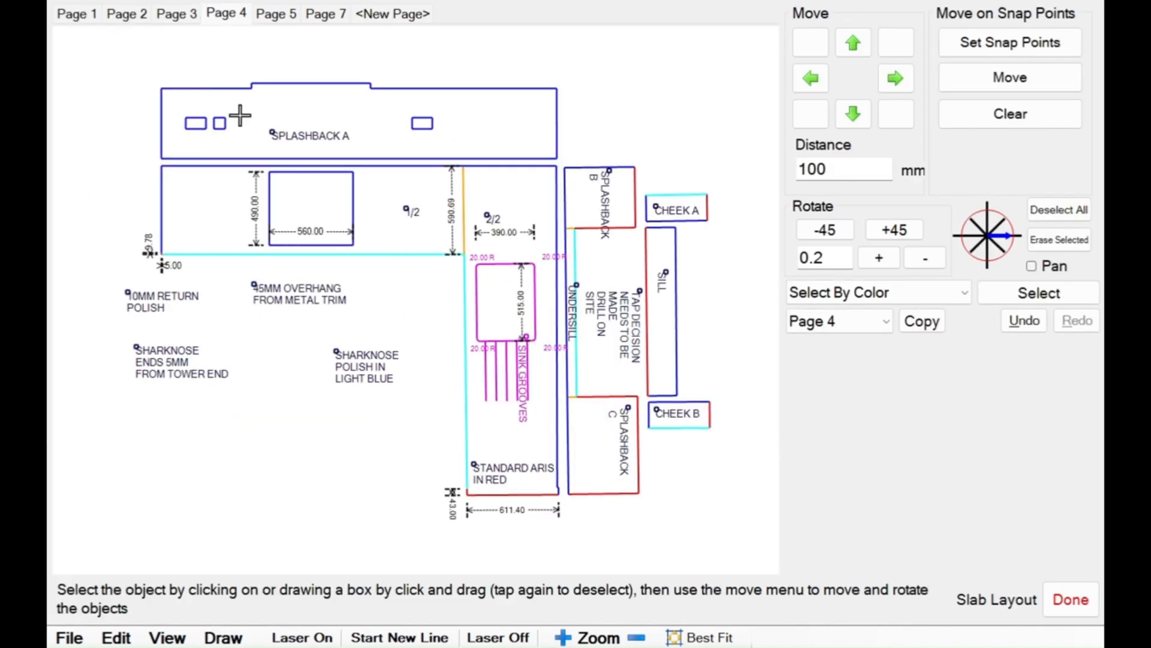
pyautogui.moveTo(153, 51); pyautogui.dragTo(568, 162)
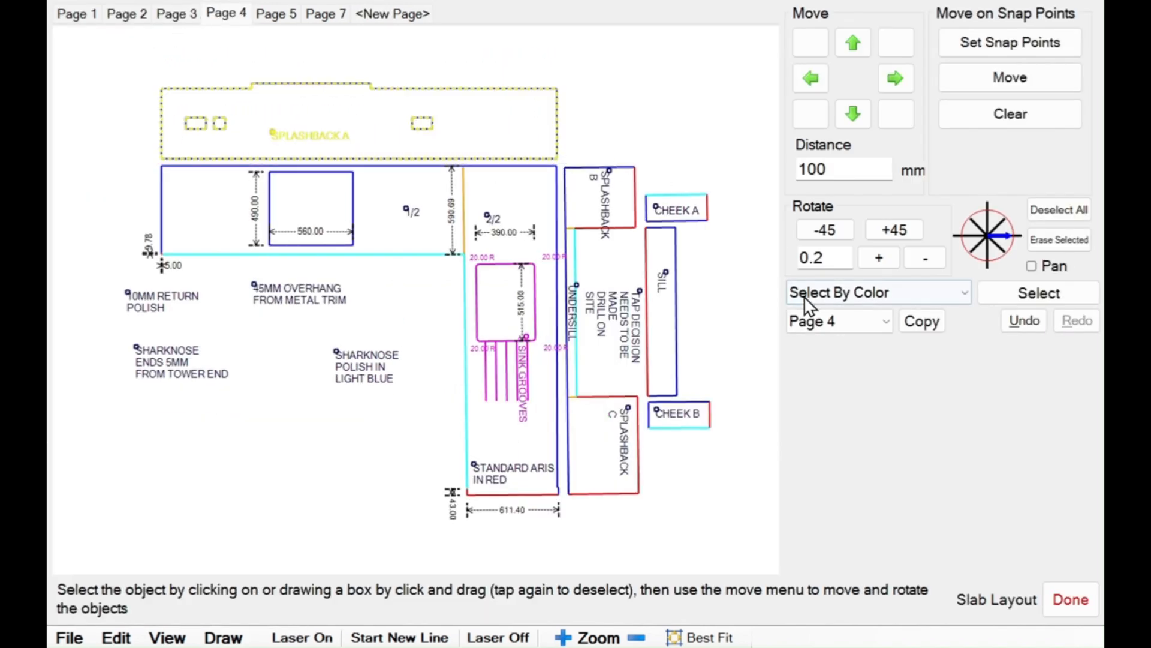
pyautogui.click(828, 318)
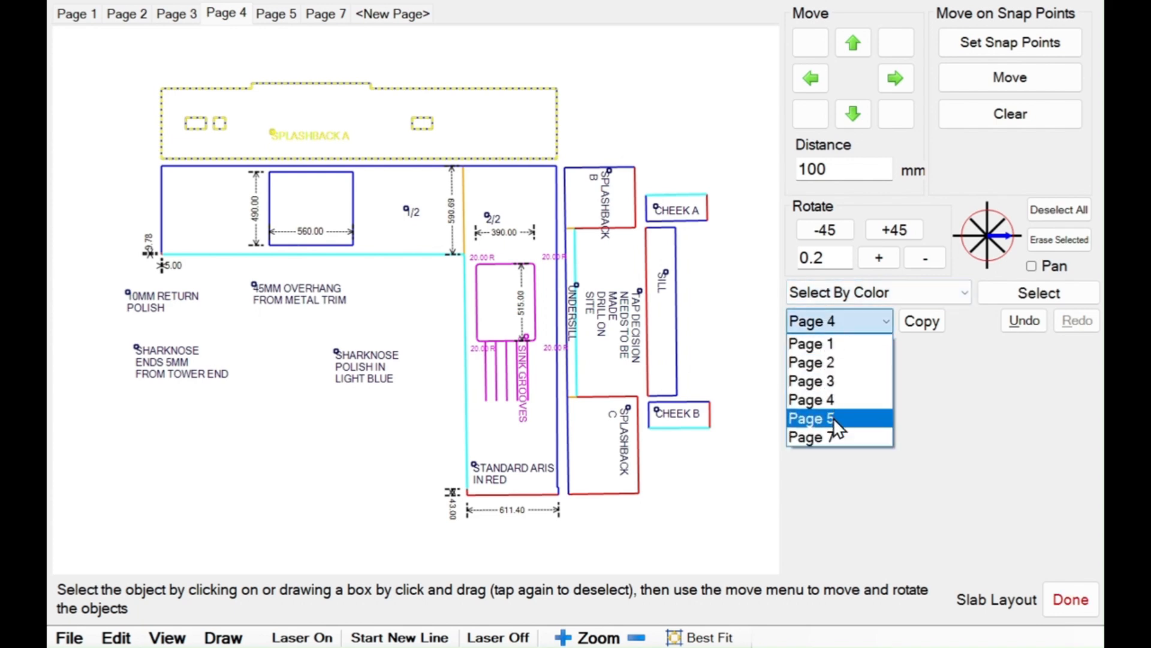
pyautogui.click(830, 433)
pyautogui.click(915, 323)
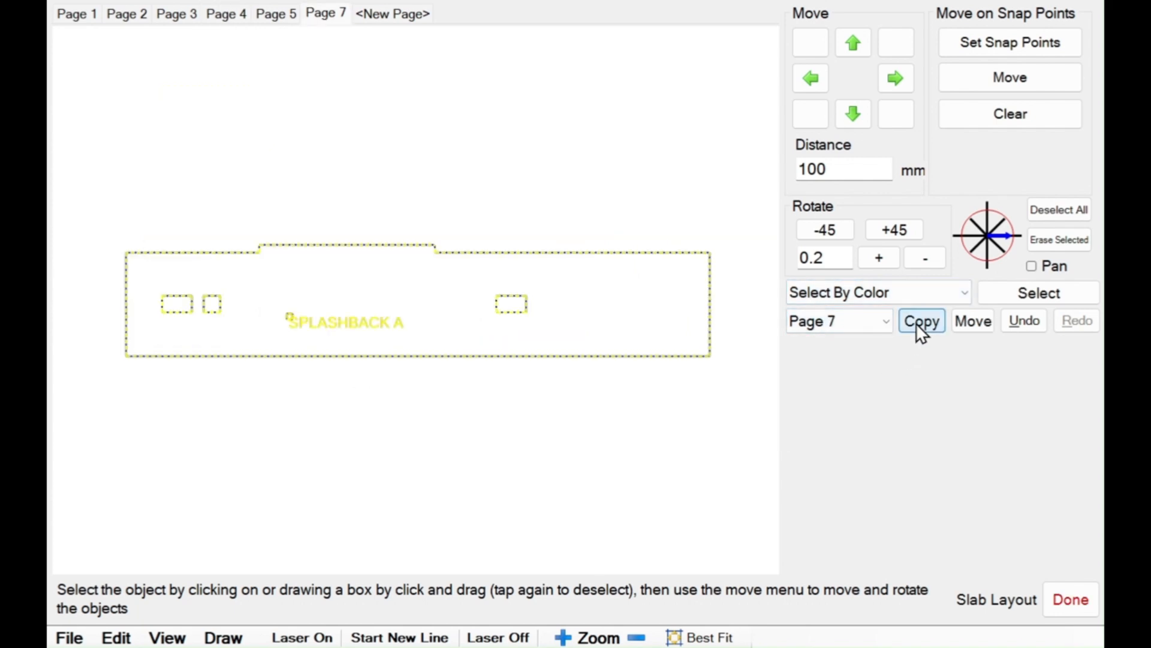
pyautogui.click(1071, 600)
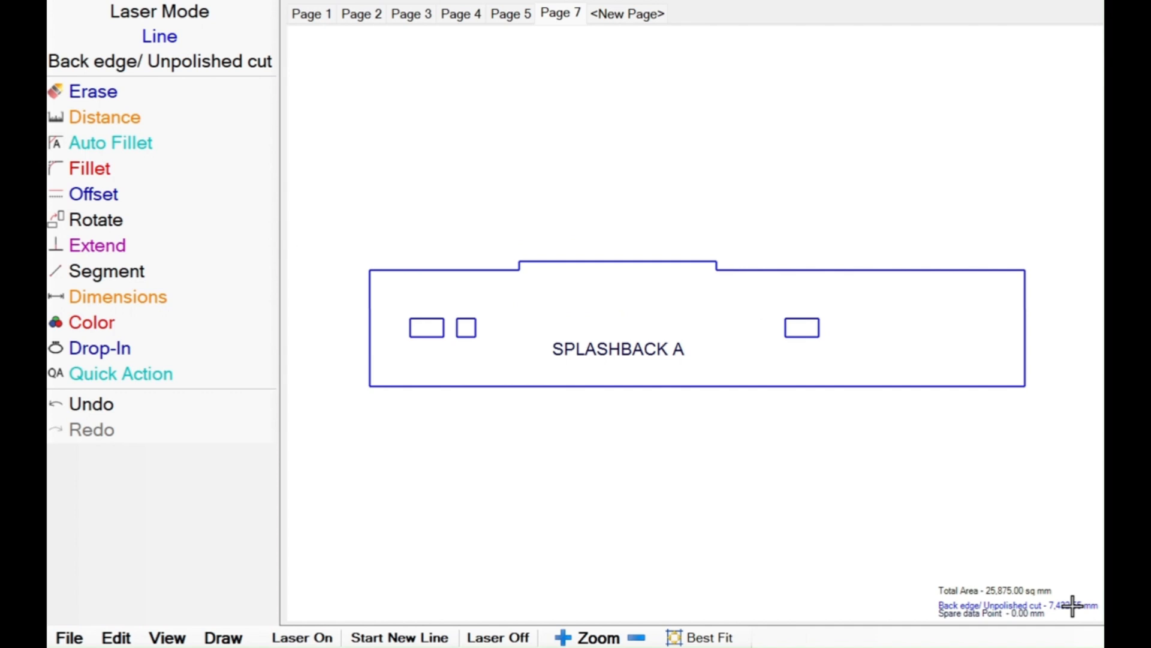
pyautogui.click(224, 637)
pyautogui.click(273, 420)
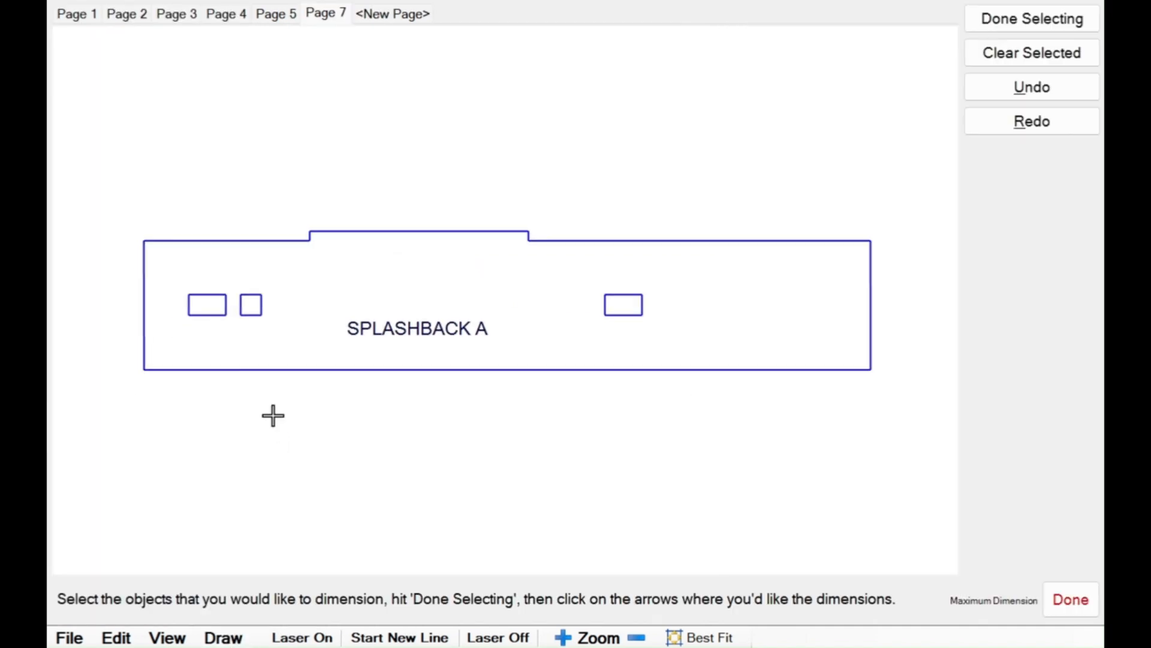
pyautogui.click(1065, 601)
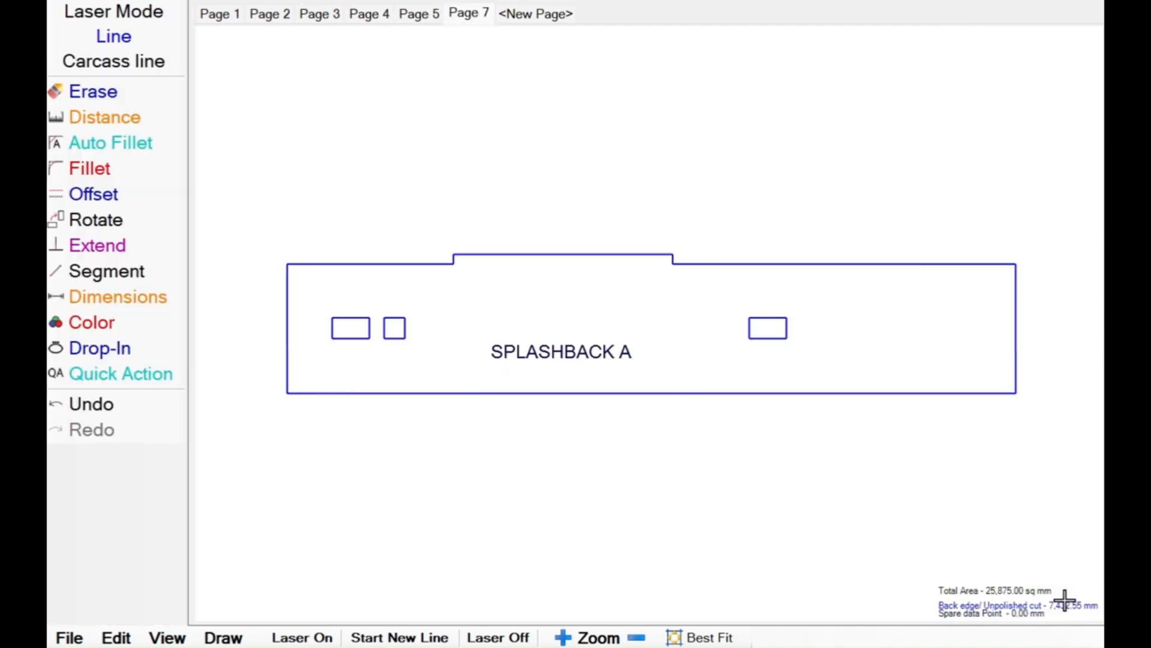
# Dimension the left edge height and the full bottom length of Splashback A on Page 7.
pyautogui.click(223, 637)
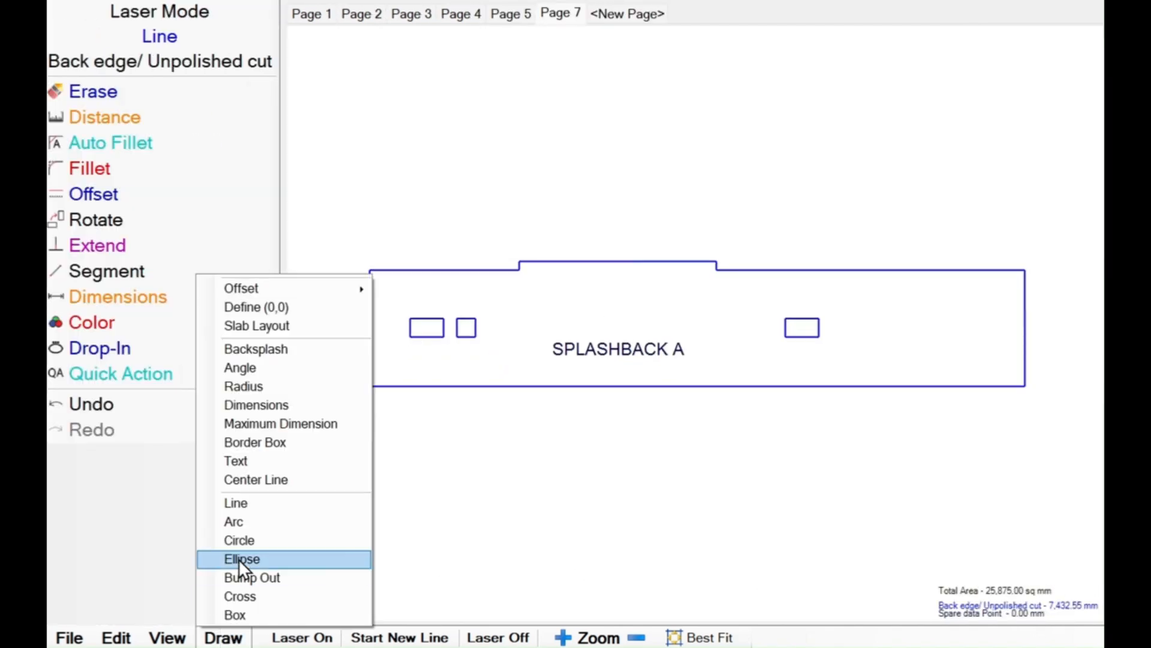
pyautogui.click(266, 404)
pyautogui.click(287, 369)
pyautogui.click(287, 240)
pyautogui.click(275, 266)
pyautogui.click(331, 372)
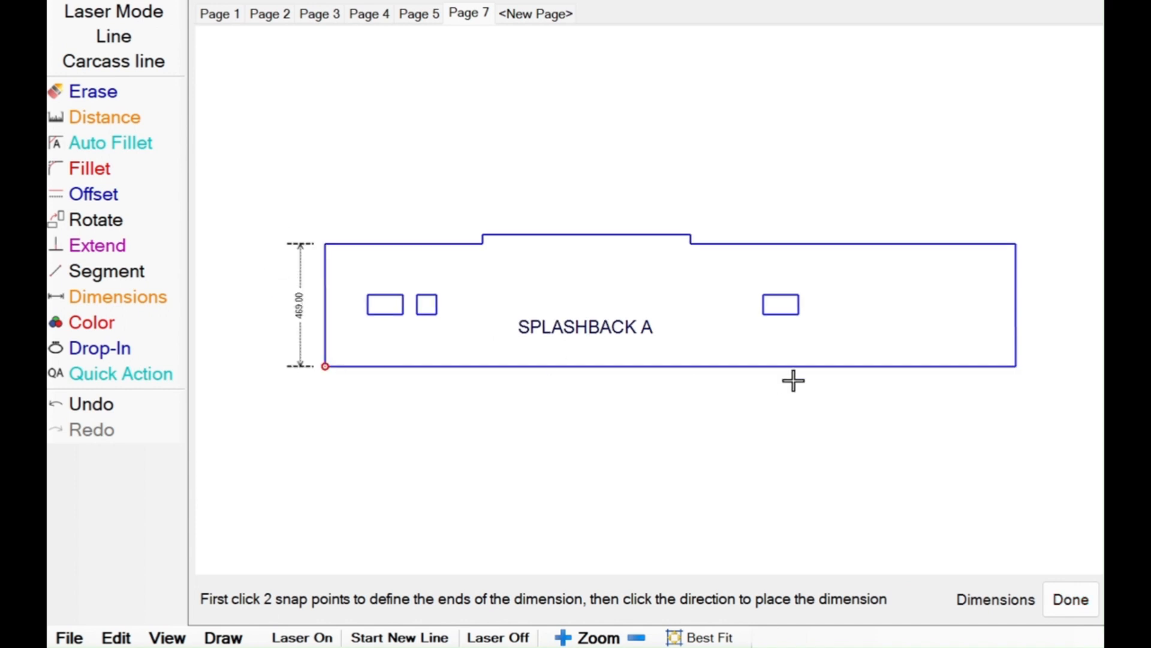
pyautogui.click(1019, 372)
pyautogui.click(916, 393)
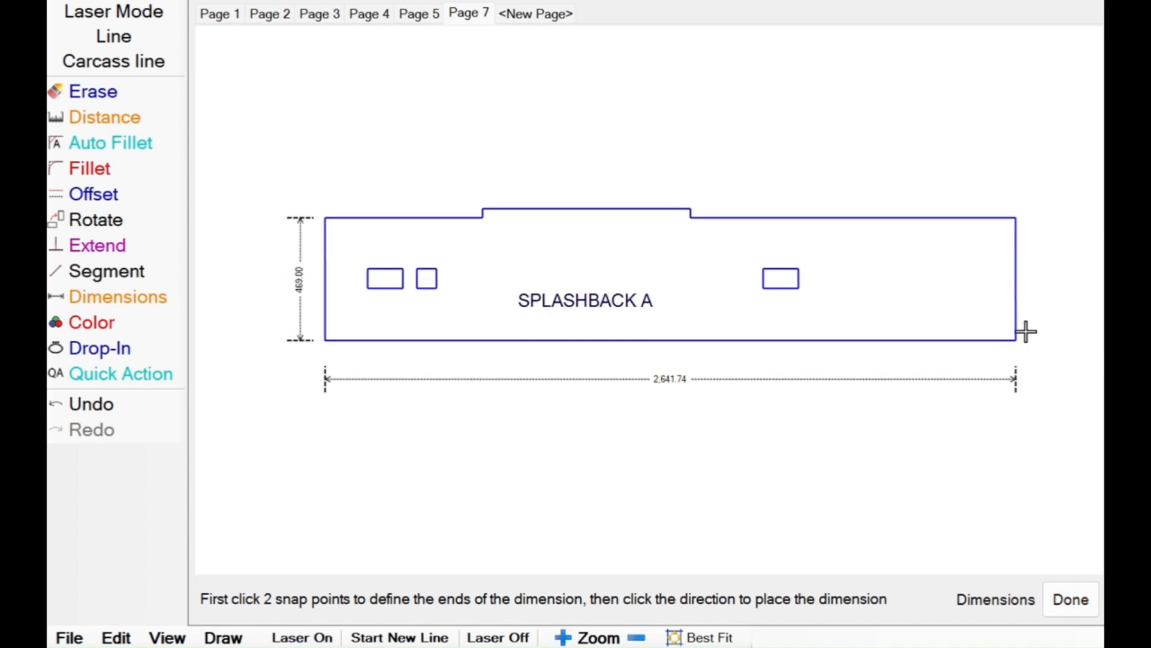
# Dimension Splashback A's right edge height and its top edge from the raised section to the right corner.
pyautogui.click(1016, 218)
pyautogui.click(1018, 250)
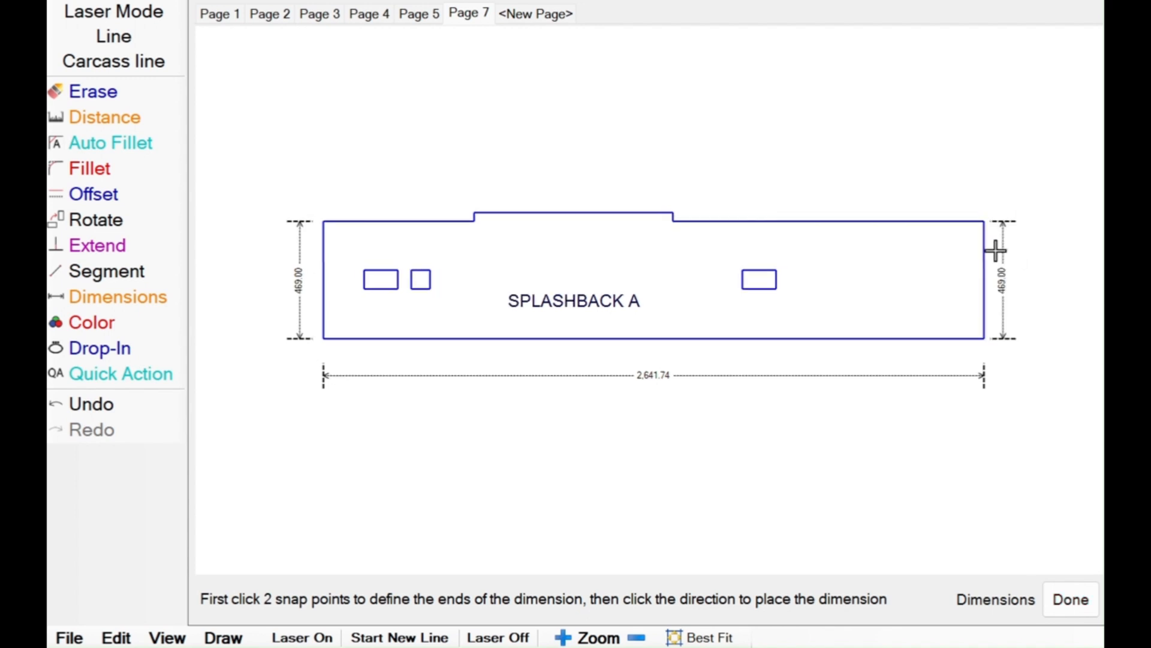
pyautogui.click(673, 221)
pyautogui.click(984, 221)
pyautogui.click(926, 211)
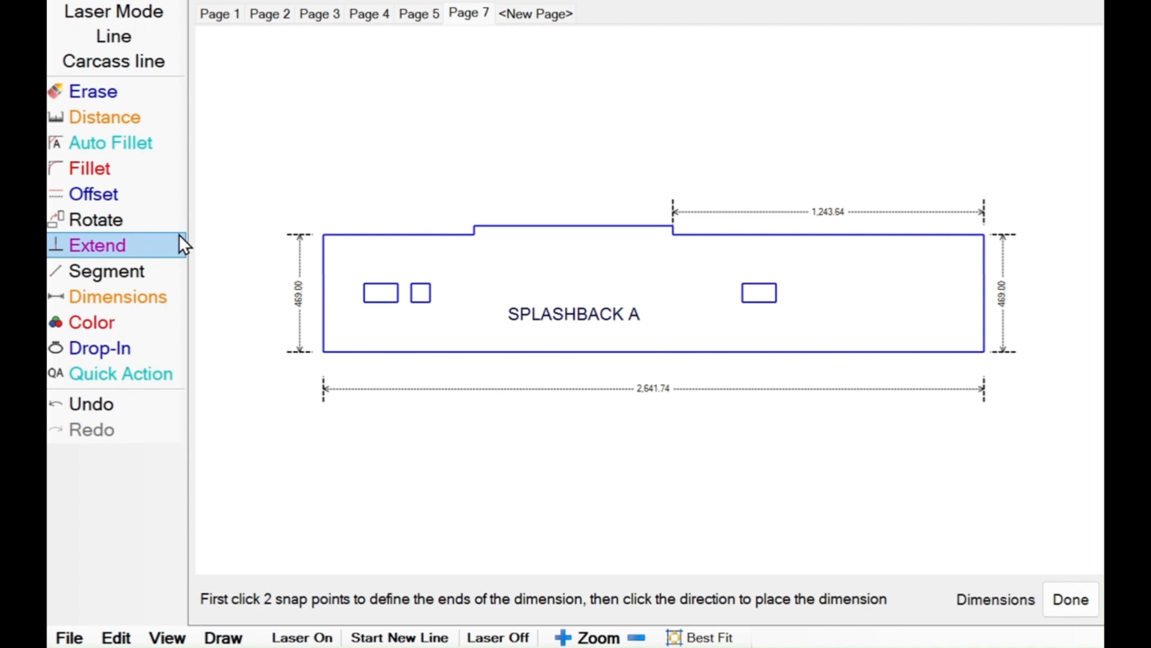
# Copy Splashbacks B and C, the undersill, sill, both cheeks and the tap note from Page 4 to Page 7.
pyautogui.click(223, 637)
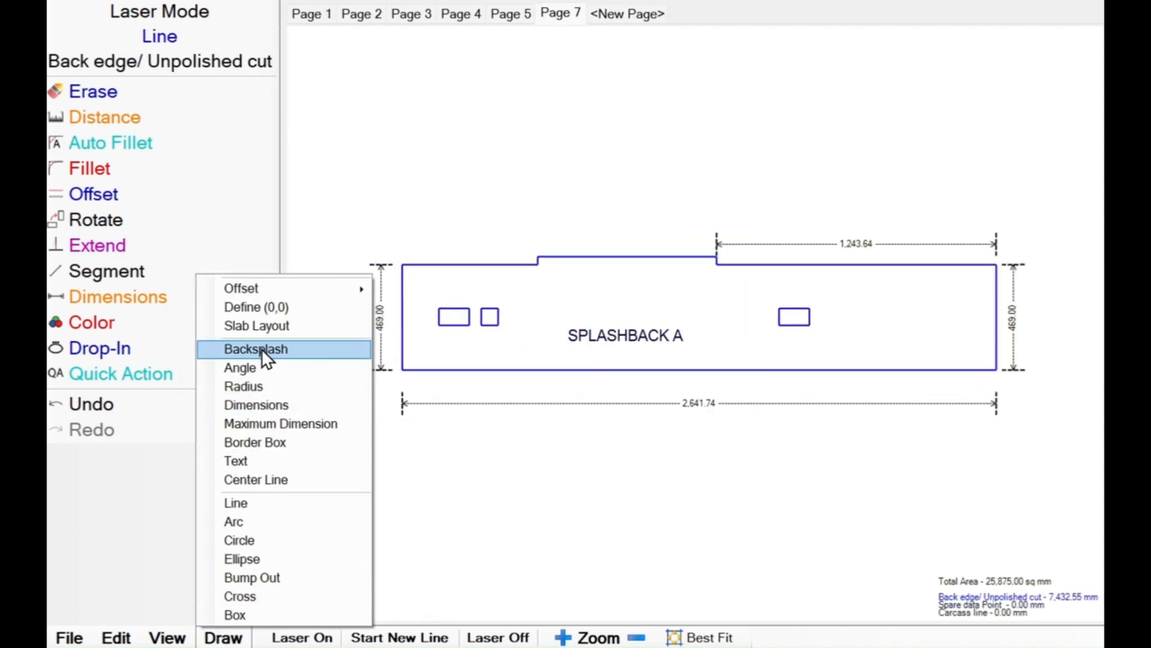
pyautogui.click(262, 326)
pyautogui.click(239, 14)
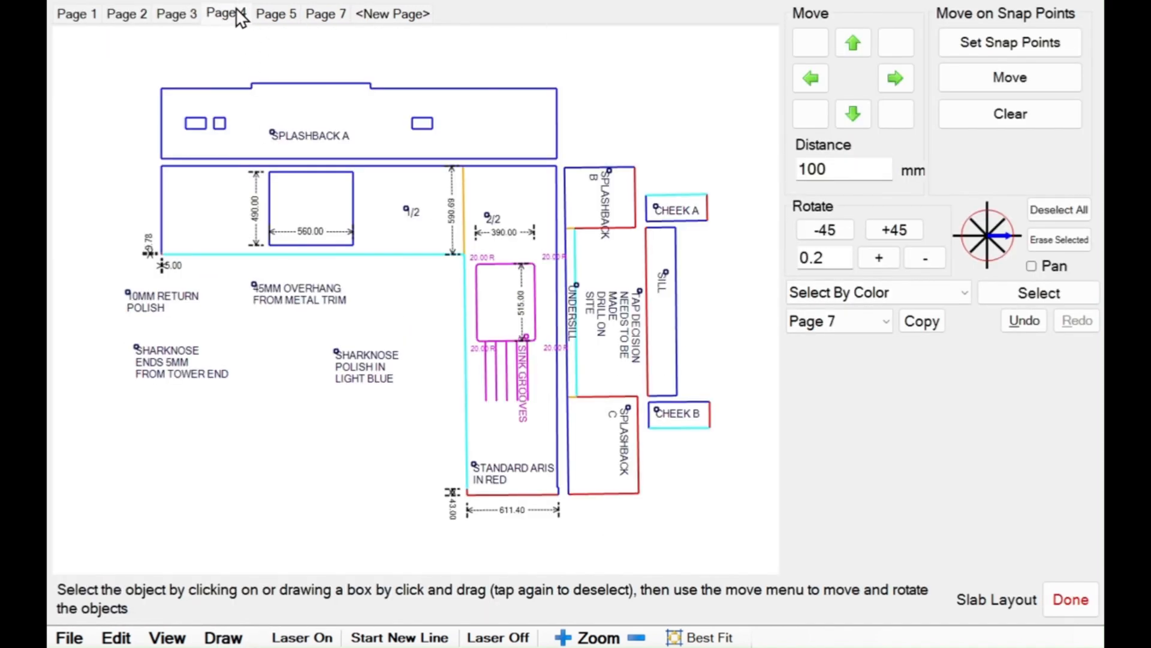
pyautogui.moveTo(562, 159); pyautogui.dragTo(746, 534)
pyautogui.click(809, 324)
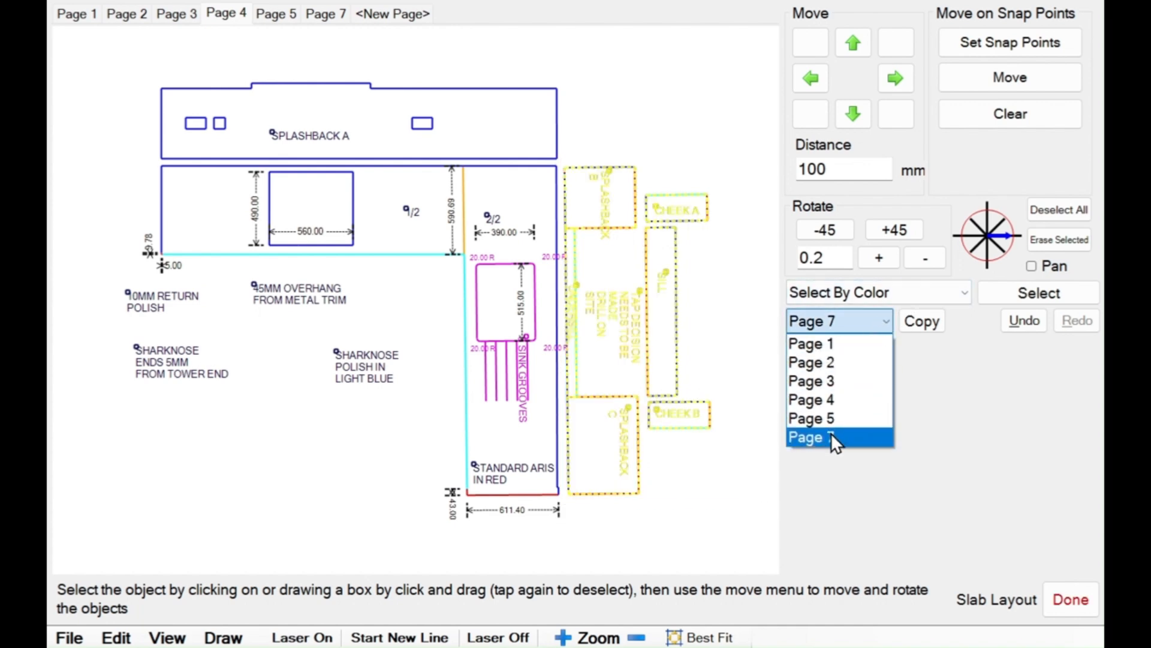
pyautogui.click(830, 434)
pyautogui.click(912, 326)
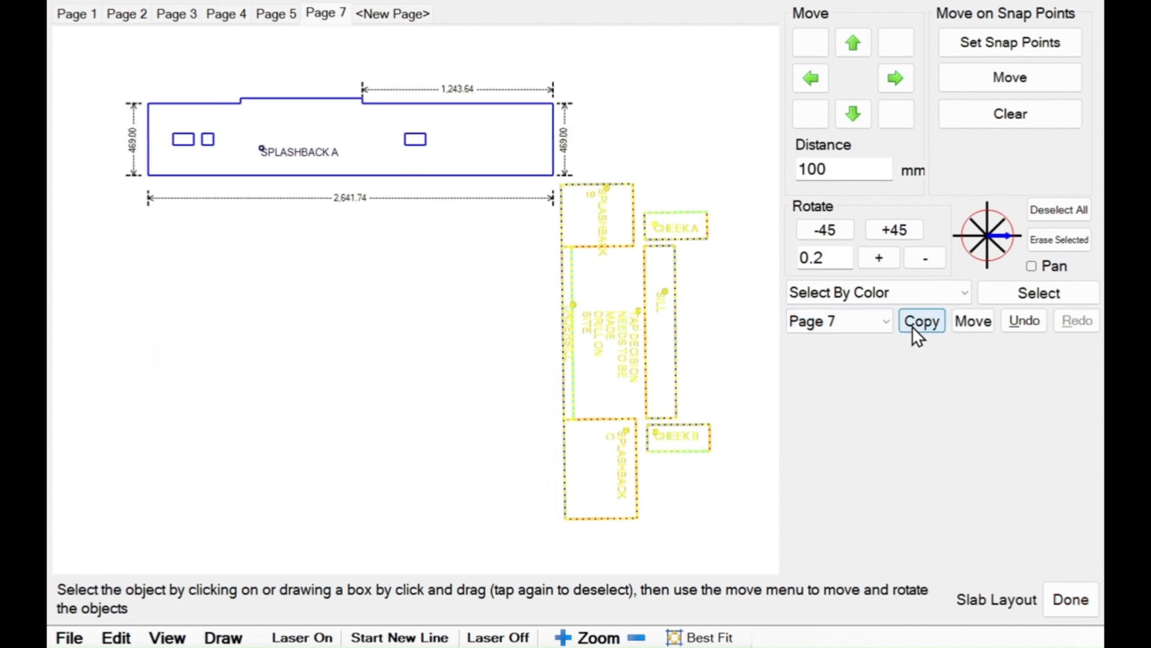
# Rotate the copied pieces 90° counterclockwise, move them in 100 mm increments beneath Splashback A, and finish the slab layout.
pyautogui.click(895, 230)
pyautogui.click(814, 79)
pyautogui.click(814, 79)
pyautogui.click(815, 81)
pyautogui.click(815, 80)
pyautogui.click(816, 81)
pyautogui.click(815, 81)
pyautogui.click(815, 80)
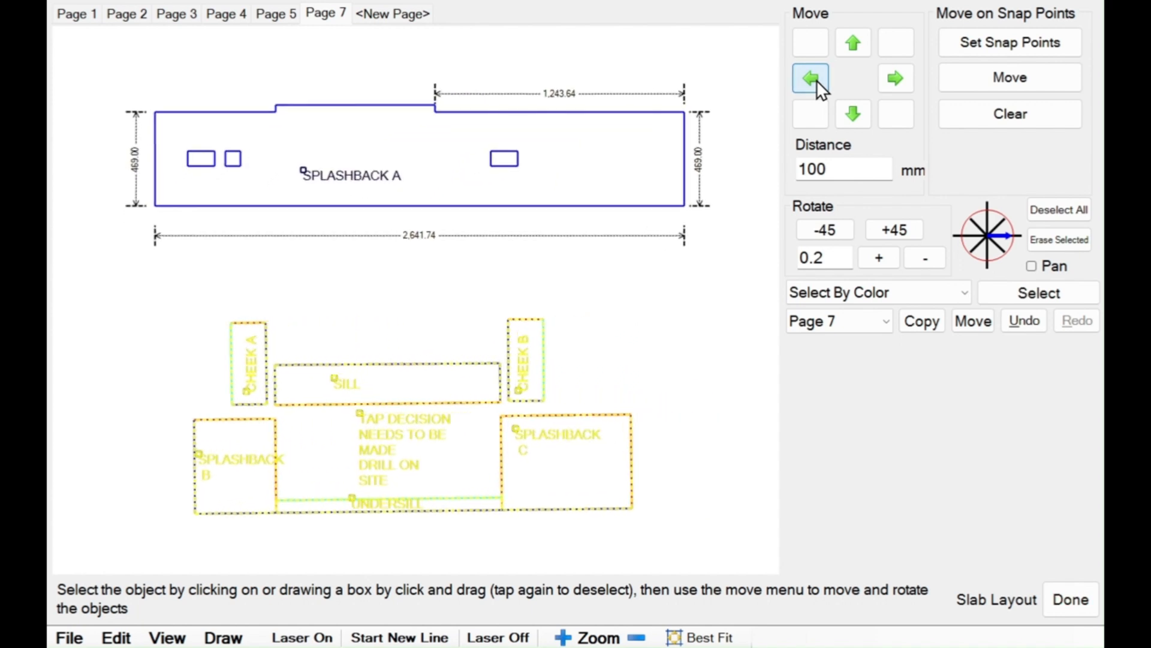
pyautogui.click(859, 38)
pyautogui.click(897, 116)
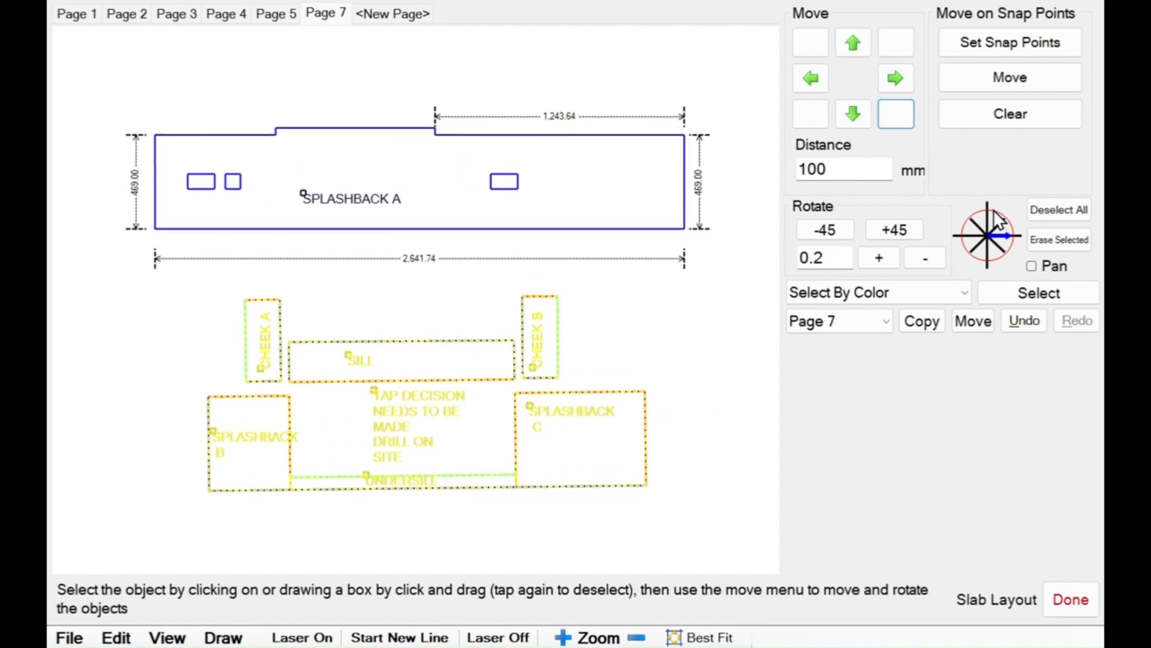
pyautogui.click(1042, 208)
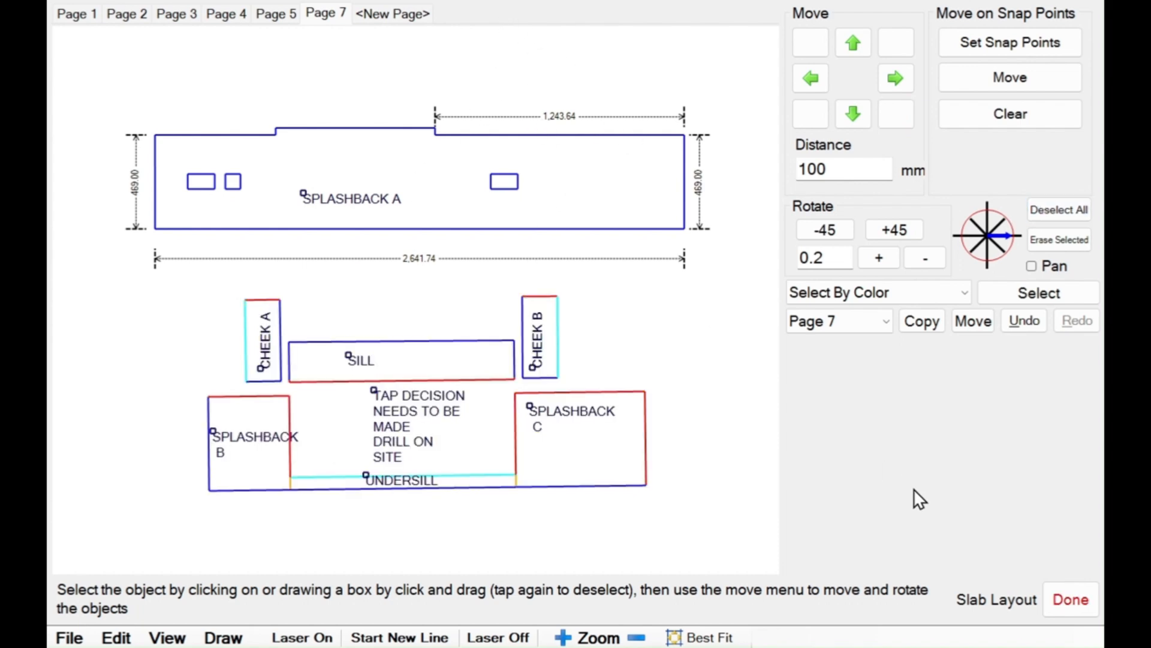
pyautogui.click(1056, 594)
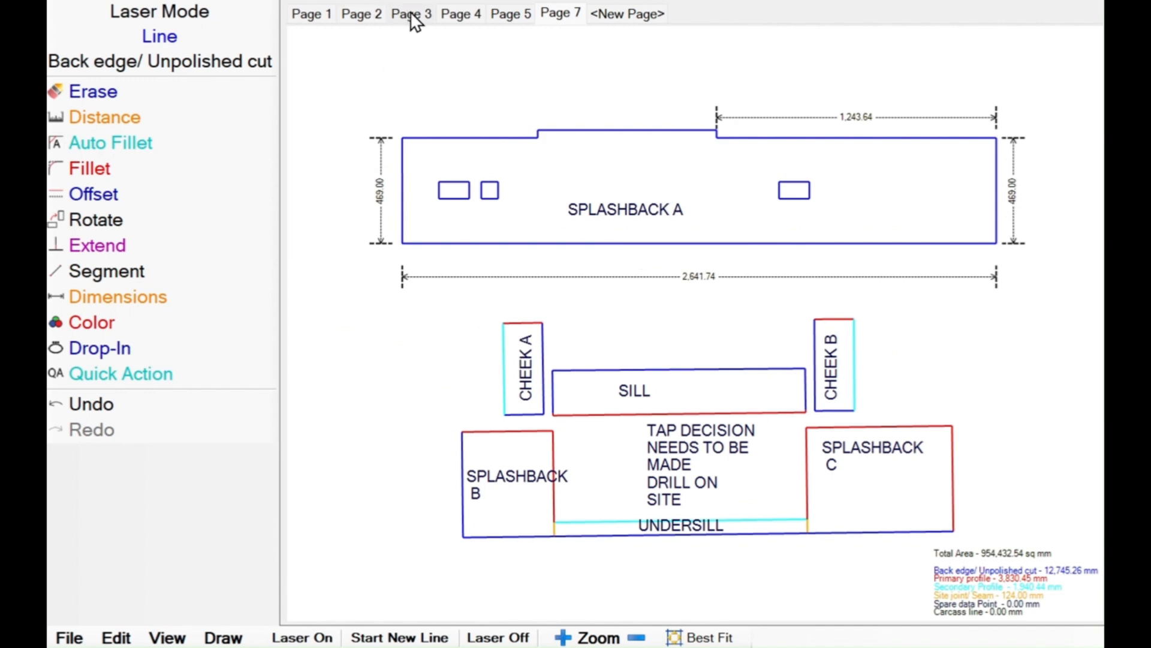
# Review the annotated template on Page 4 and compare the fully dimensioned splashback layout on Page 5 with Page 7.
pyautogui.click(451, 14)
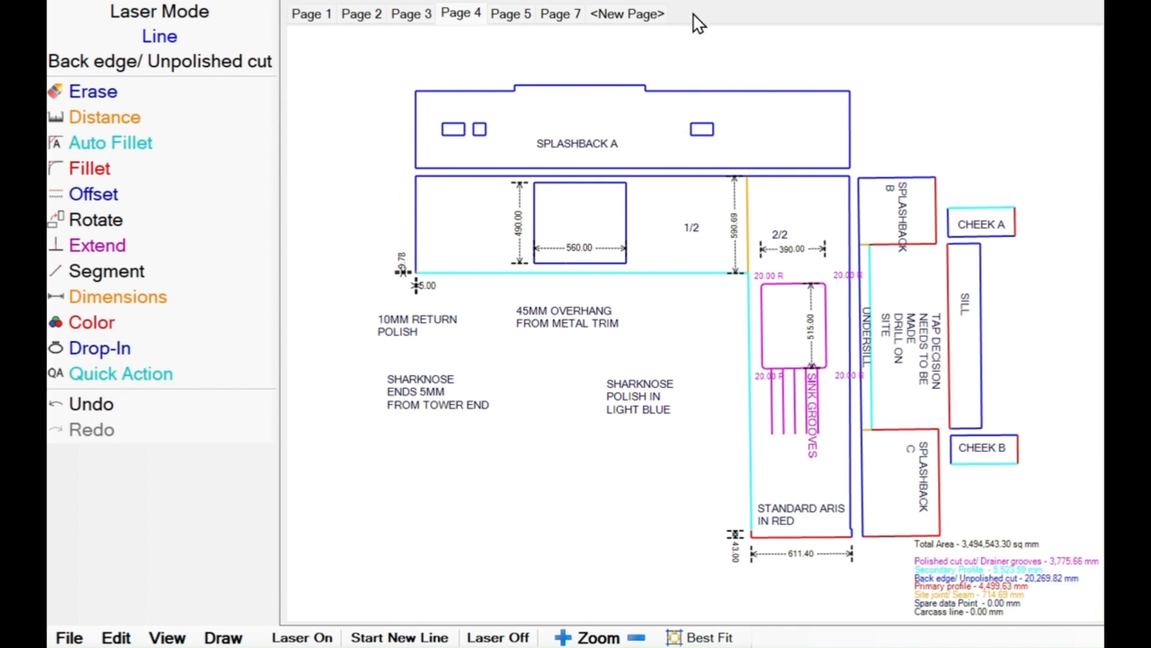
pyautogui.press('Right')
pyautogui.press('Right')
pyautogui.press('Left')
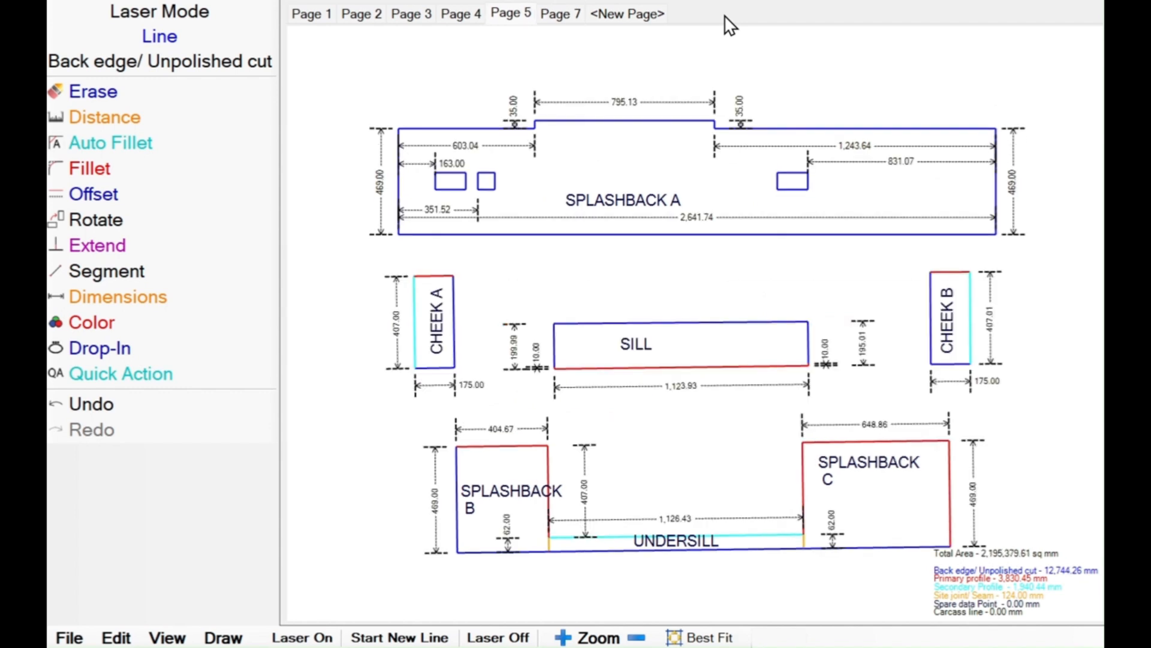
pyautogui.press('Right')
pyautogui.press('Left')
pyautogui.press('Right')
pyautogui.press('Left')
pyautogui.press('Right')
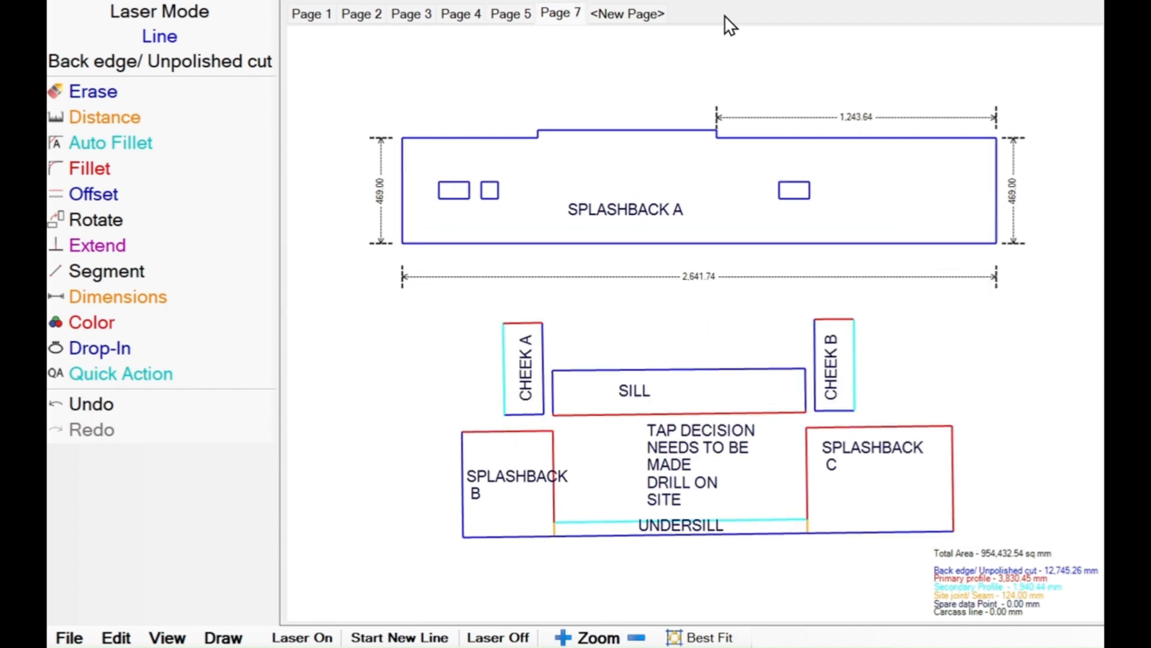
# Erase Splashback A's dimensions and all the copied pieces below it on Page 7, keeping the splashback outline, cut-outs and label.
pyautogui.click(93, 91)
pyautogui.click(468, 252)
pyautogui.click(380, 162)
pyautogui.click(837, 88)
pyautogui.click(1018, 124)
pyautogui.moveTo(347, 249)
pyautogui.mouseDown()
pyautogui.moveTo(712, 437)
pyautogui.moveTo(1028, 527)
pyautogui.mouseUp()
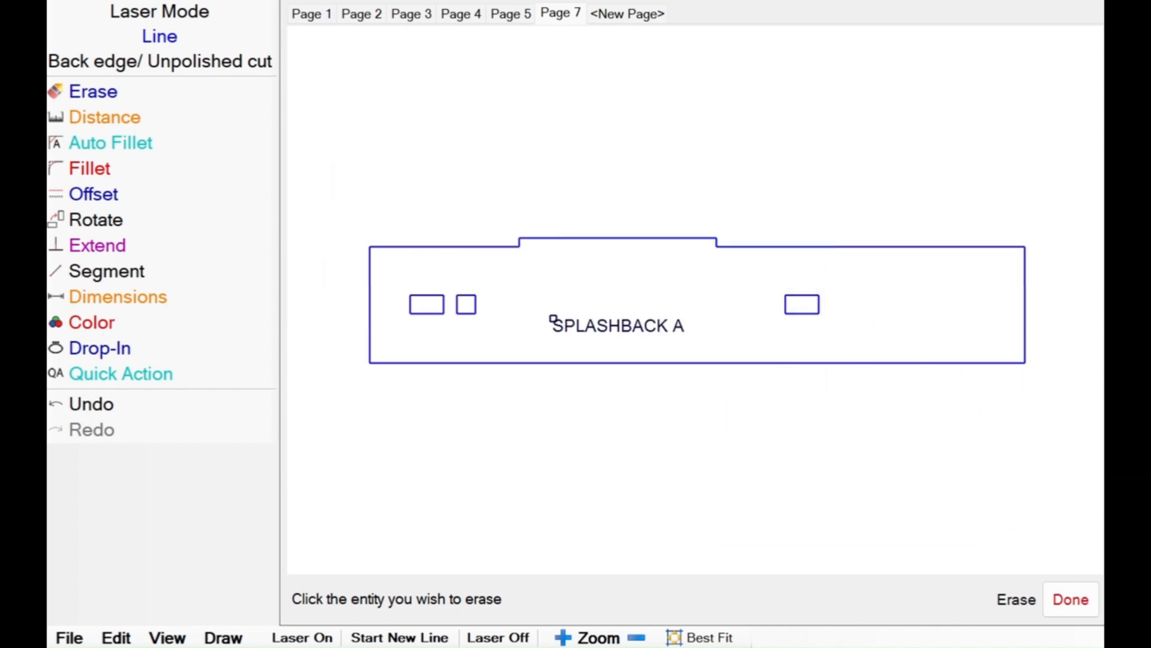
# Turn on the display of contiguous breaks for the Splashback A drawing.
pyautogui.click(168, 637)
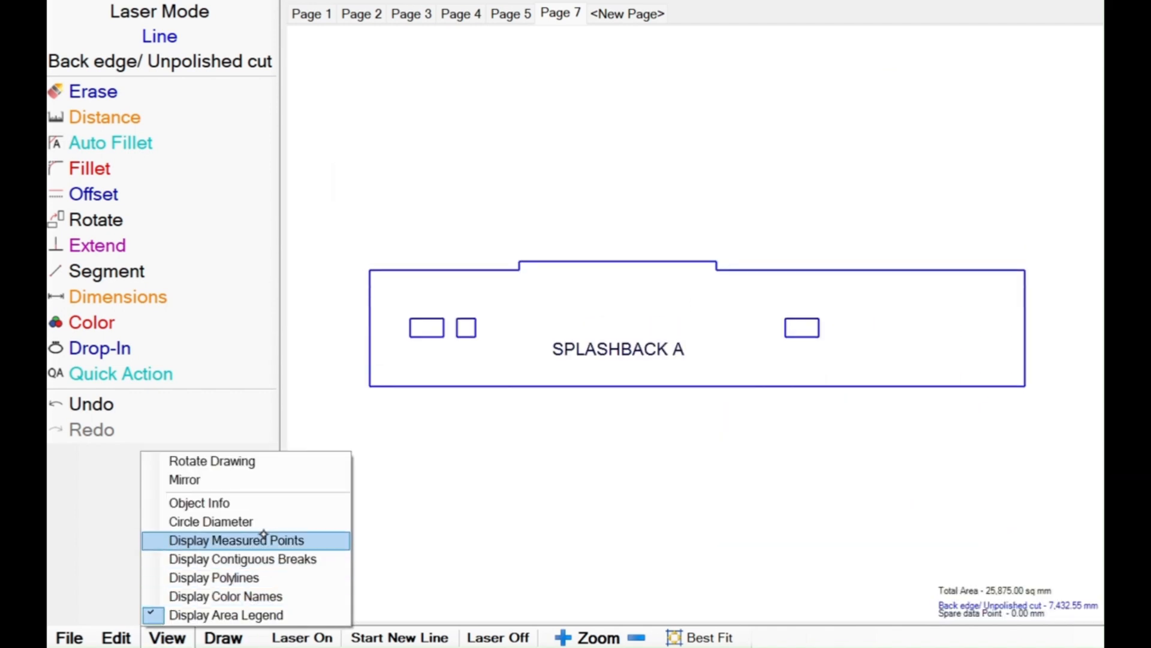
pyautogui.click(264, 560)
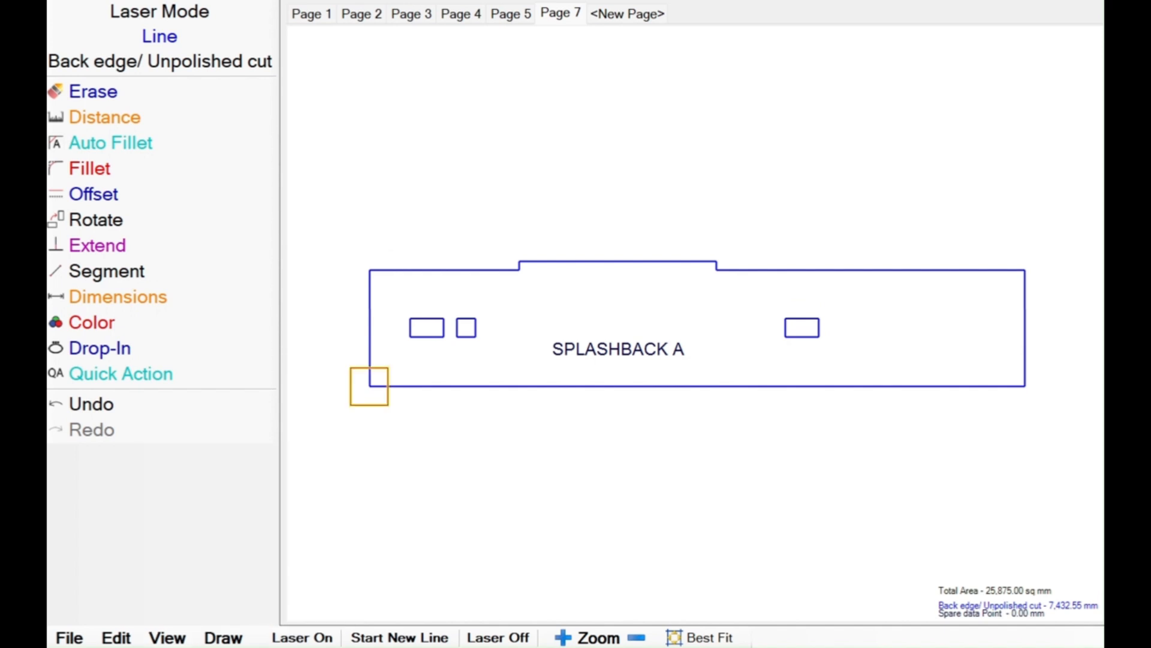
# Turn on polyline display for Splashback A on Page 7 and compare it with the layout on Page 5.
pyautogui.click(171, 637)
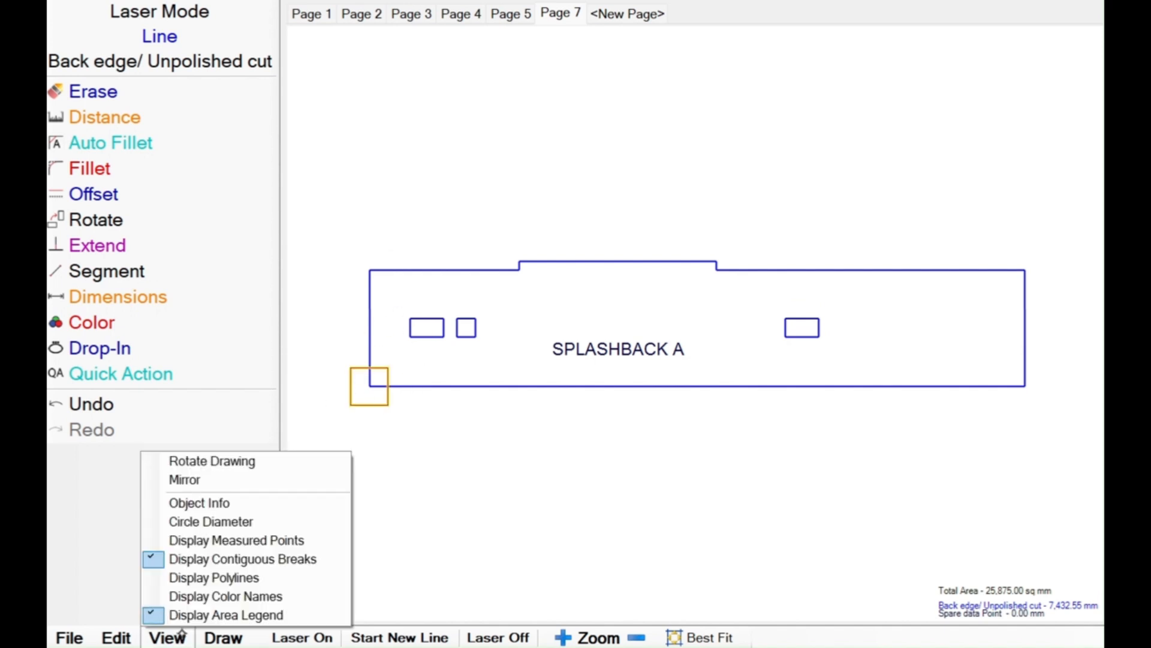
pyautogui.click(221, 576)
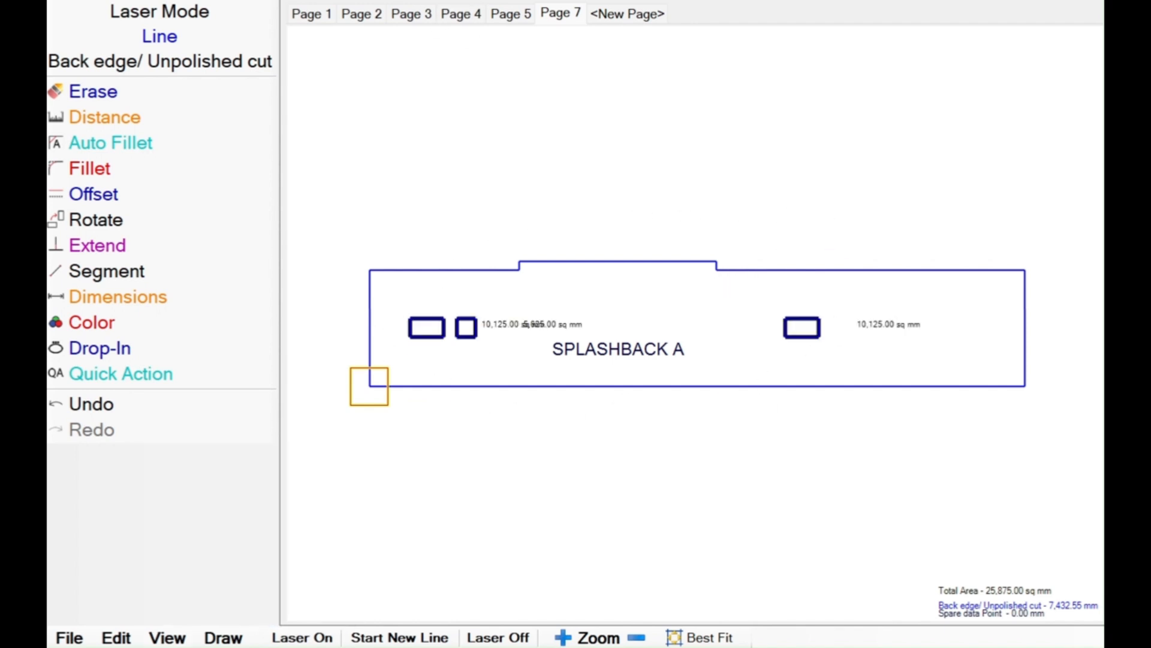
pyautogui.click(511, 13)
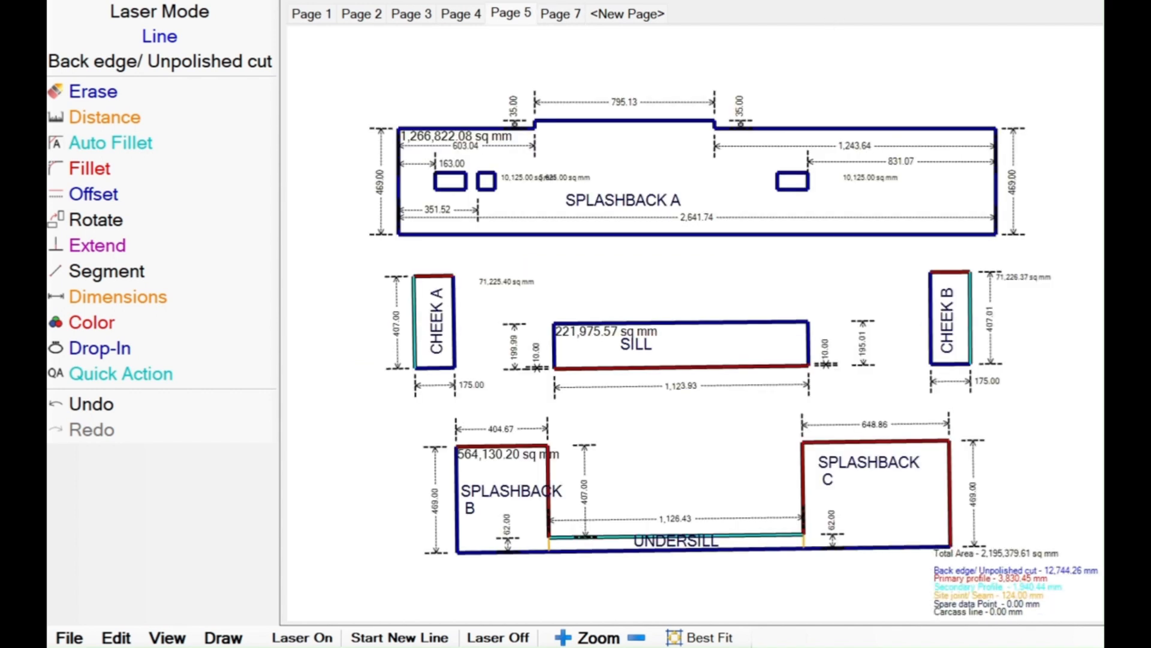
# Hide the polylines and contiguous breaks on Page 5, and show the polylines again to compare the closed shapes.
pyautogui.click(168, 637)
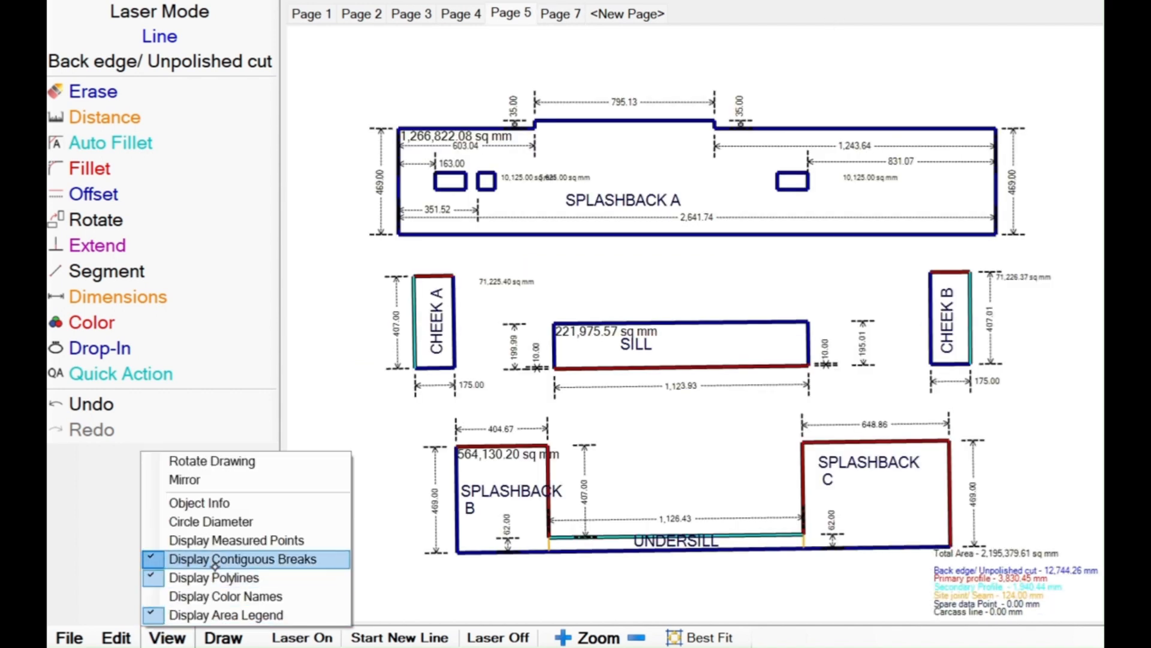
pyautogui.click(212, 576)
pyautogui.click(168, 637)
pyautogui.click(217, 561)
pyautogui.click(167, 637)
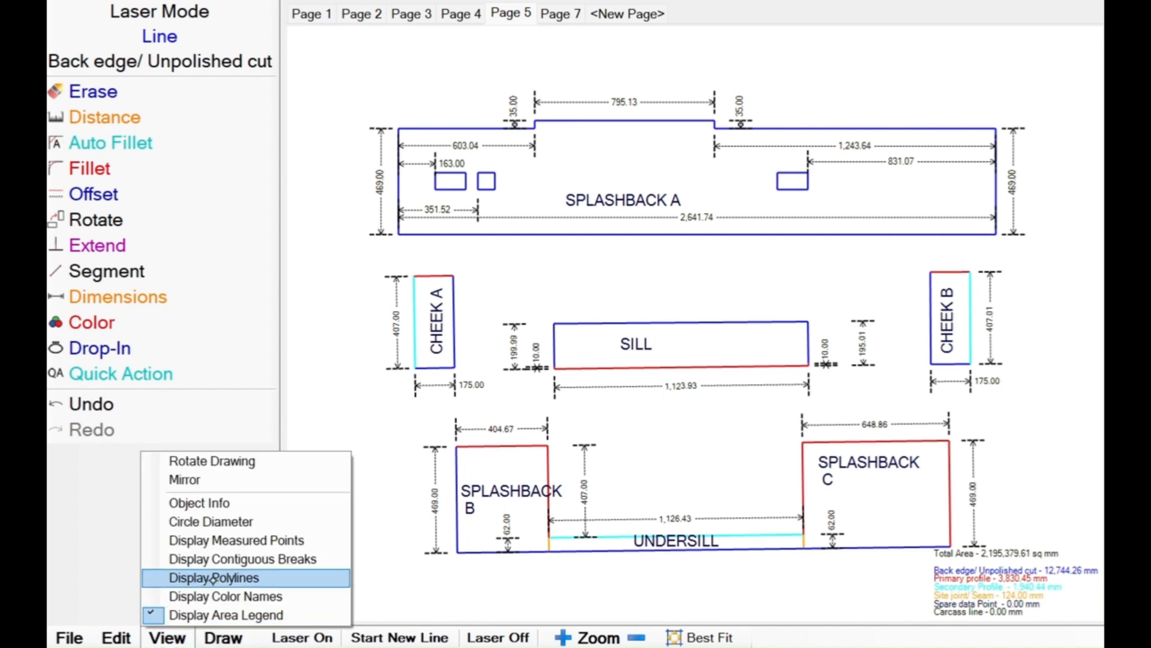
pyautogui.click(213, 576)
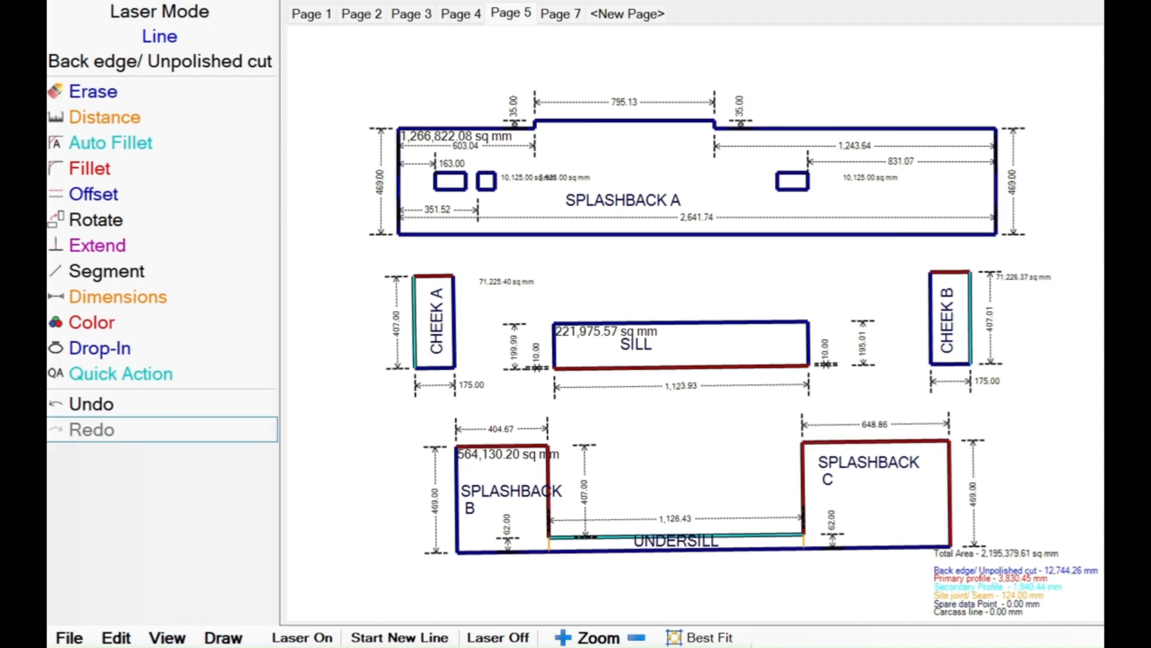
# Return to Page 7 and turn the display of contiguous breaks back on for the Splashback A outline.
pyautogui.click(561, 14)
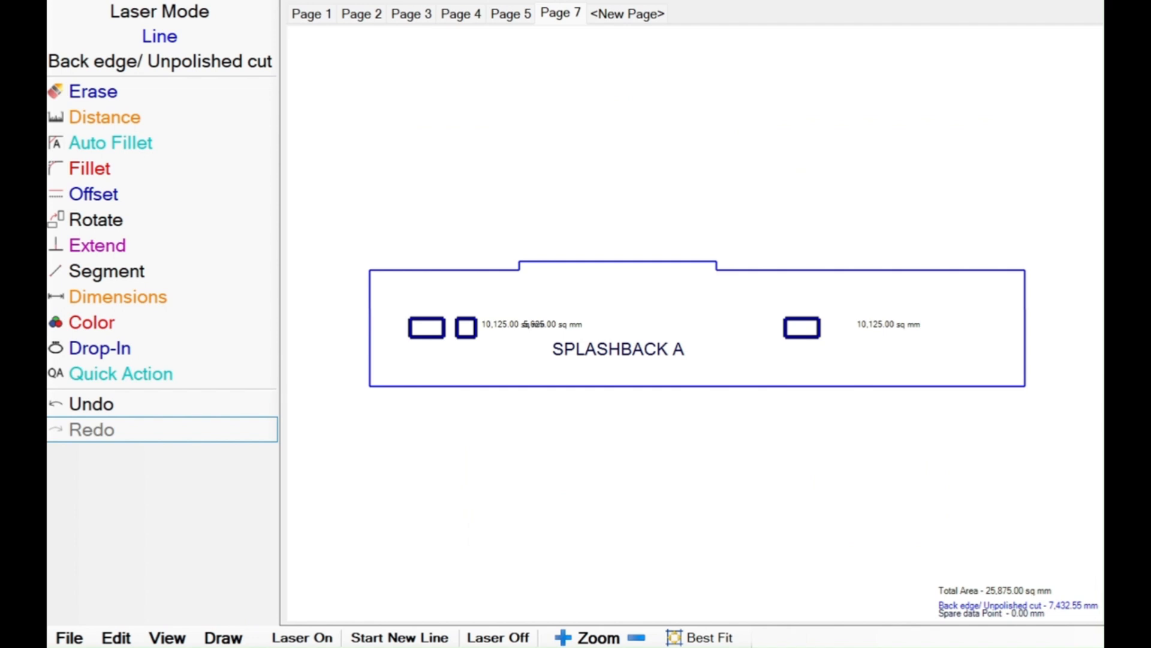
pyautogui.click(167, 636)
pyautogui.click(226, 557)
pyautogui.click(152, 168)
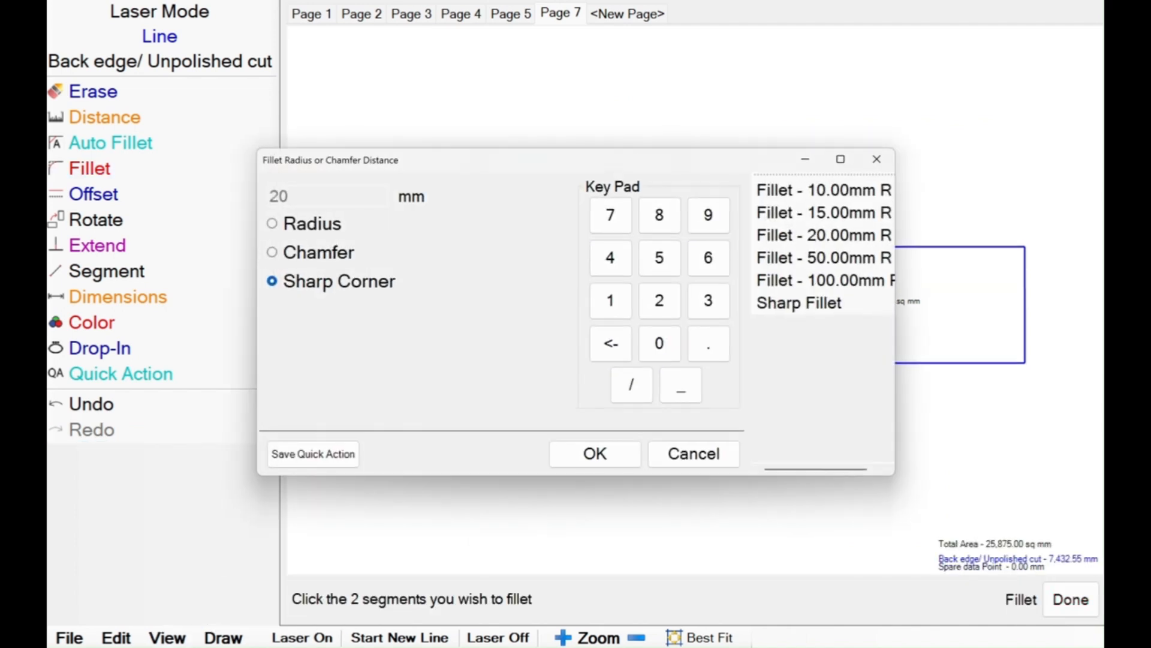
pyautogui.click(660, 453)
# Examine the lower-left corner of the Splashback A outline up close at its marked contiguous break.
pyautogui.moveTo(431, 397); pyautogui.dragTo(716, 413)
pyautogui.click(563, 637)
pyautogui.click(563, 637)
pyautogui.click(563, 637)
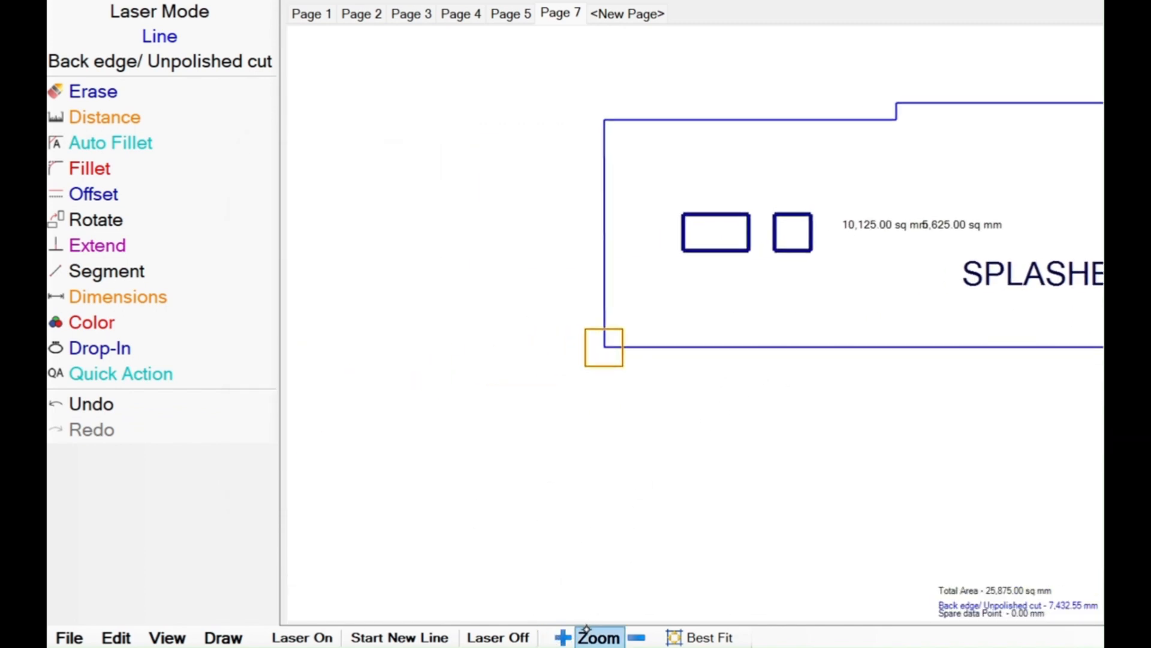
pyautogui.click(562, 637)
pyautogui.click(562, 637)
pyautogui.click(562, 637)
pyautogui.click(562, 637)
pyautogui.click(562, 636)
pyautogui.click(562, 636)
pyautogui.moveTo(522, 455); pyautogui.dragTo(722, 404)
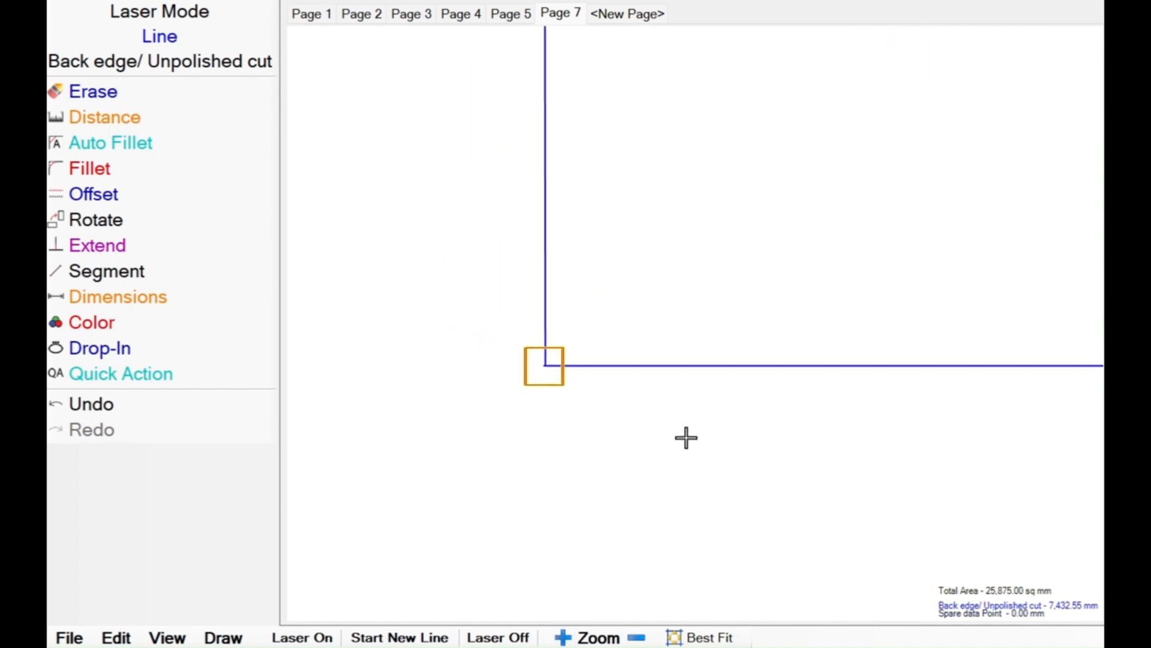
pyautogui.click(562, 637)
pyautogui.moveTo(540, 510)
pyautogui.mouseDown()
pyautogui.moveTo(610, 449)
pyautogui.moveTo(616, 470)
pyautogui.mouseUp()
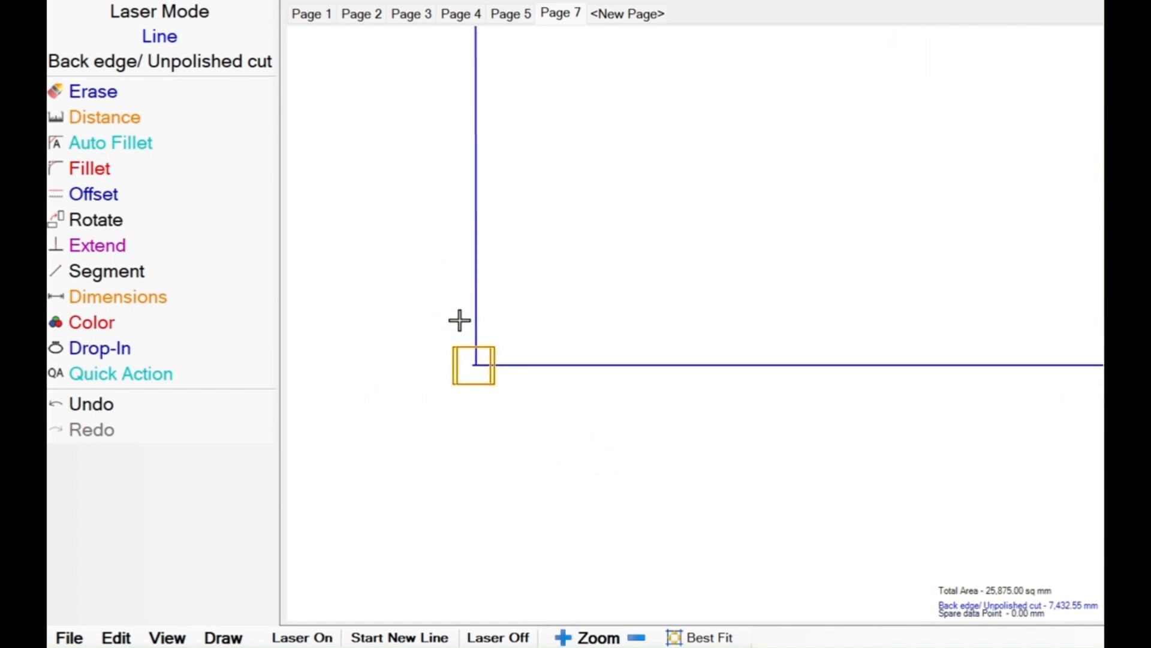
# Join the left and bottom edges of Splashback A with a Sharp Corner fillet and check the whole outline.
pyautogui.click(89, 169)
pyautogui.click(595, 452)
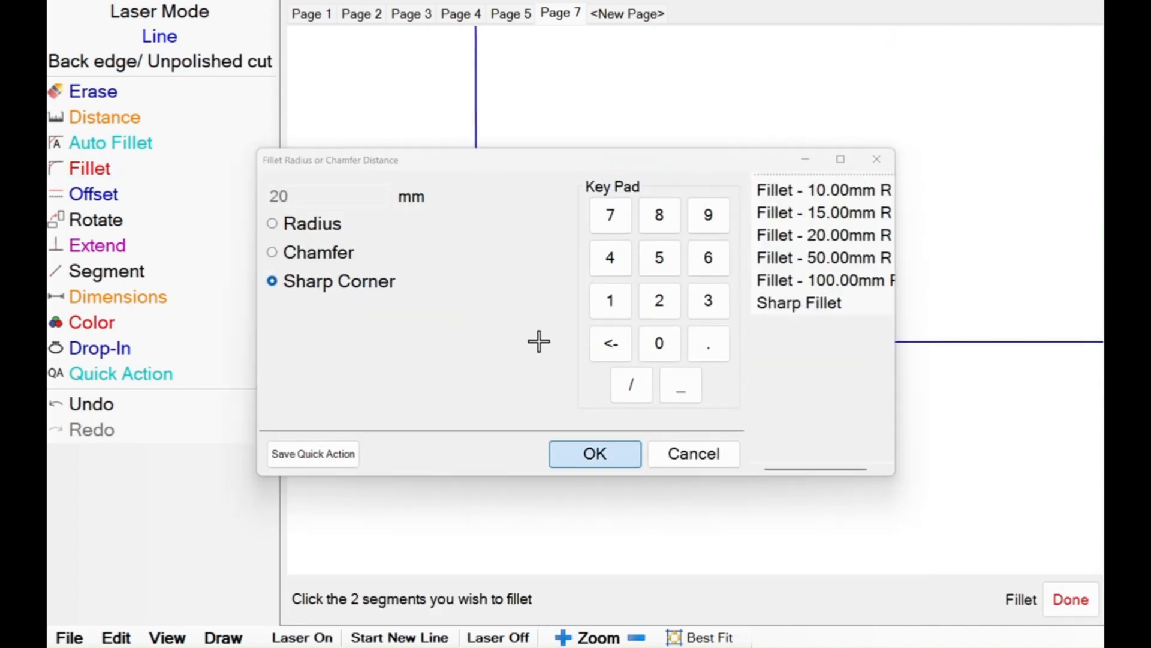
pyautogui.click(478, 249)
pyautogui.click(594, 340)
pyautogui.click(727, 634)
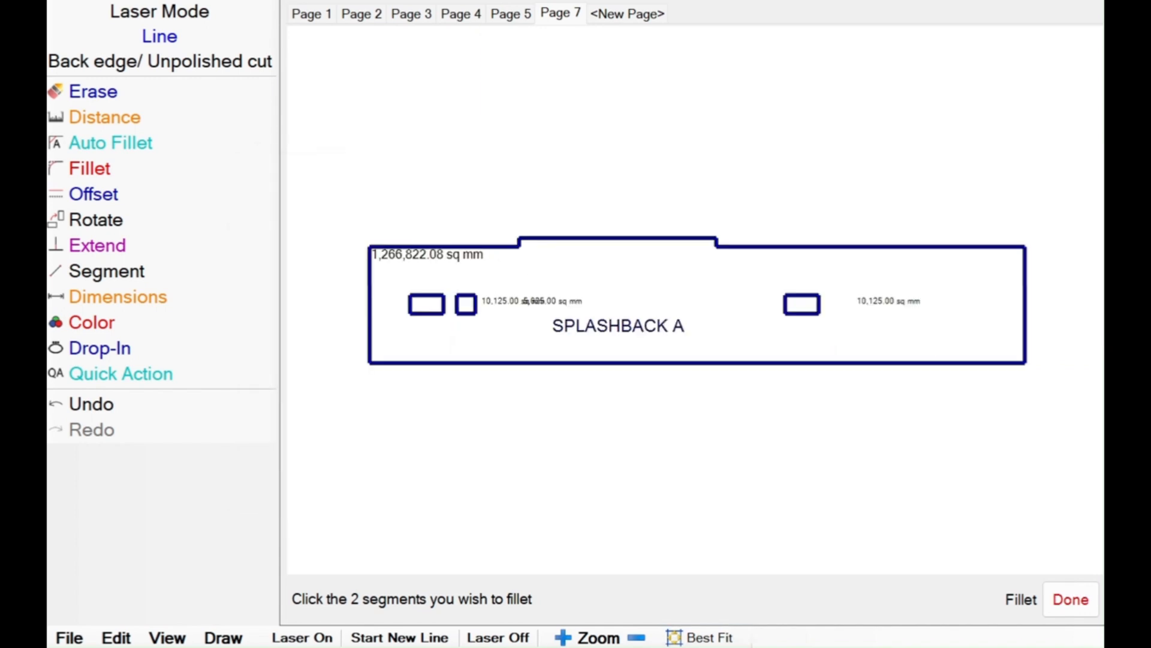
pyautogui.click(1070, 599)
# Delete Page 7 from the job's pages and close the job data.
pyautogui.click(117, 634)
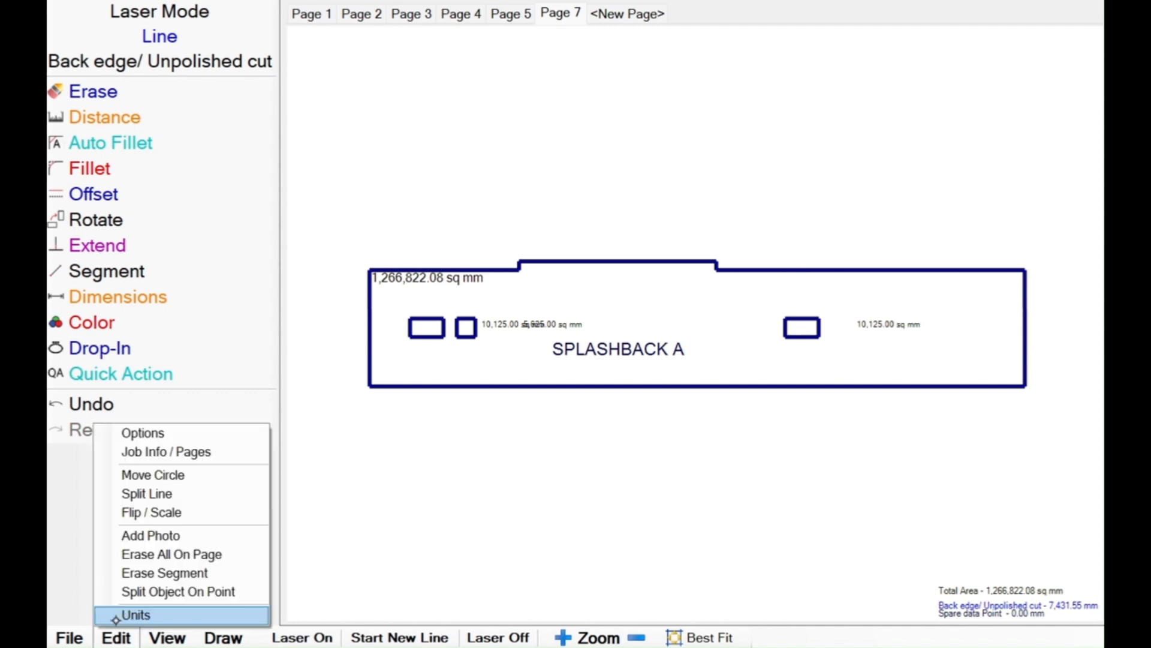
pyautogui.click(207, 451)
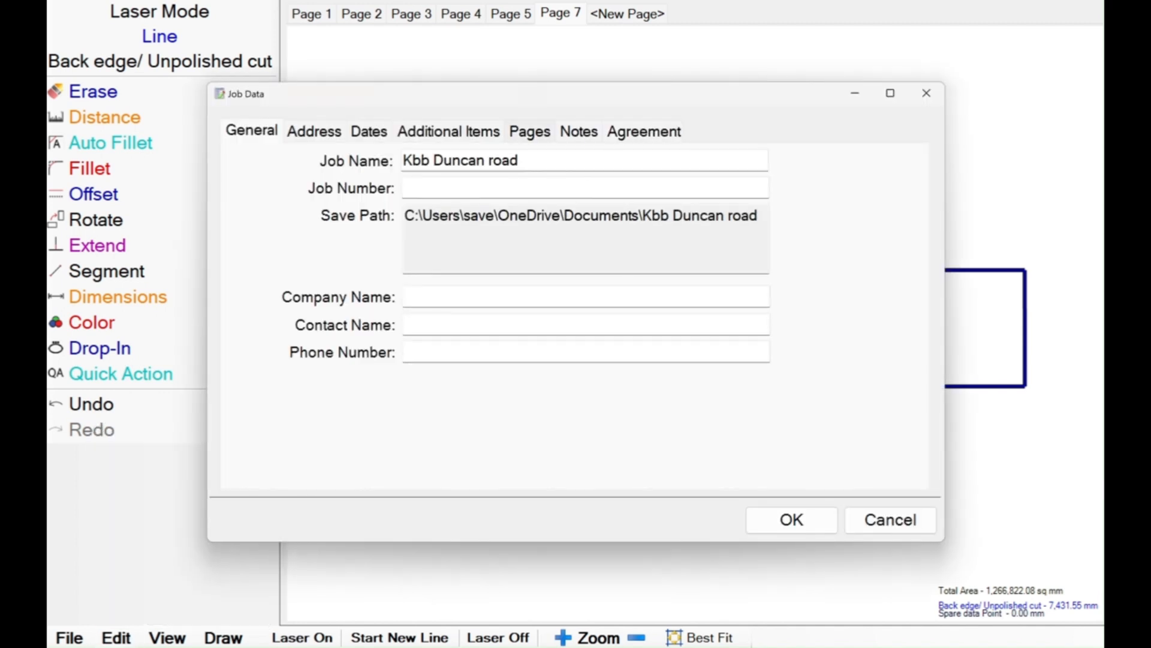
pyautogui.click(530, 131)
pyautogui.click(882, 160)
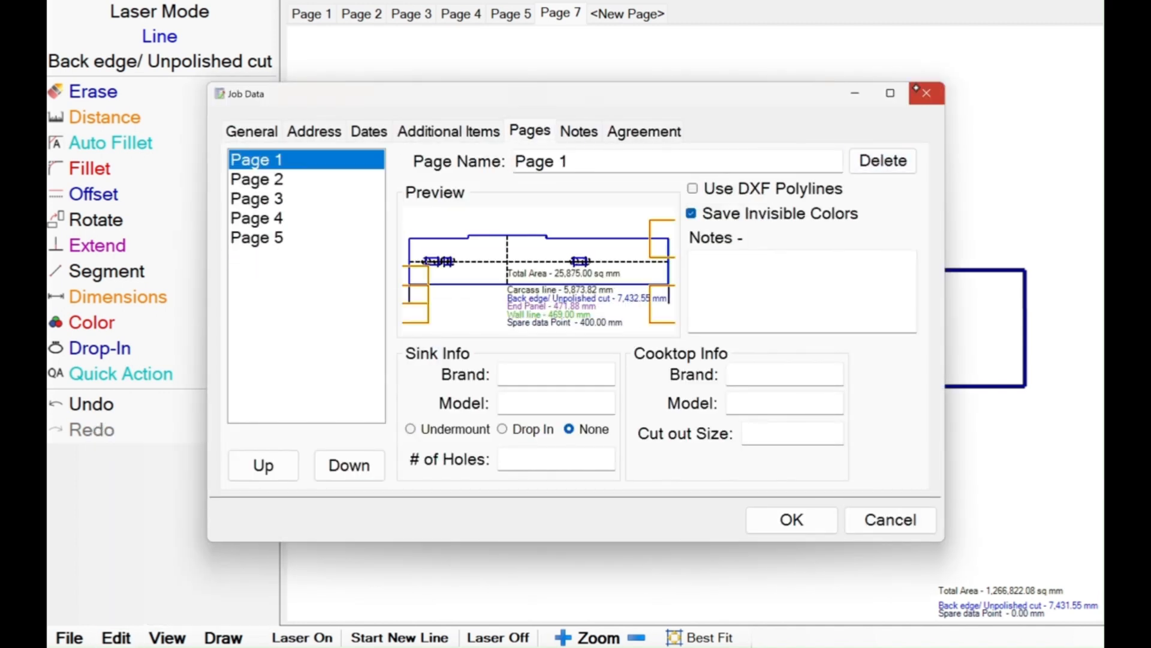
pyautogui.click(926, 94)
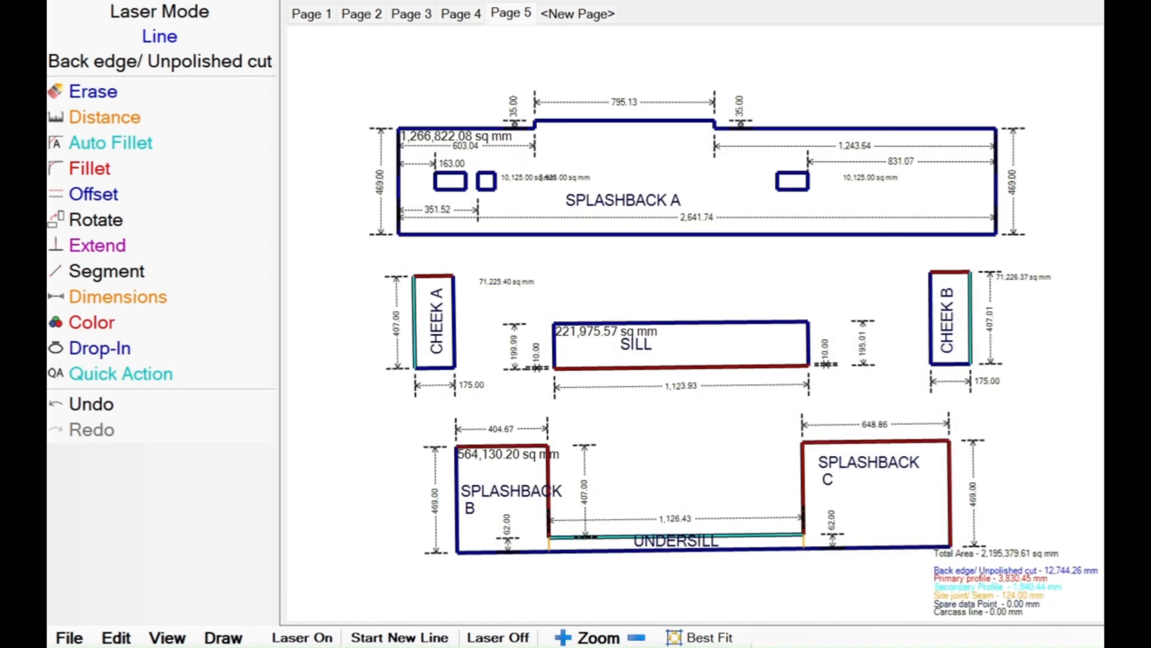
# Turn off the display of polylines and contiguous breaks on Page 5.
pyautogui.click(168, 637)
pyautogui.click(203, 577)
pyautogui.click(167, 637)
pyautogui.click(215, 557)
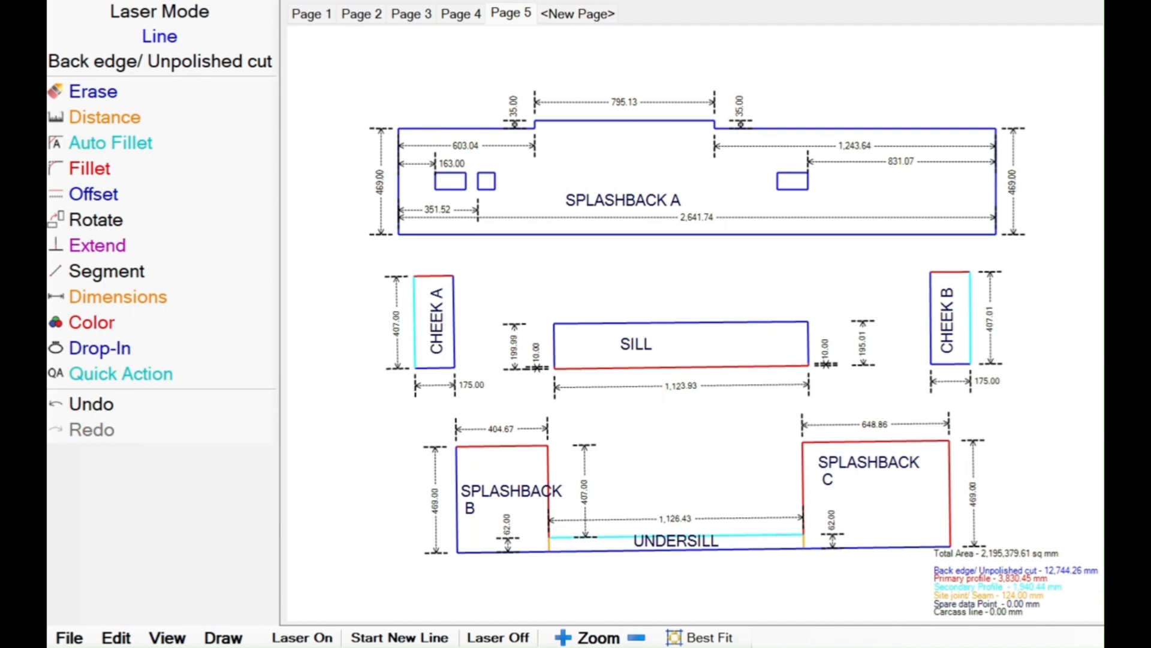
pyautogui.click(167, 637)
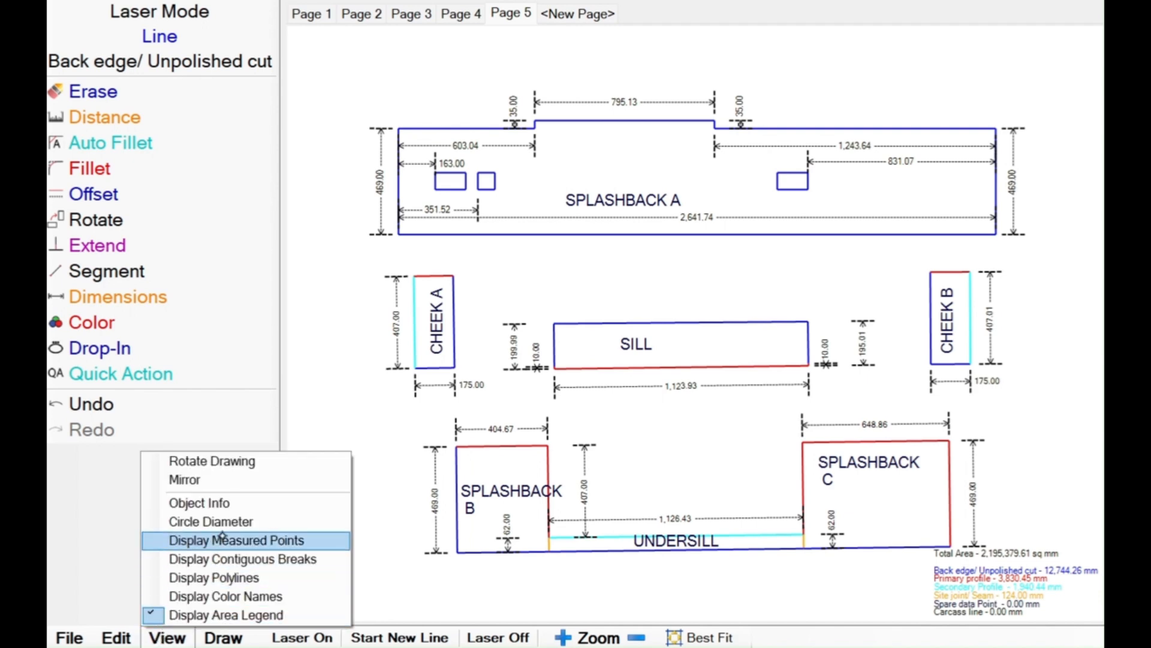
# Rename Page 1 as SPLASHBACK A RAW in the job's page settings.
pyautogui.click(122, 636)
pyautogui.click(182, 452)
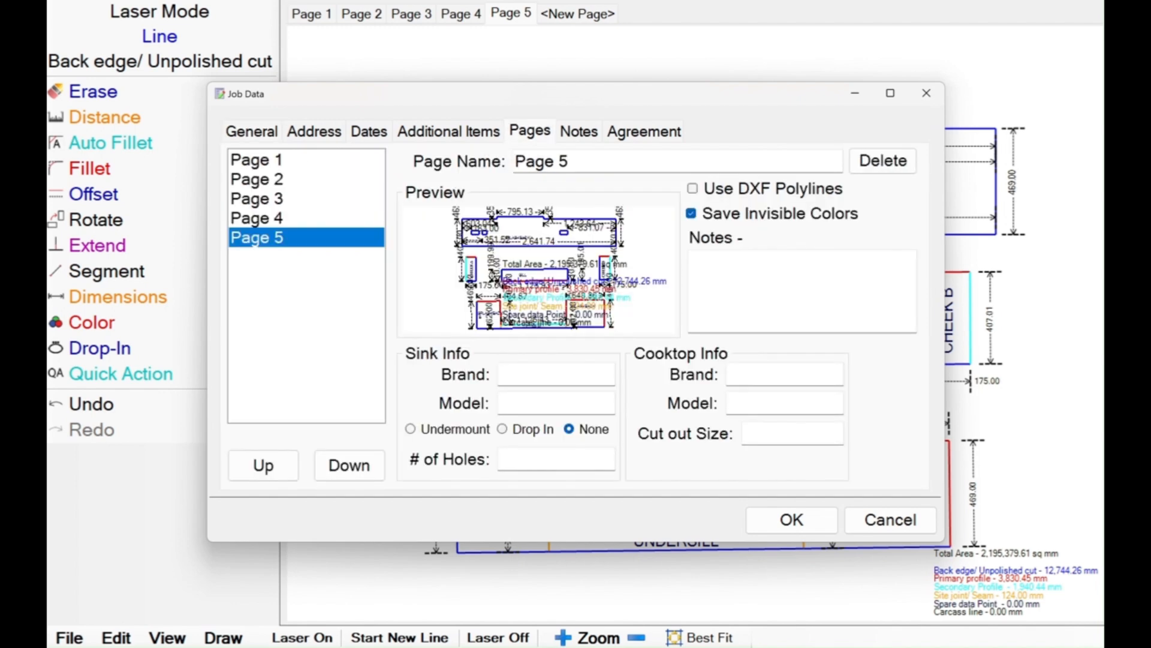
pyautogui.click(317, 157)
pyautogui.doubleClick(584, 161)
pyautogui.write('SPLASH')
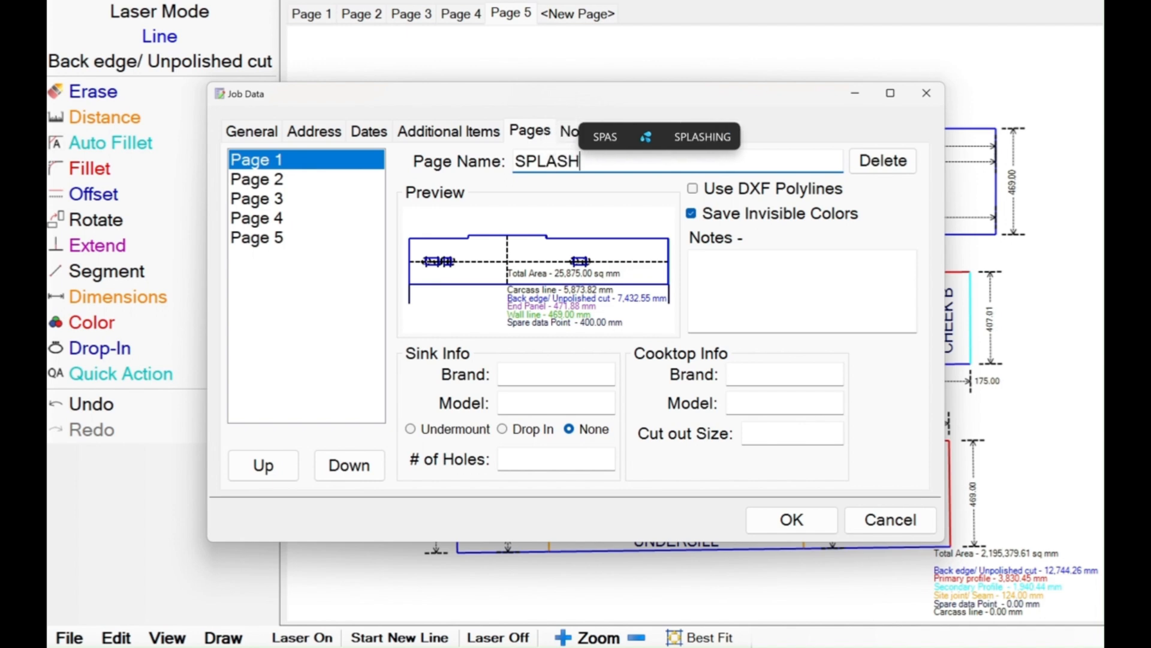
pyautogui.write('BACK A RA')
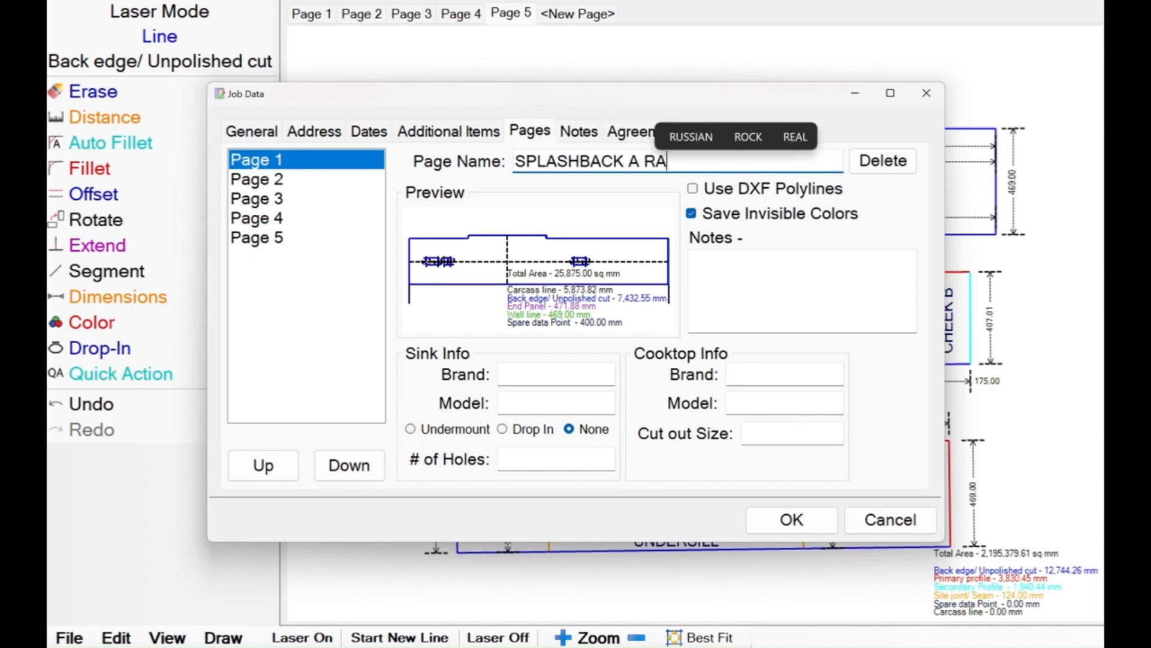
pyautogui.write('W')
# Rename Page 2 as SPLASHBACK B RAW.
pyautogui.click(257, 179)
pyautogui.press('Tab')
pyautogui.write('SPLASH')
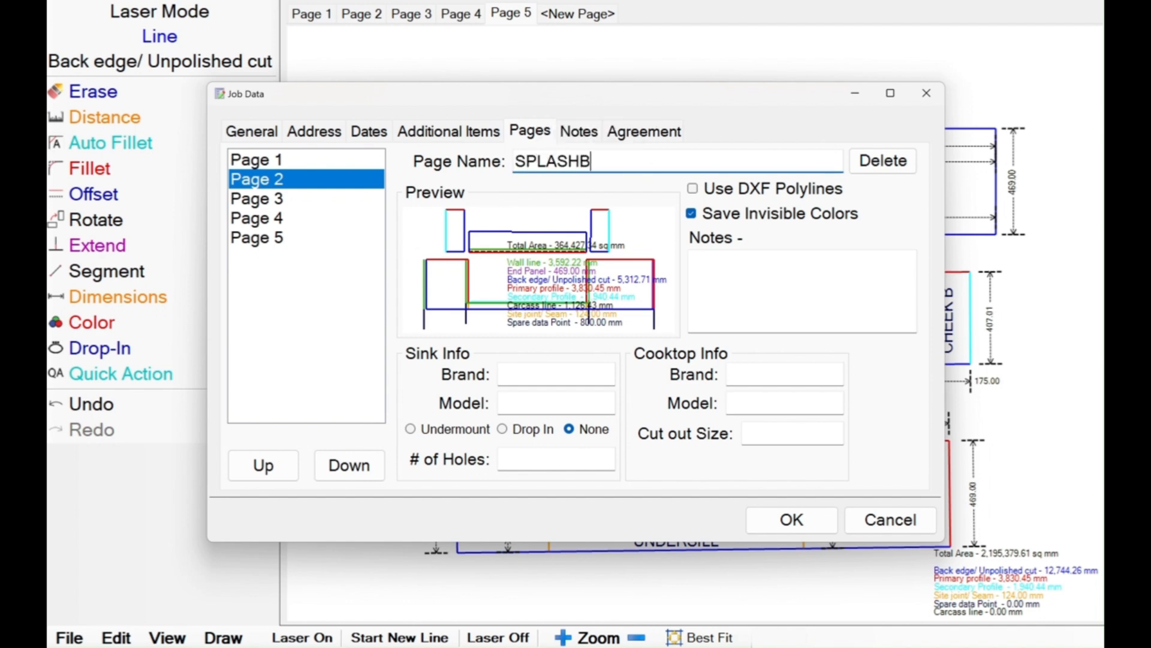
pyautogui.write('BACK B RAW')
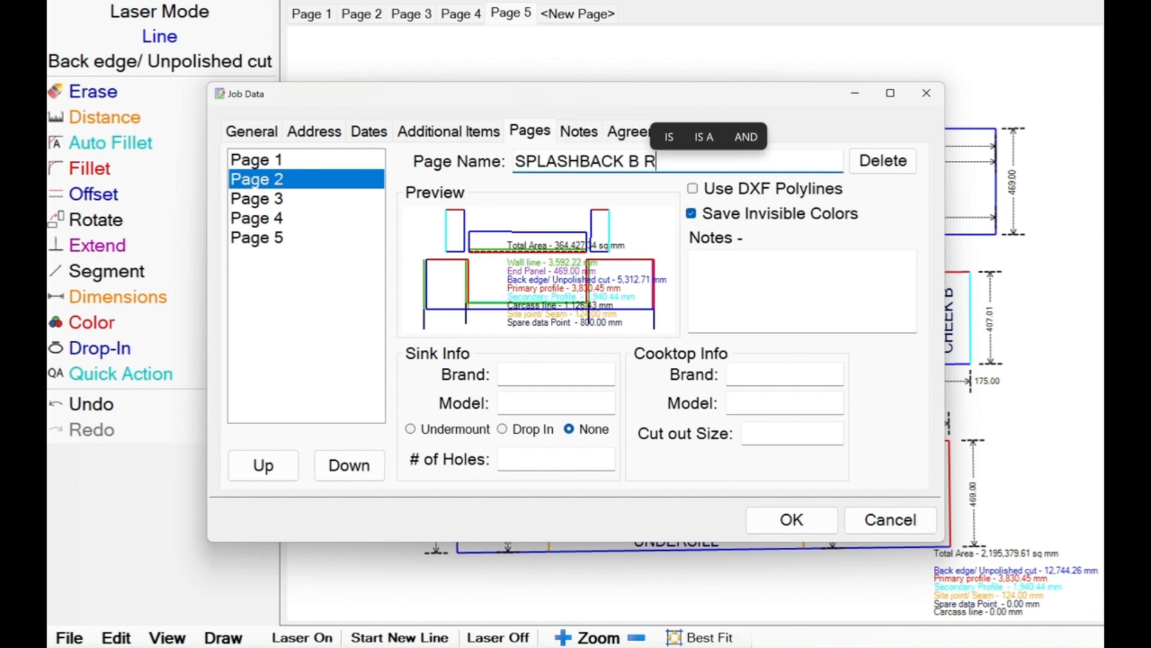
# Rename Page 3 as KITCHEN RAW.
pyautogui.click(301, 196)
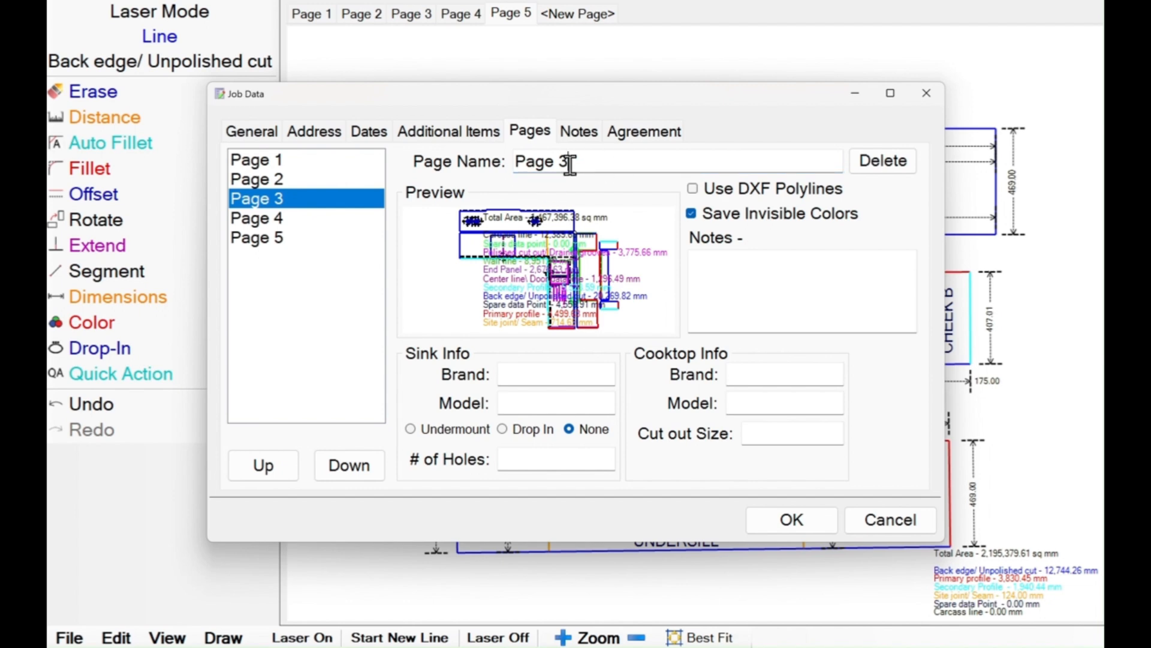
pyautogui.moveTo(591, 159); pyautogui.dragTo(514, 161)
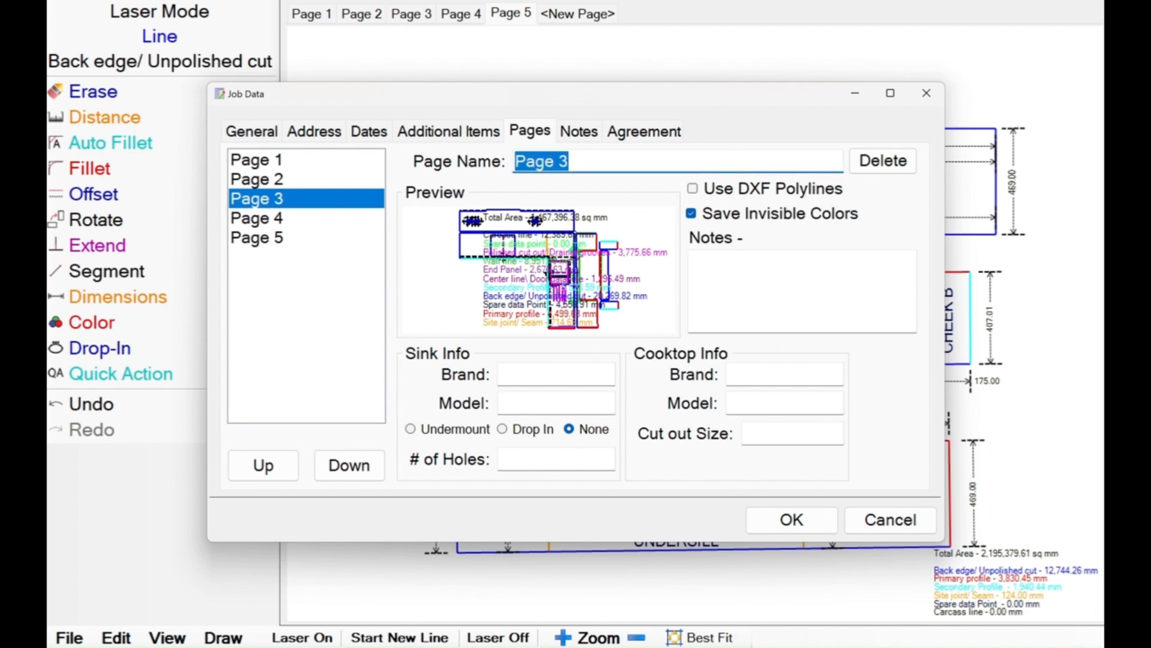
pyautogui.write('KITCHEN ')
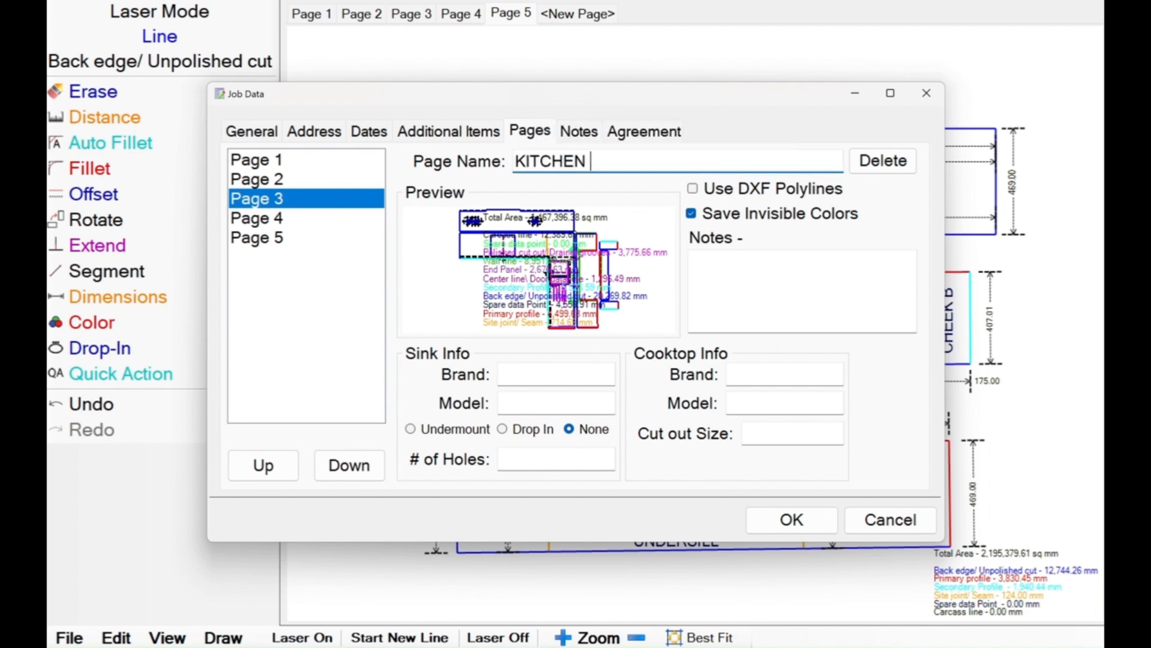
pyautogui.write('RAW')
# Rename Page 4 as CLEANED DATA.
pyautogui.click(301, 218)
pyautogui.moveTo(584, 162); pyautogui.dragTo(514, 162)
pyautogui.write('CLEANED DATA')
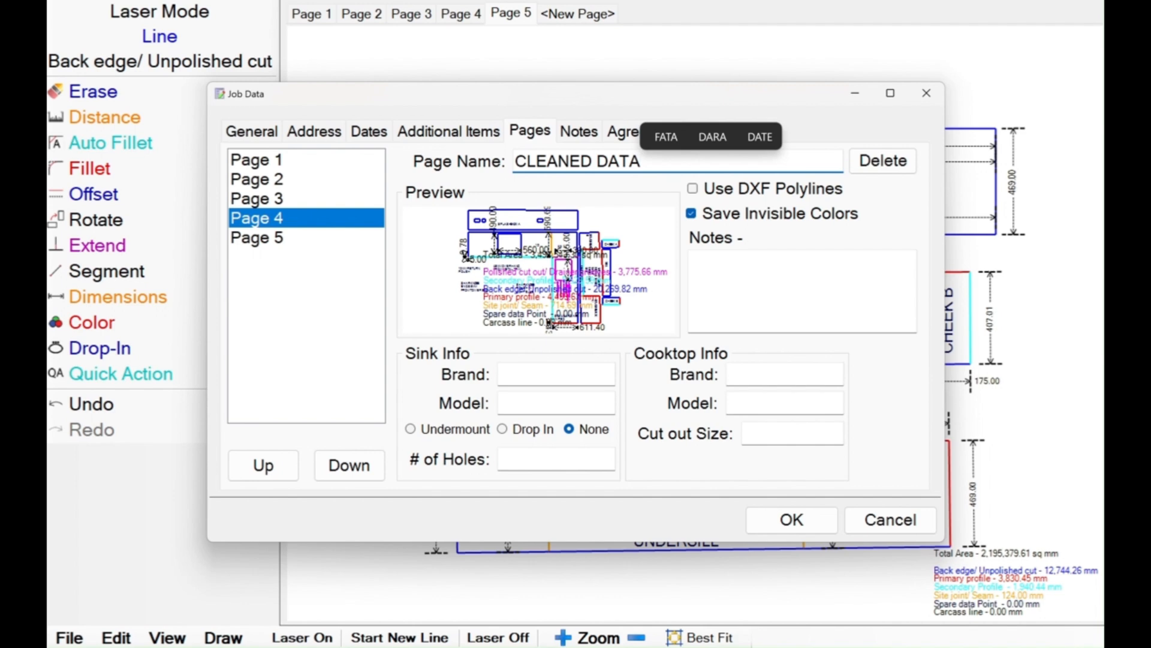
# Rename Page 5 as WALL DIMS and apply all the page names.
pyautogui.click(301, 237)
pyautogui.moveTo(576, 162); pyautogui.dragTo(514, 161)
pyautogui.write('W')
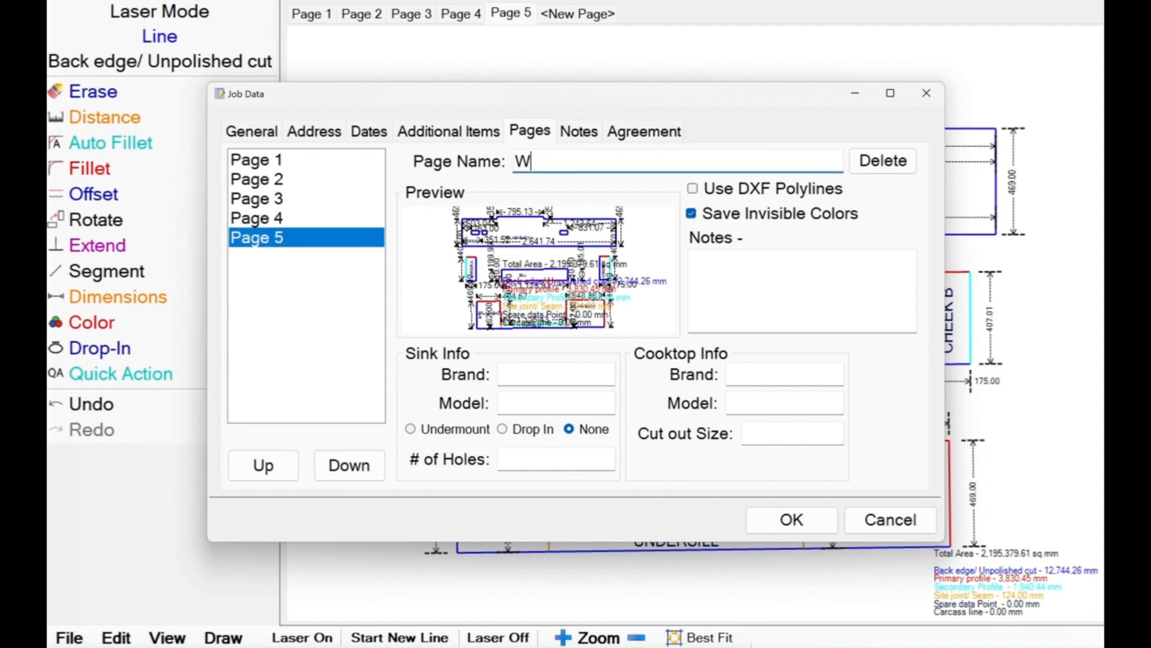
pyautogui.write('ALL DIMS')
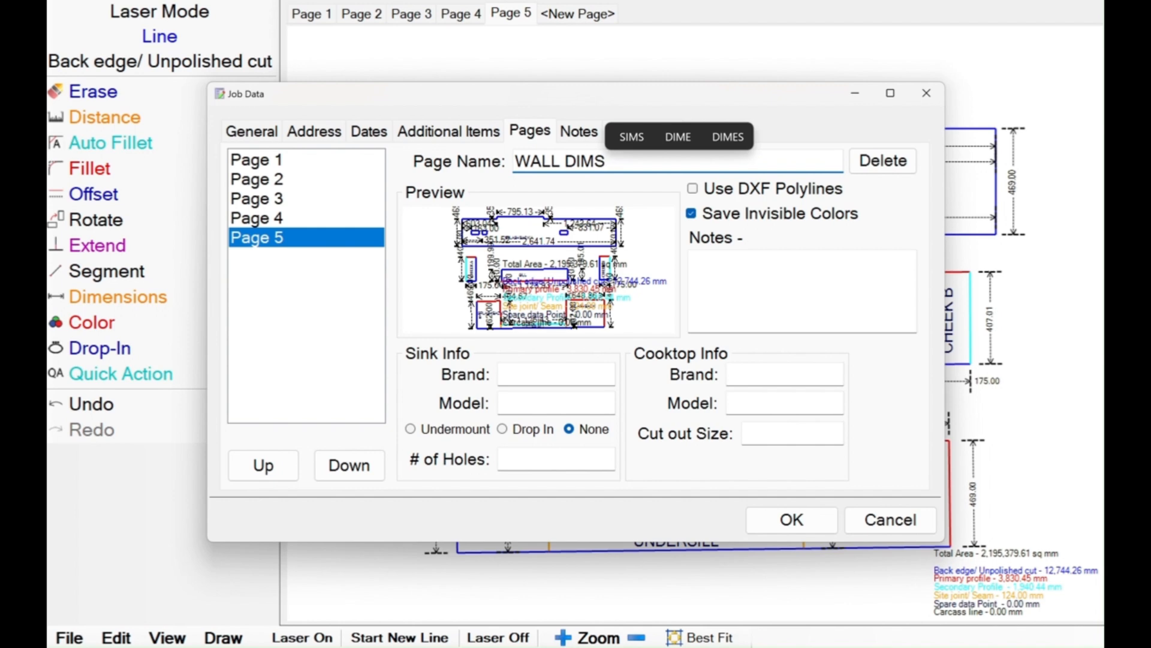
pyautogui.click(792, 519)
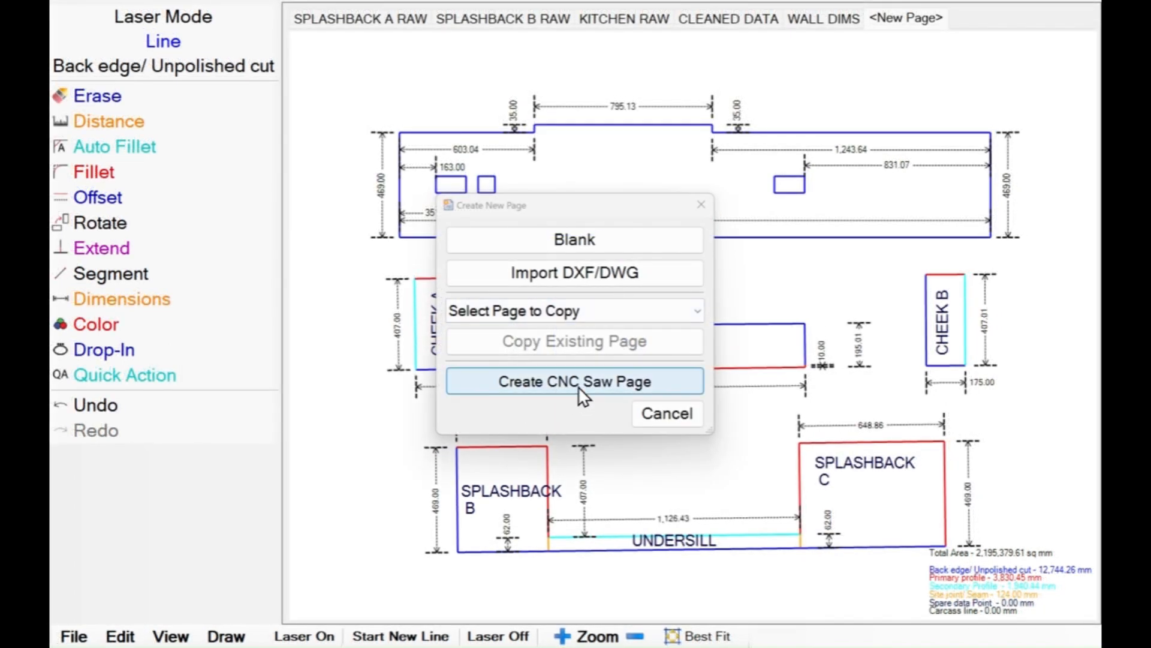
# Create a CNC saw page from WALL DIMS for manufacturer Donatoni, with the Wall line and Spare data Point layers removed.
pyautogui.click(578, 386)
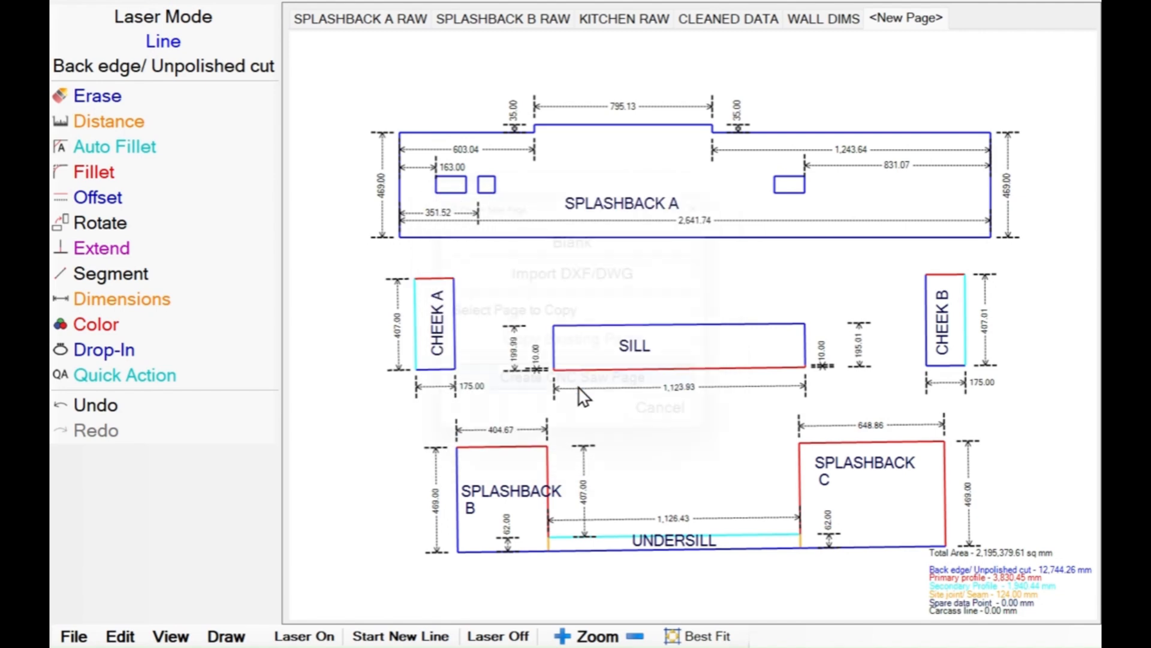
pyautogui.click(570, 197)
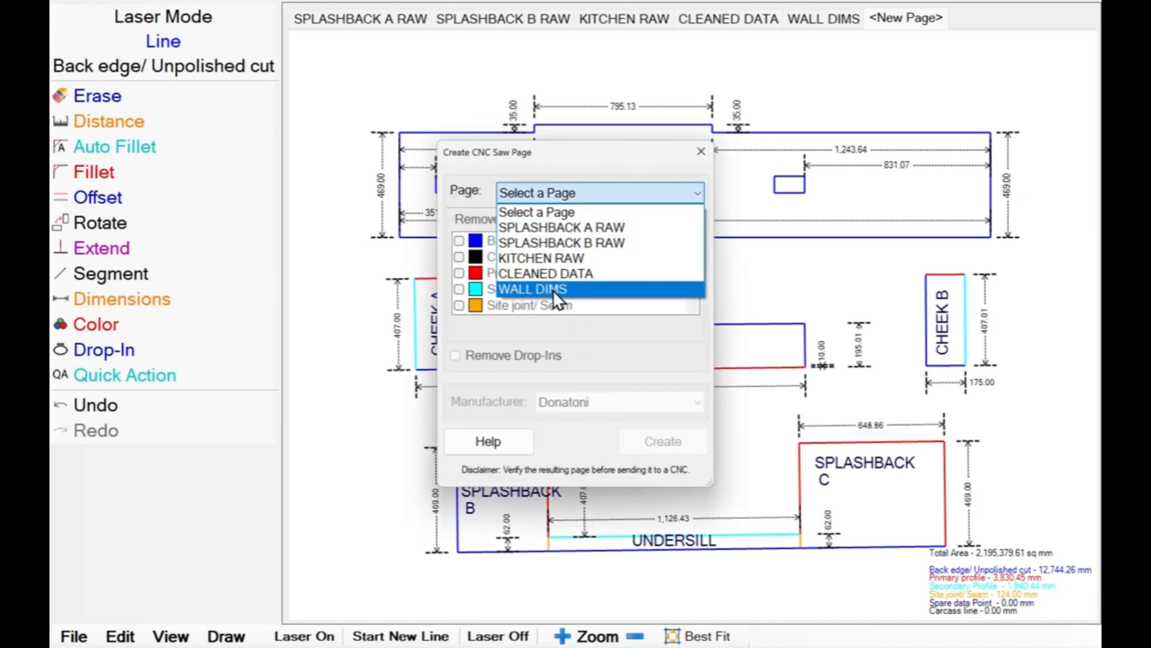
pyautogui.click(552, 289)
pyautogui.moveTo(696, 261); pyautogui.dragTo(694, 295)
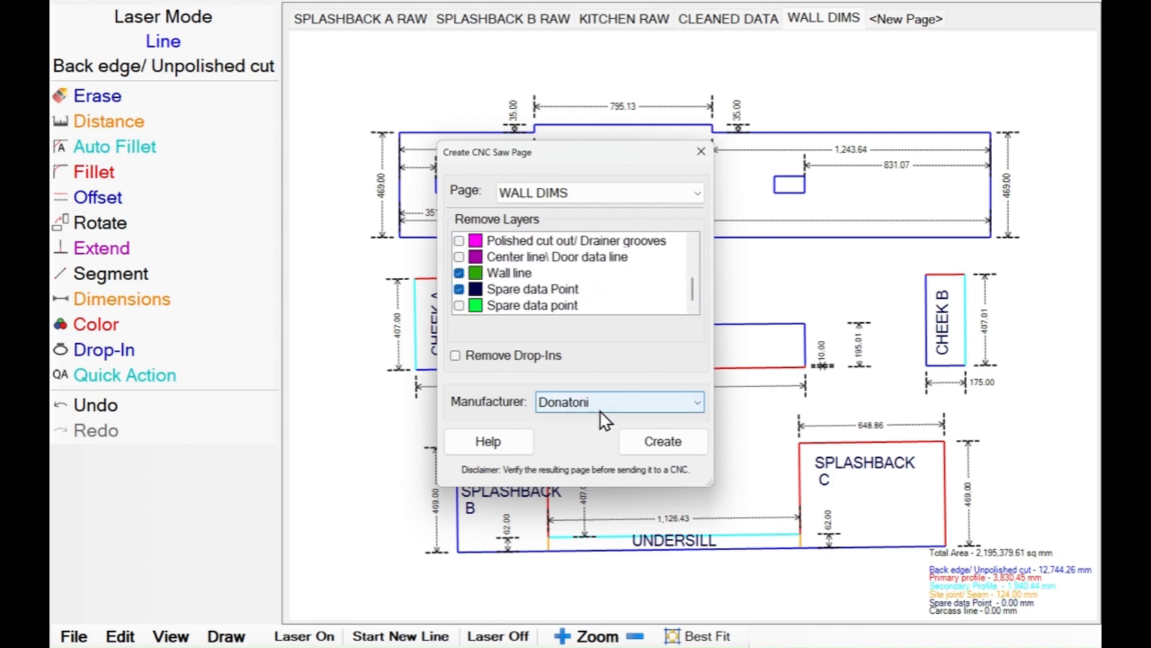
pyautogui.click(646, 447)
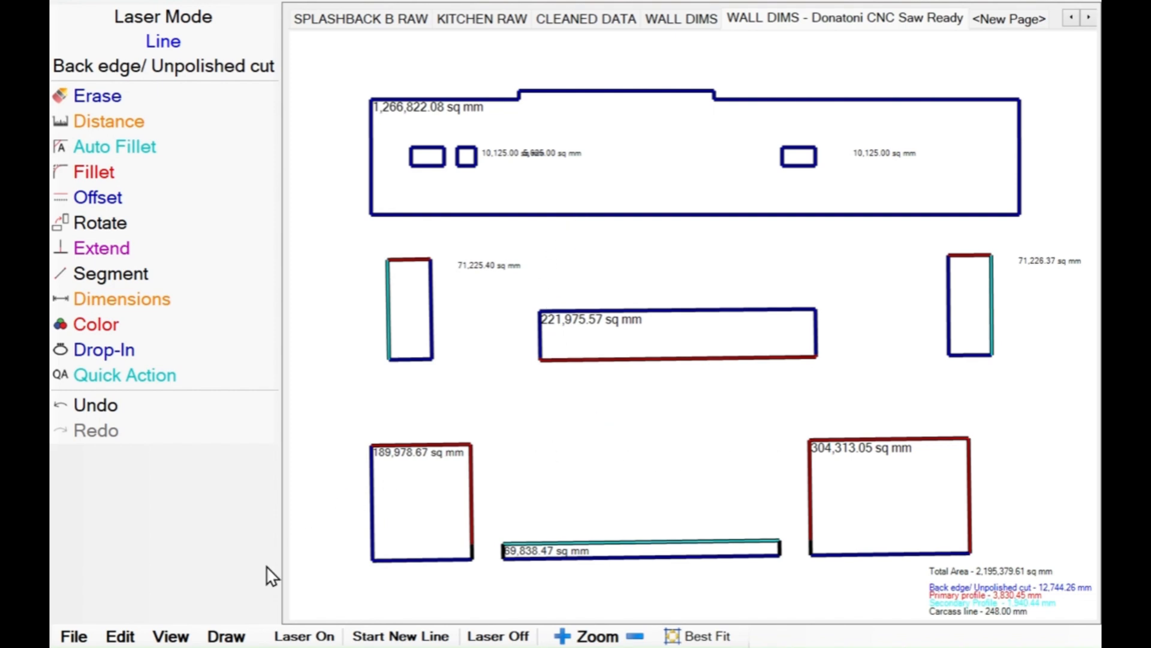
# Hide the polylines on the CNC saw page and rename it as WALL - Donatoni CNC Saw Ready.
pyautogui.click(169, 638)
pyautogui.click(212, 579)
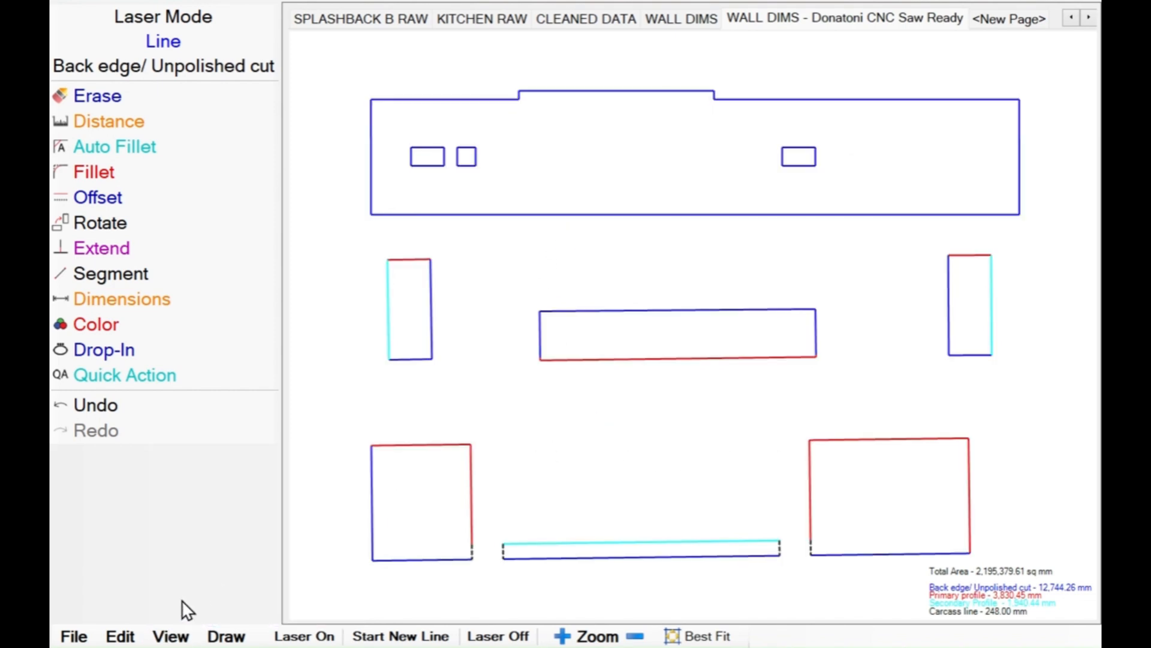
pyautogui.click(120, 636)
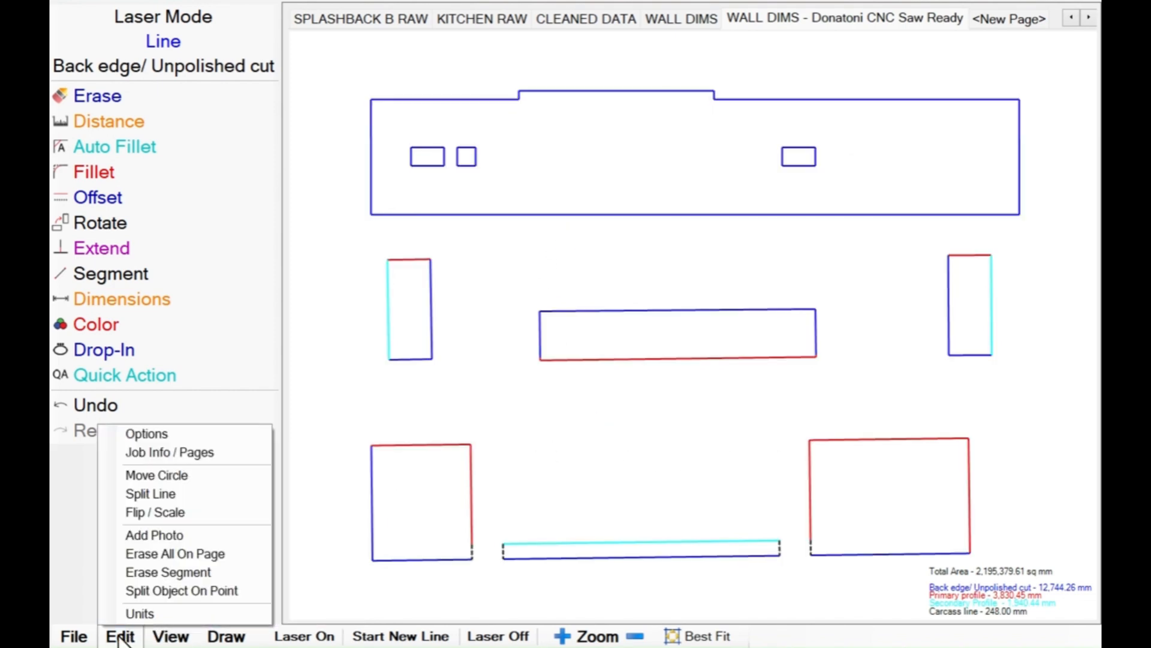
pyautogui.click(175, 451)
pyautogui.click(527, 137)
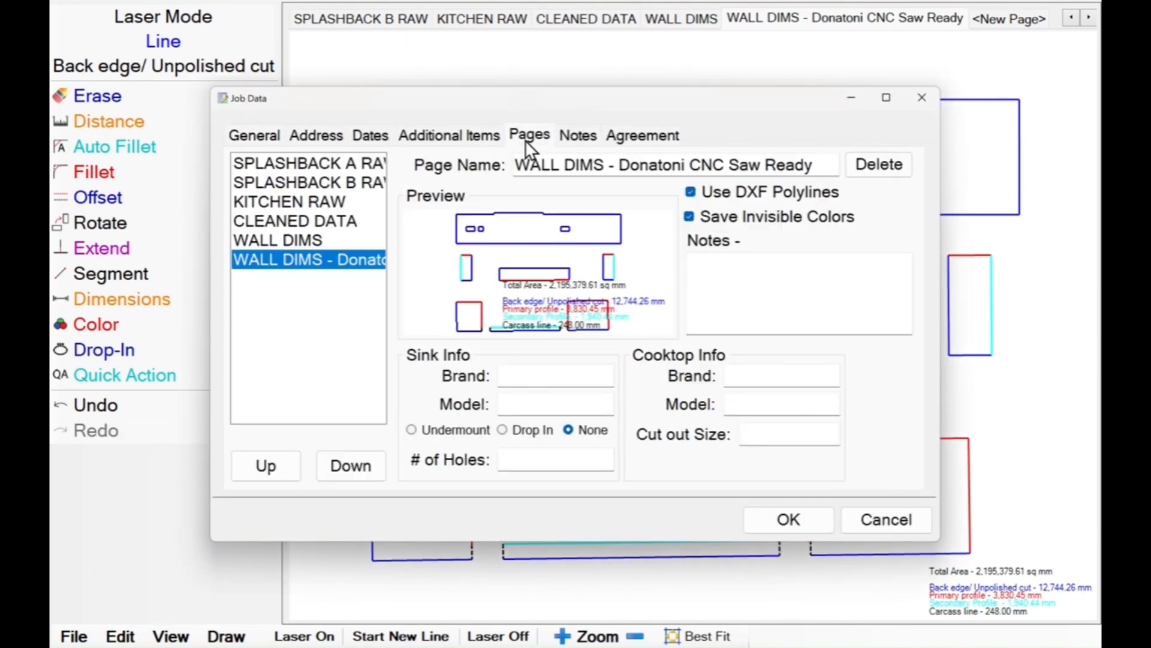
pyautogui.moveTo(604, 164); pyautogui.dragTo(565, 165)
pyautogui.press('BackSpace')
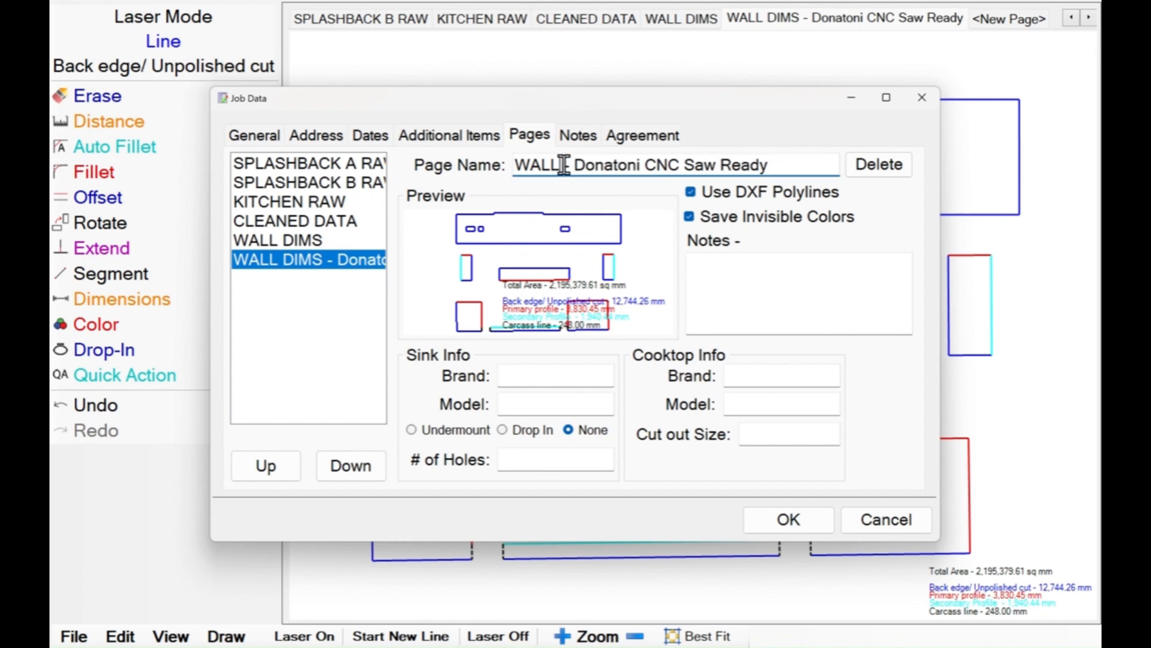
pyautogui.click(788, 516)
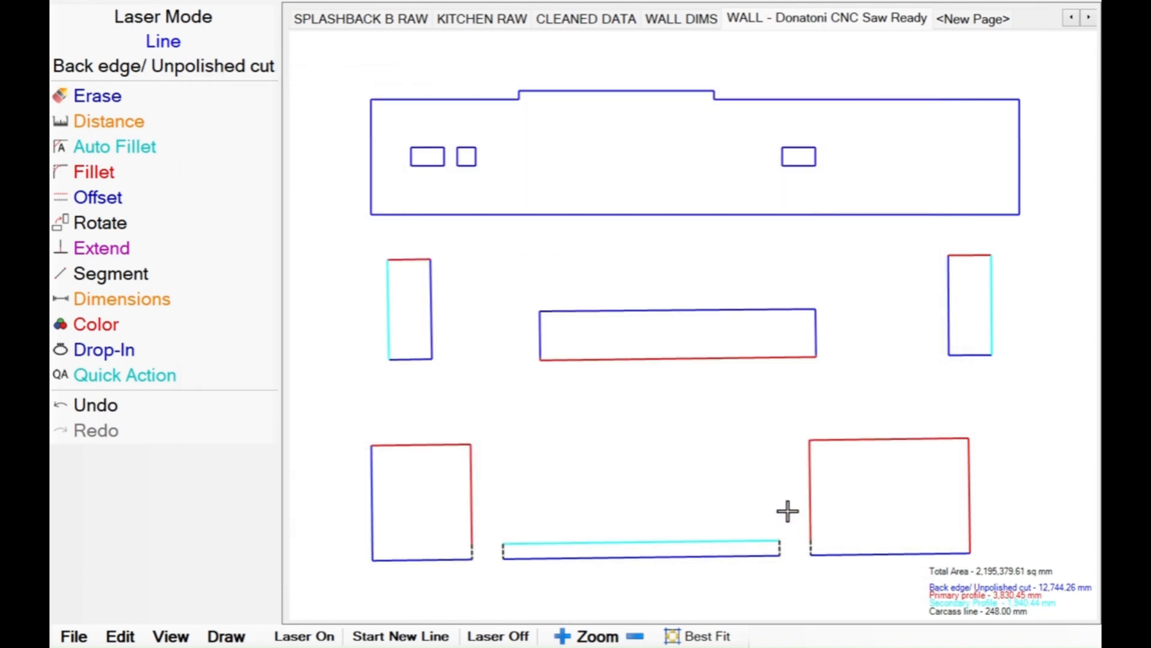